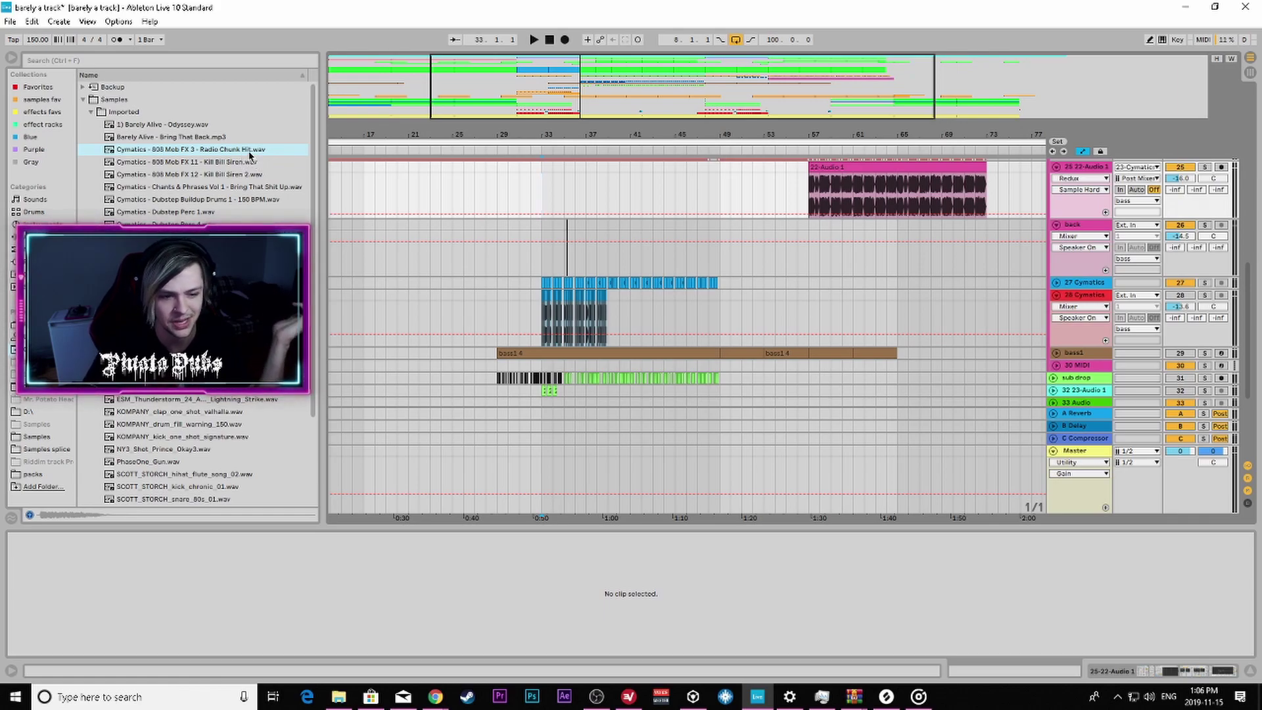
# Step: Preview the "Cymatics - 808 Mob FX 3 - Radio Chunk Hit.wav" sample and start playing the arrangement from bar 33
pyautogui.click(250, 151)
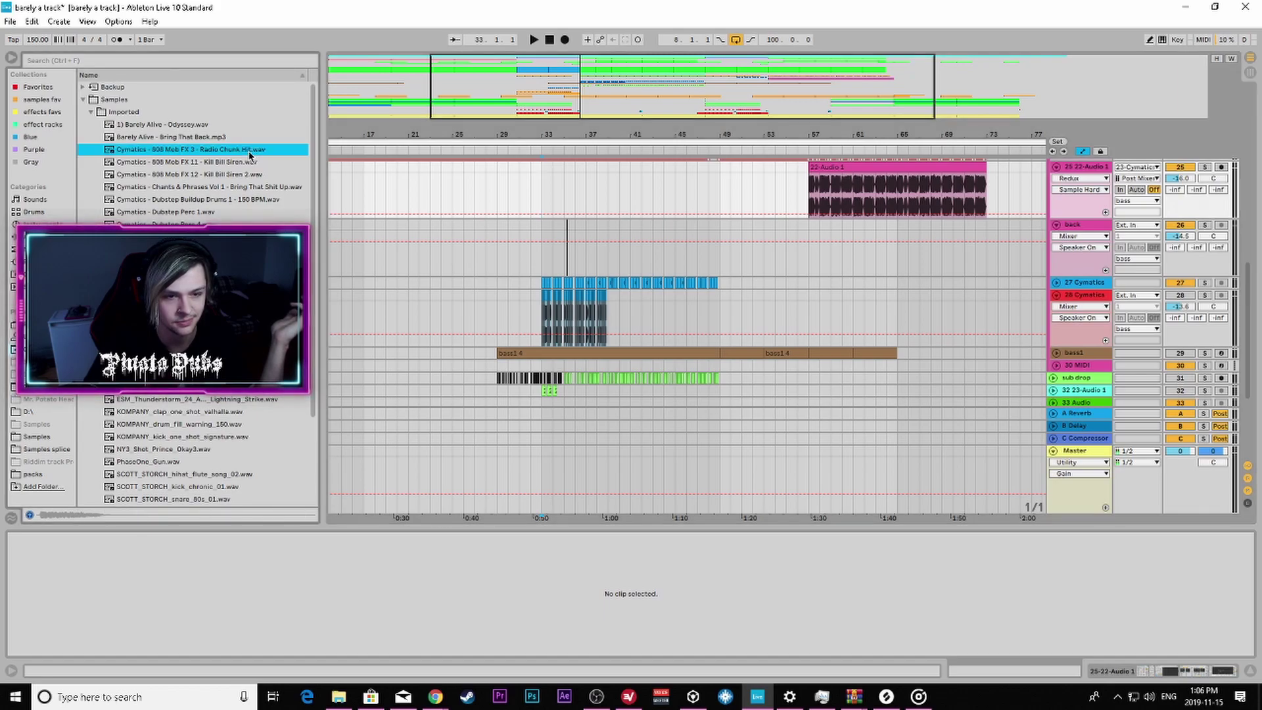
pyautogui.click(542, 192)
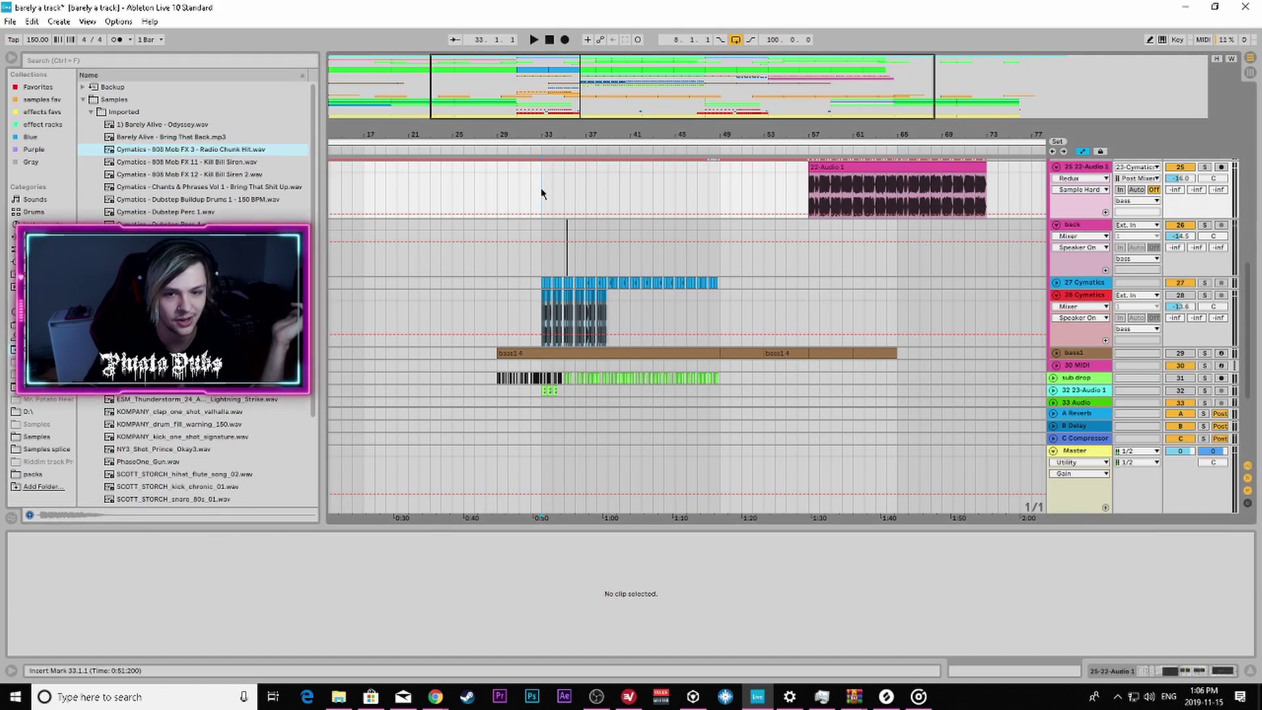
pyautogui.click(533, 41)
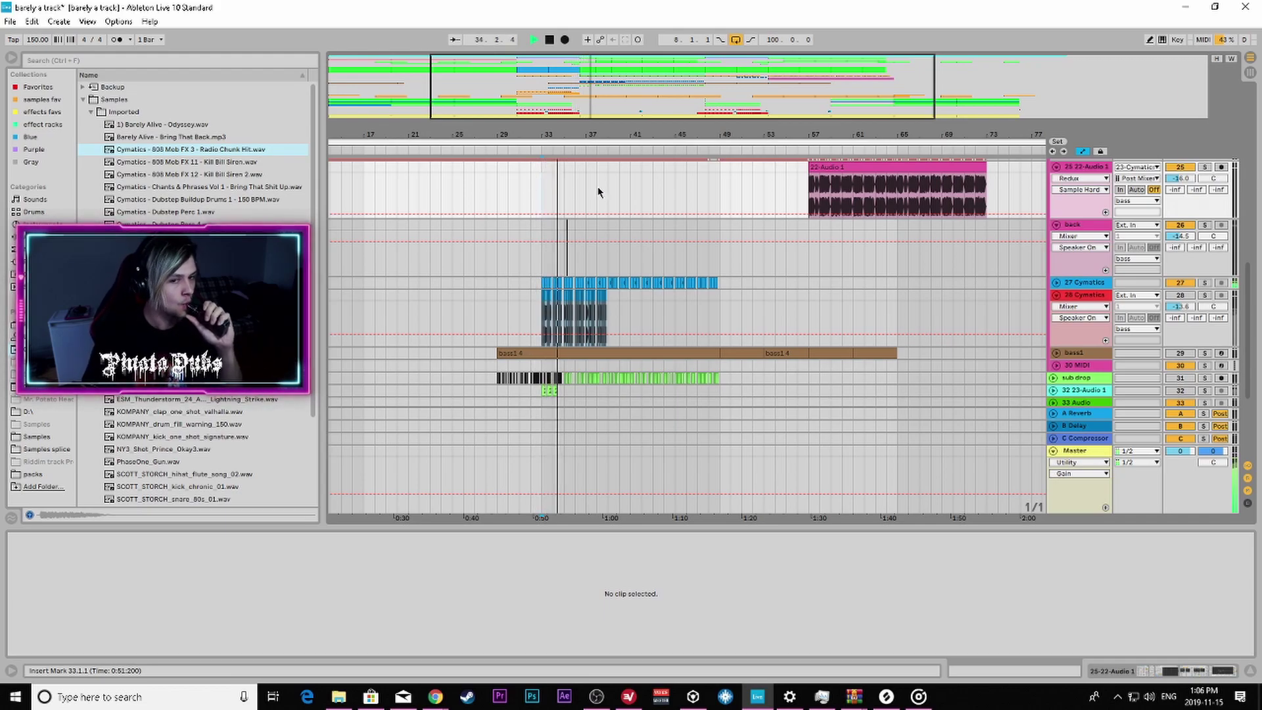
# Step: Fold the bass group while listening to the drop, and stop playback around bar 49
pyautogui.scroll(5, 1078, 194)
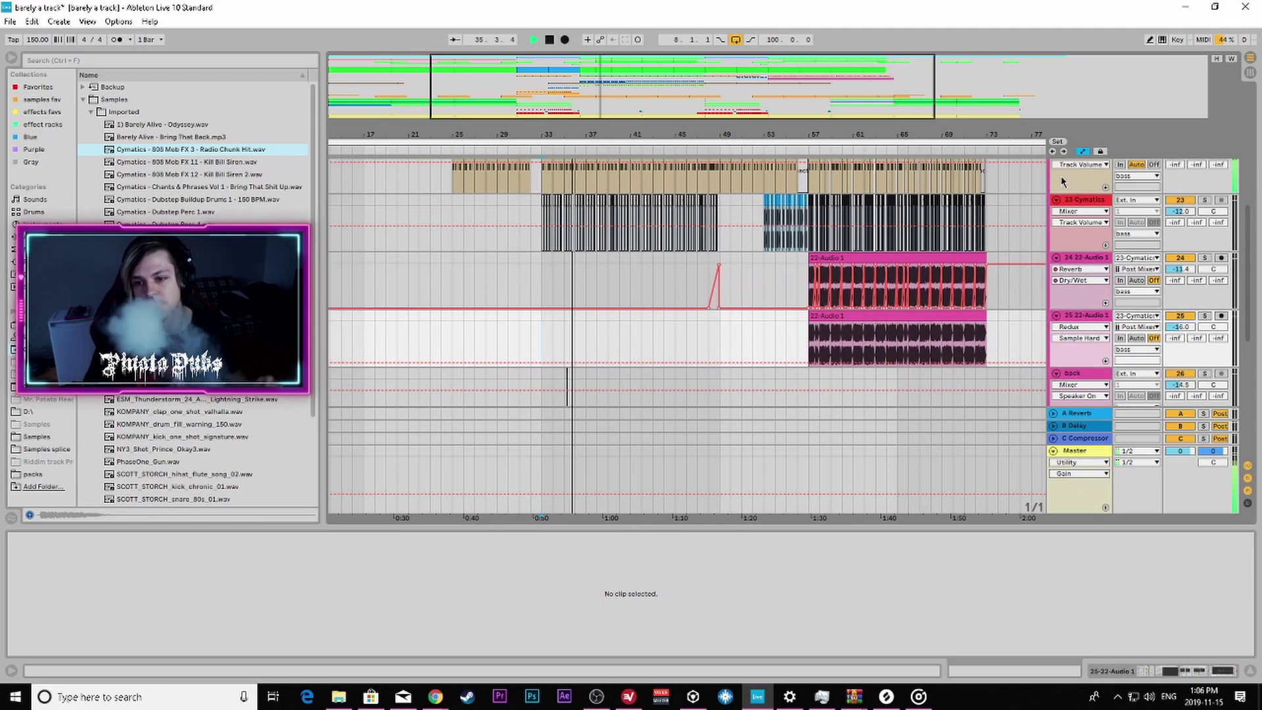
pyautogui.scroll(6, 1095, 204)
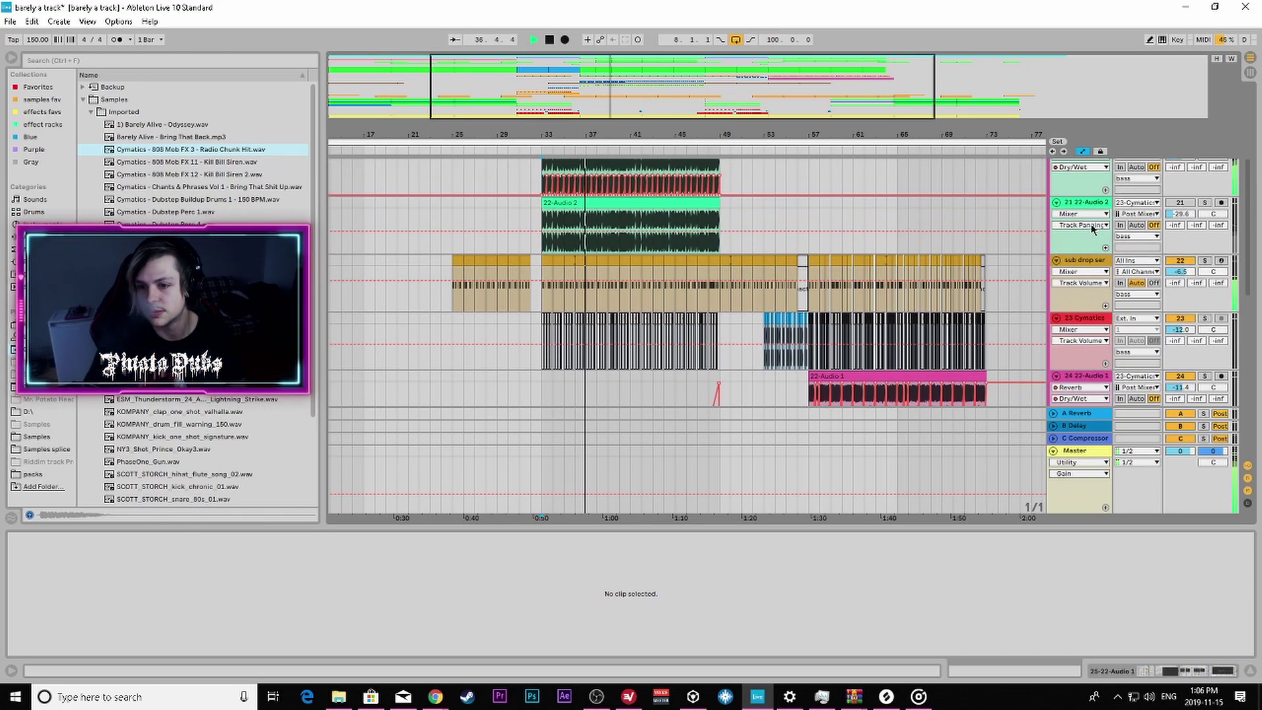
pyautogui.click(1055, 210)
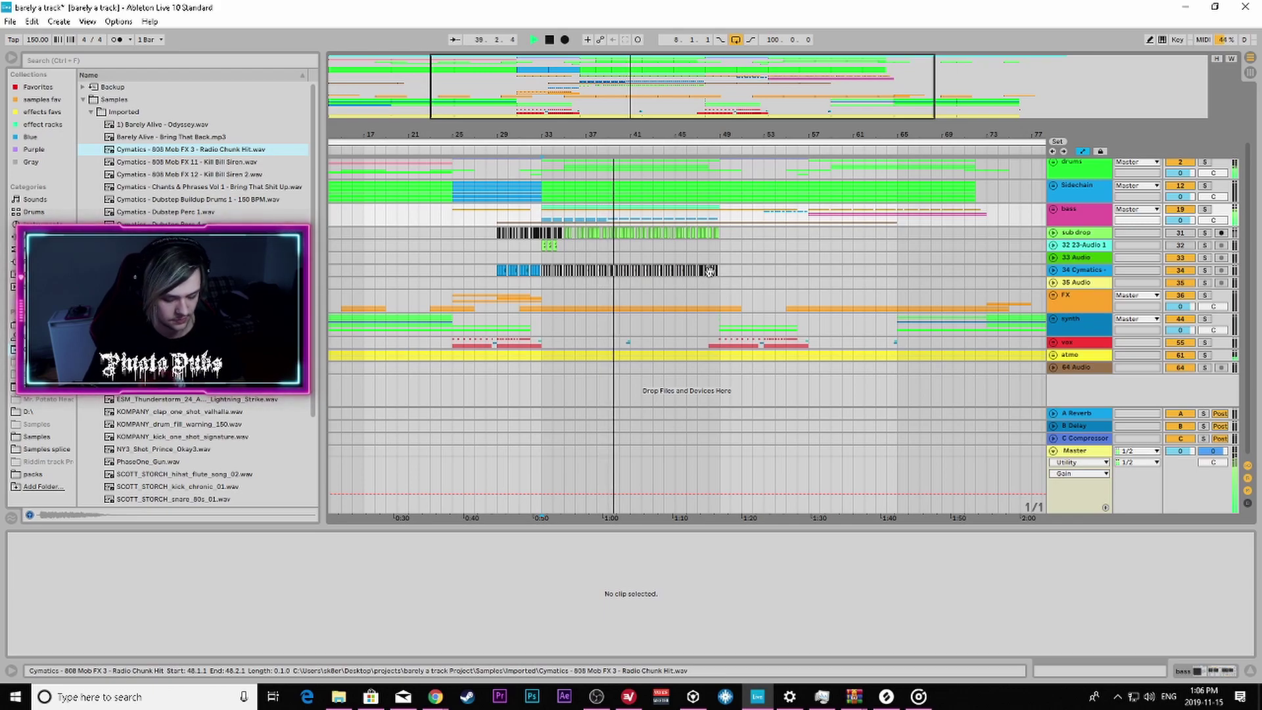
pyautogui.moveTo(624, 88)
pyautogui.mouseDown()
pyautogui.moveTo(625, 100)
pyautogui.moveTo(624, 86)
pyautogui.mouseUp()
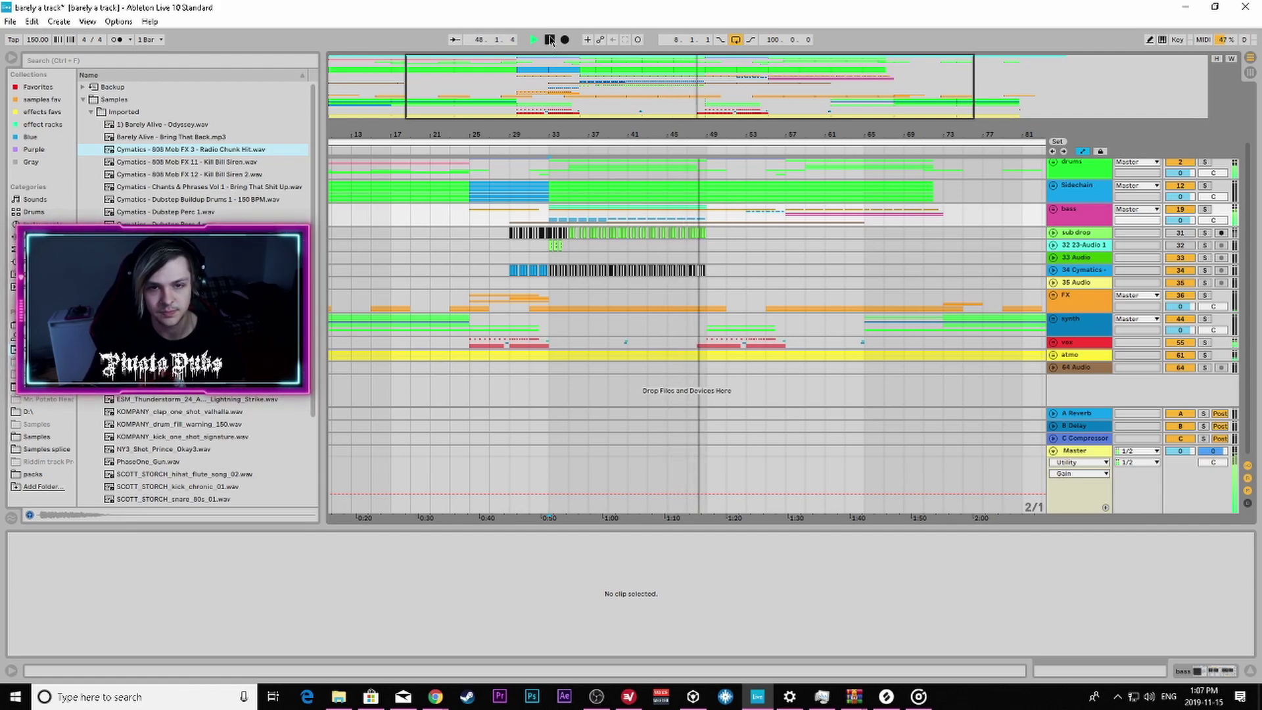
pyautogui.click(551, 40)
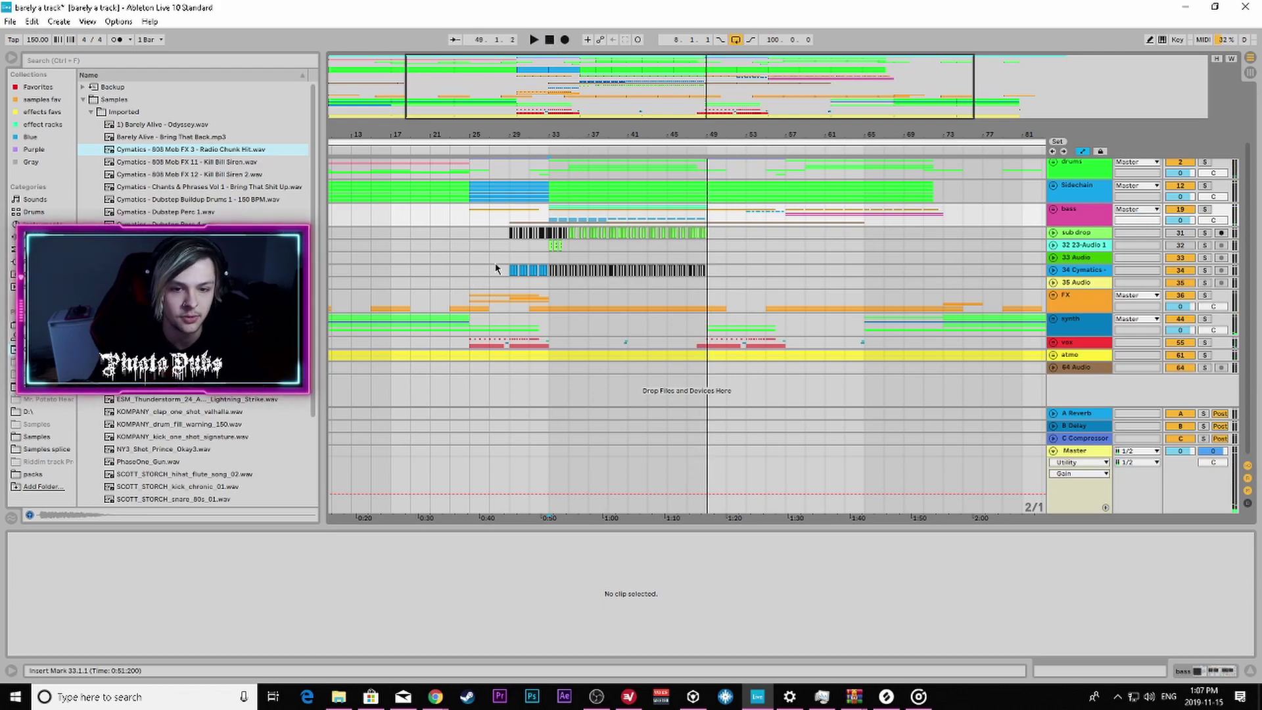
# Step: Unfold the bass group and play its 20 22-Audio 2 track soloed from bar 33
pyautogui.click(1053, 212)
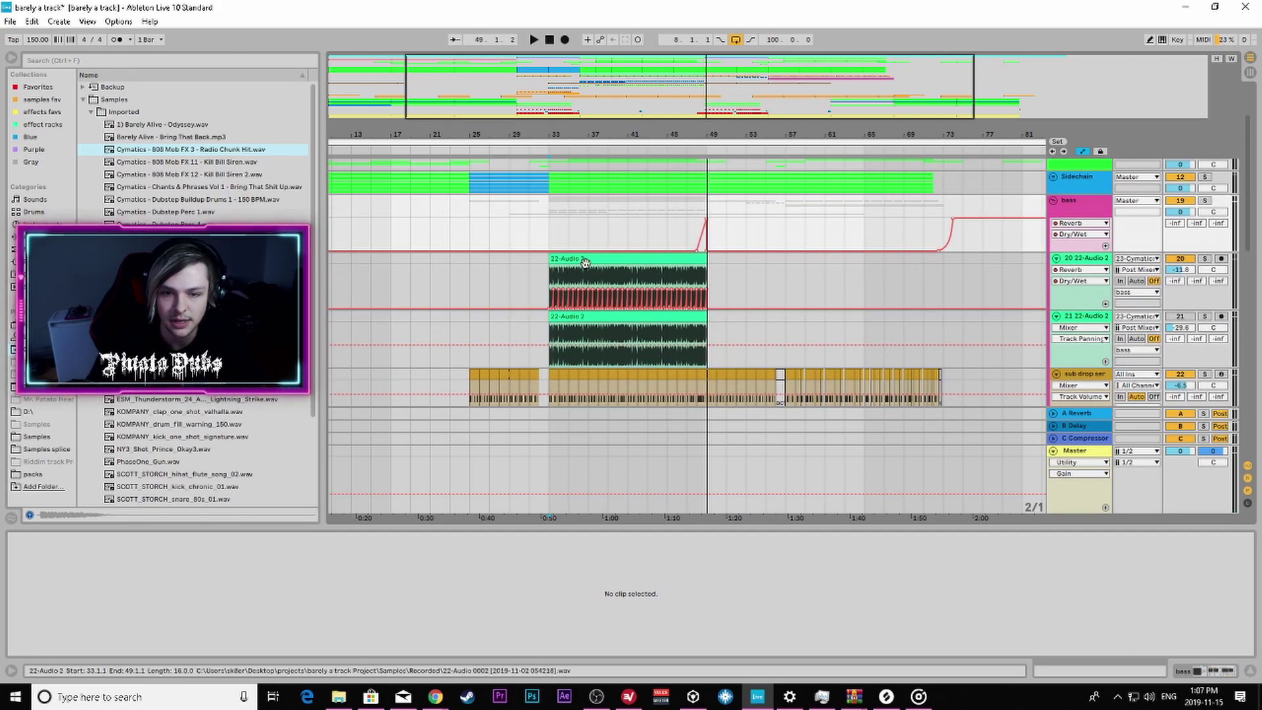
pyautogui.click(554, 278)
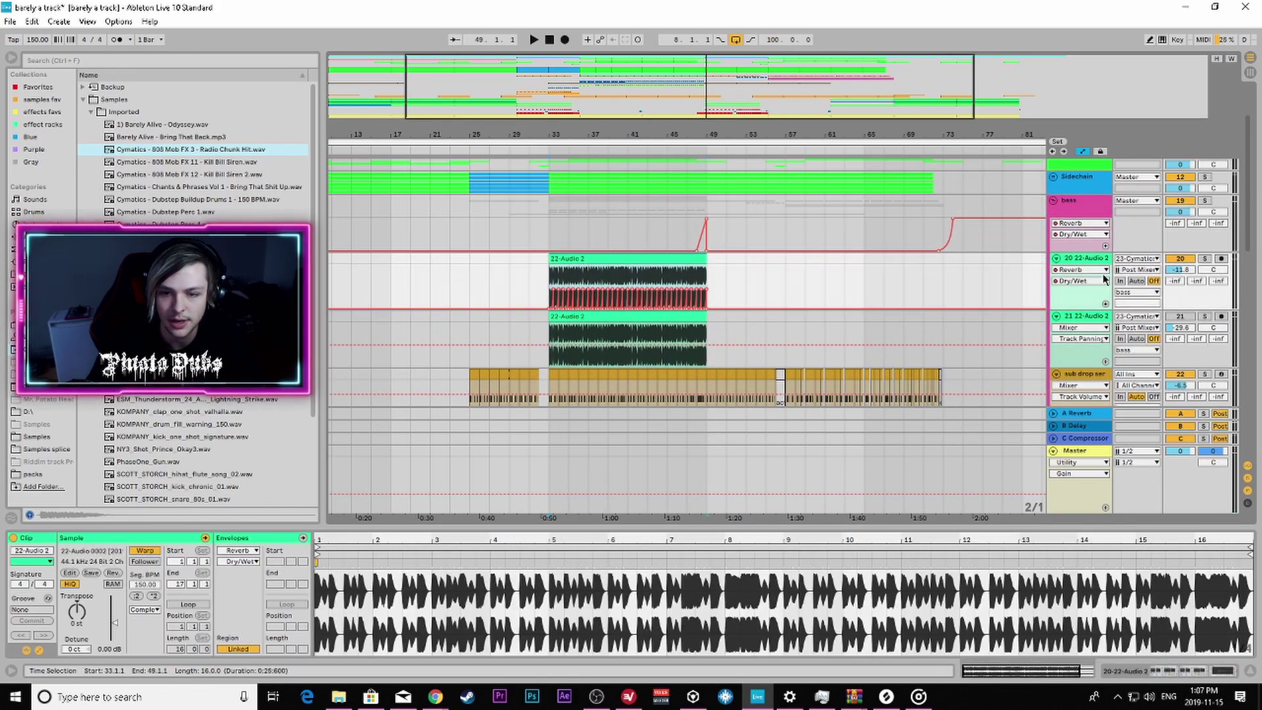
pyautogui.click(533, 40)
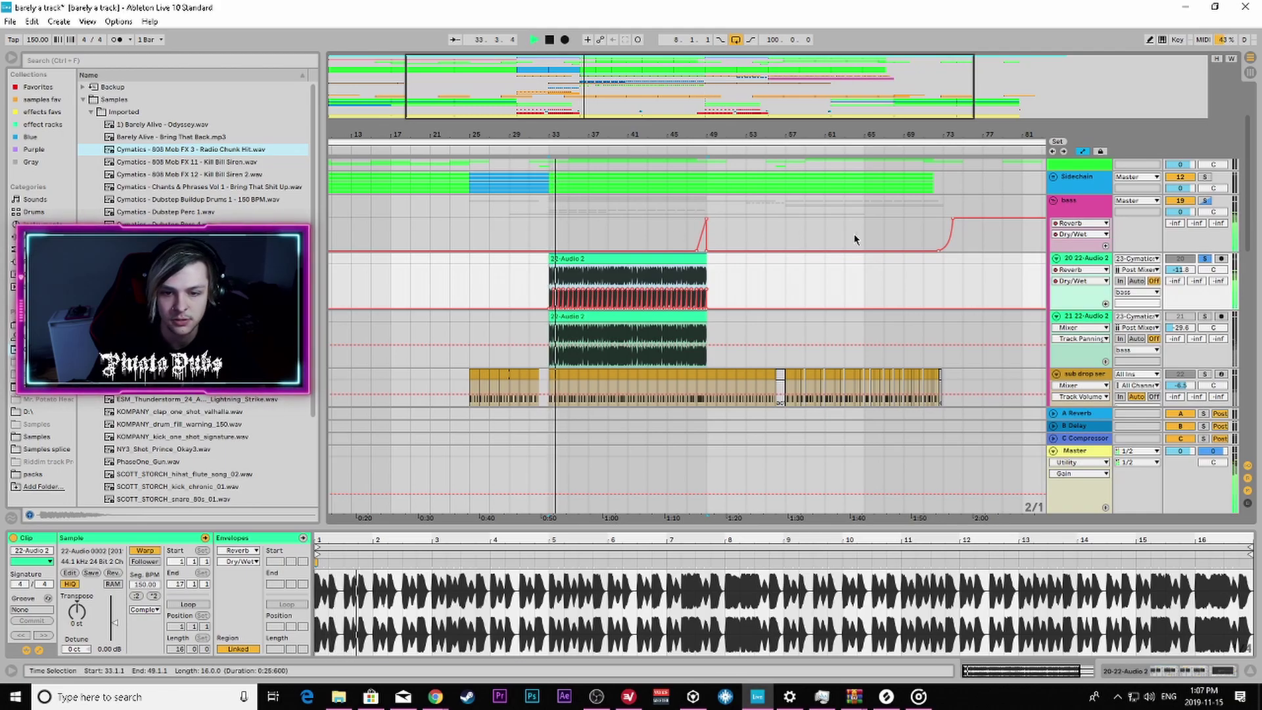
pyautogui.moveTo(647, 126); pyautogui.dragTo(993, 259)
pyautogui.moveTo(554, 197); pyautogui.dragTo(554, 141)
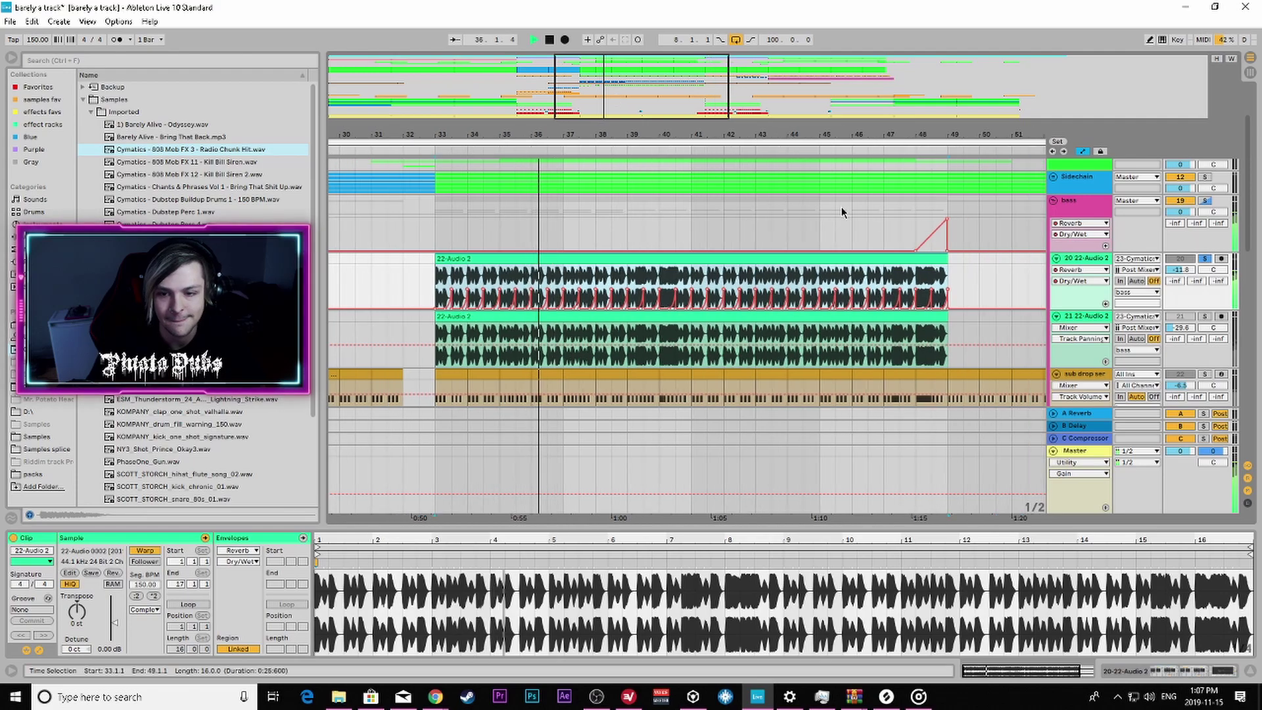
# Step: Try soloing the 28 Cymatics track, then clear the solo and stop playback
pyautogui.scroll(-4, 835, 209)
pyautogui.scroll(-5, 831, 209)
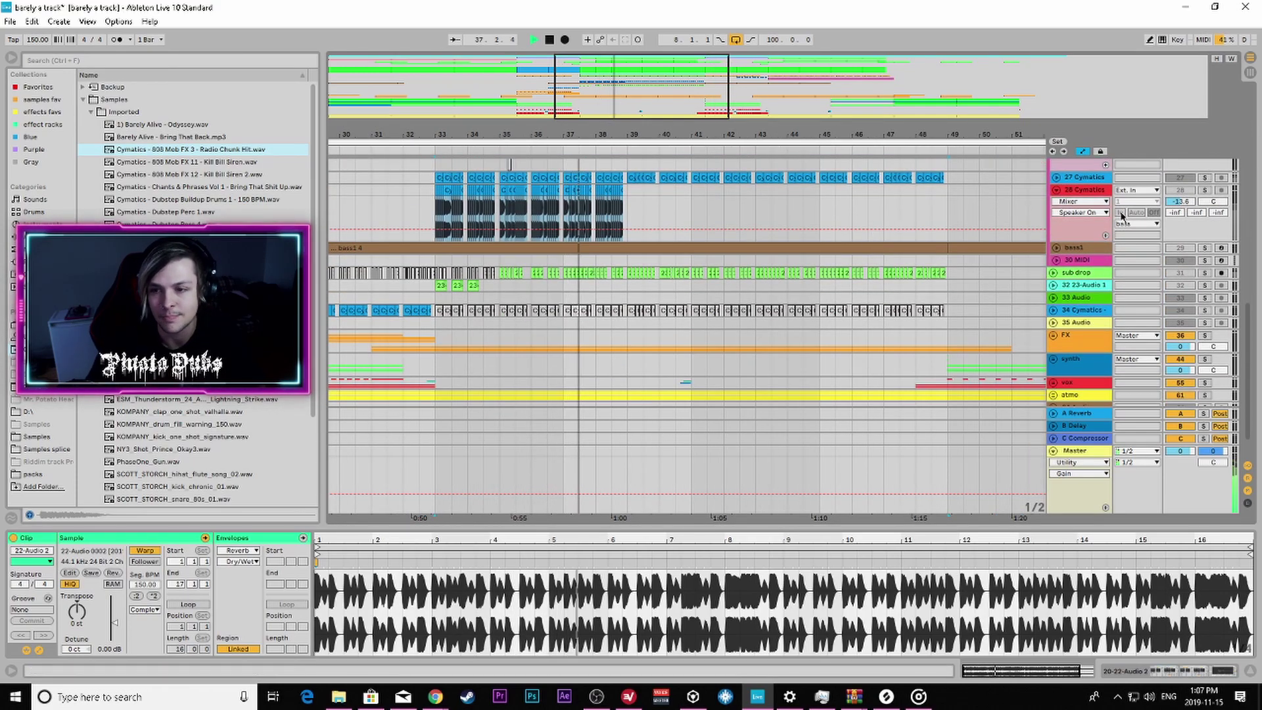
pyautogui.doubleClick(1205, 191)
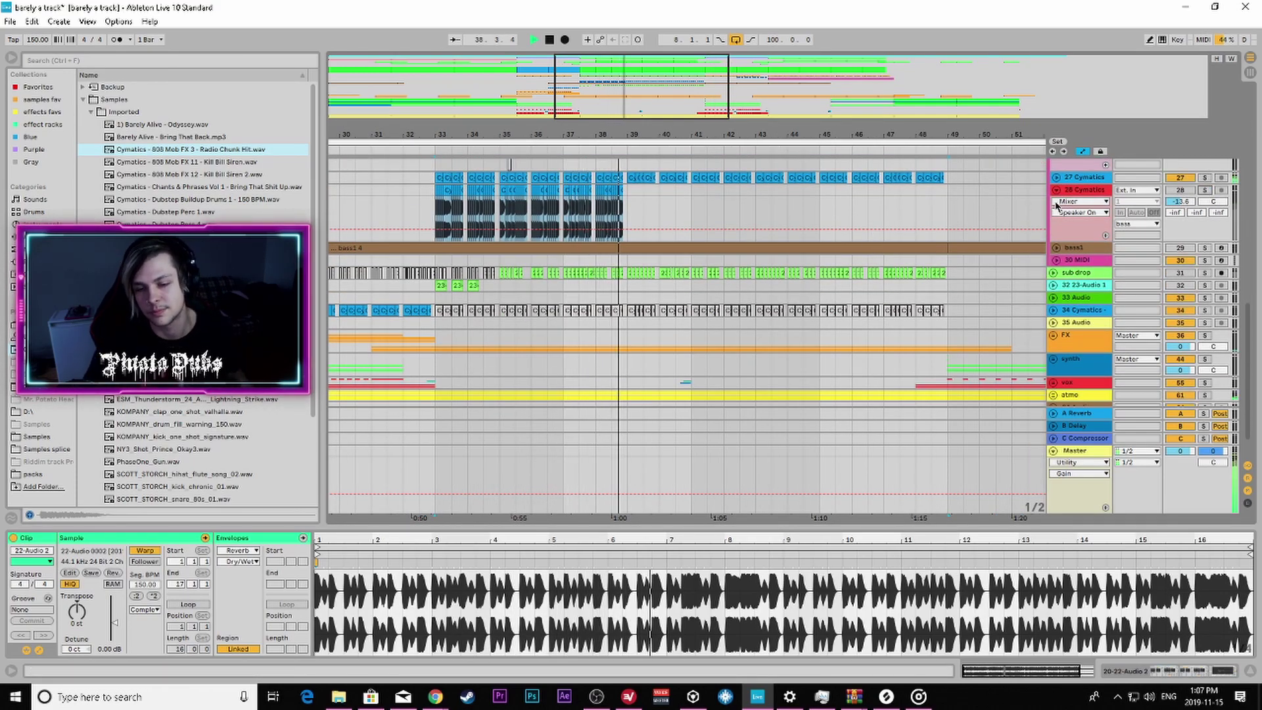
pyautogui.press('space')
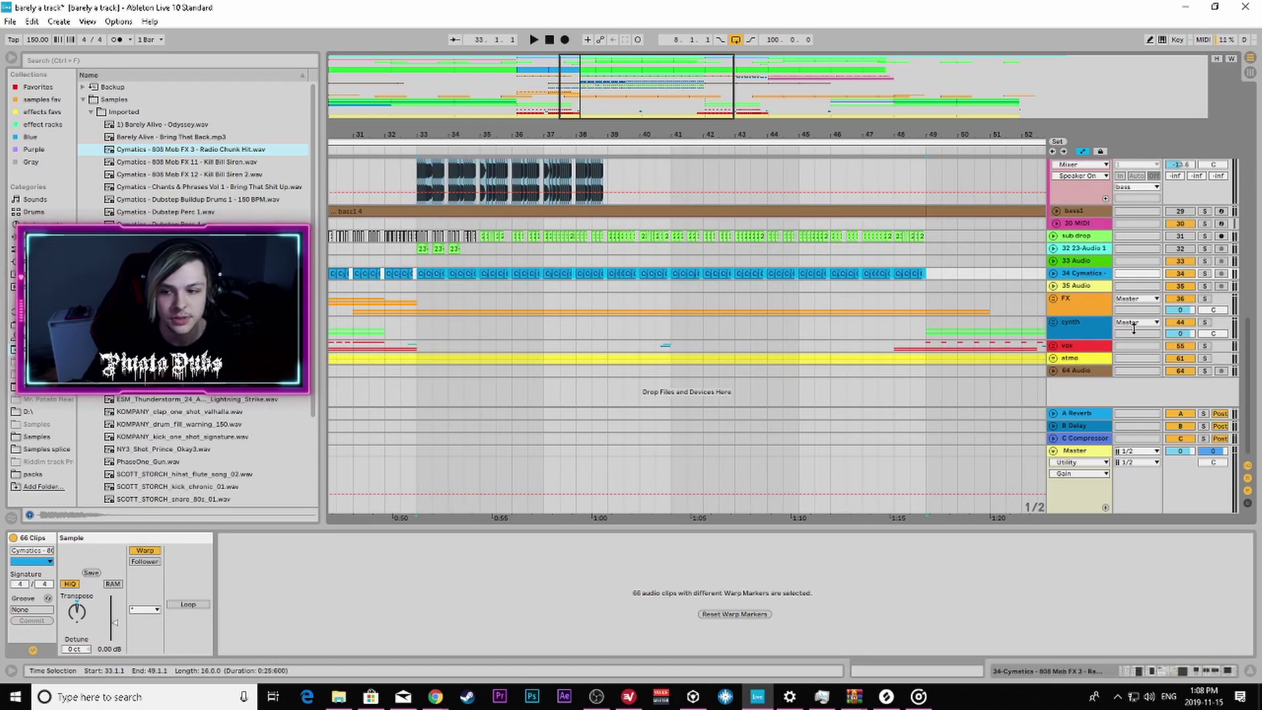
# Step: Solo the 34 Cymatics track and listen to it from bar 33 for about two bars
pyautogui.click(1204, 275)
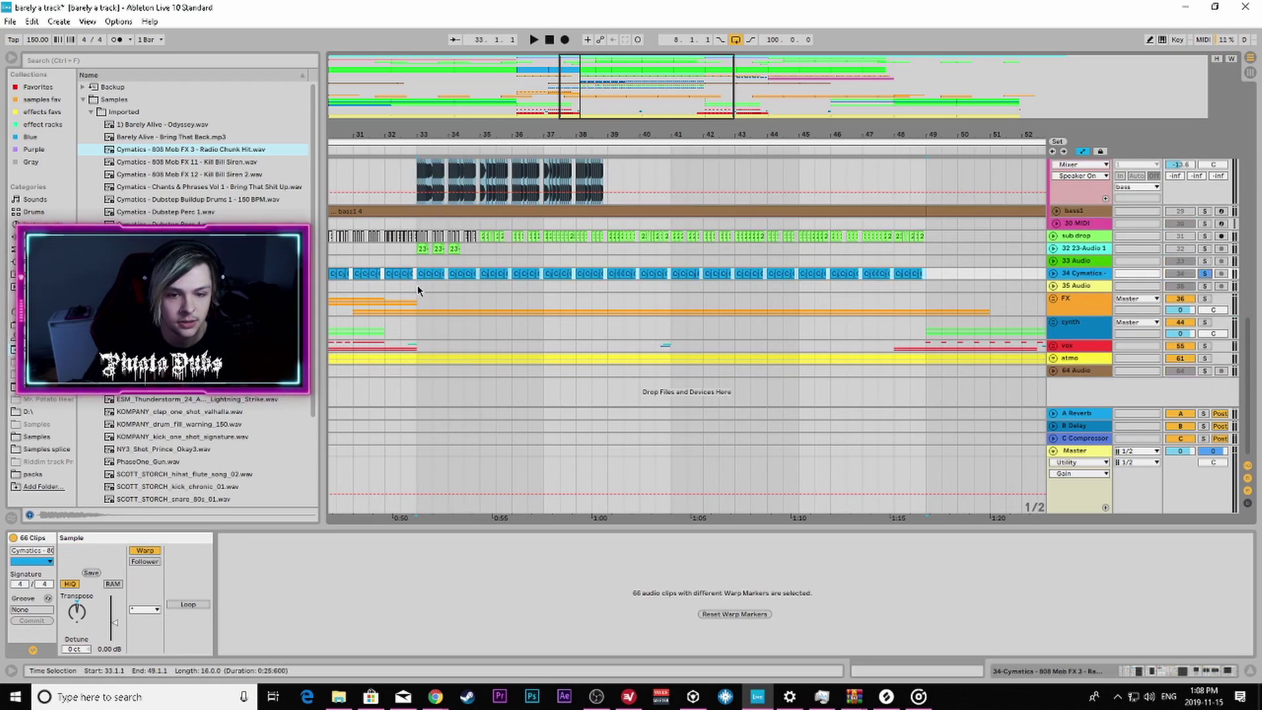
pyautogui.click(423, 287)
pyautogui.press('space')
pyautogui.moveTo(542, 135); pyautogui.dragTo(584, 162)
pyautogui.press('space')
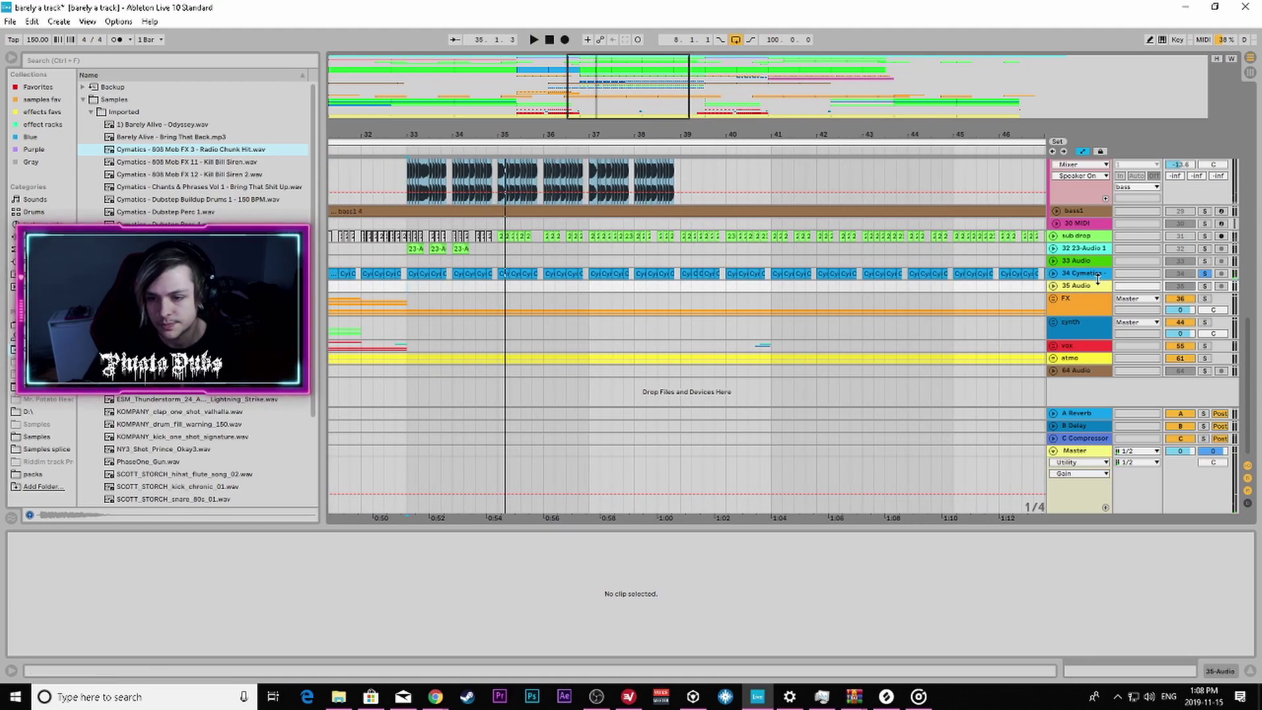
# Step: Unfold the 34 Cymatics track and preview the original Radio Chunk Hit sample for comparison
pyautogui.click(1052, 274)
pyautogui.scroll(-2, 1052, 277)
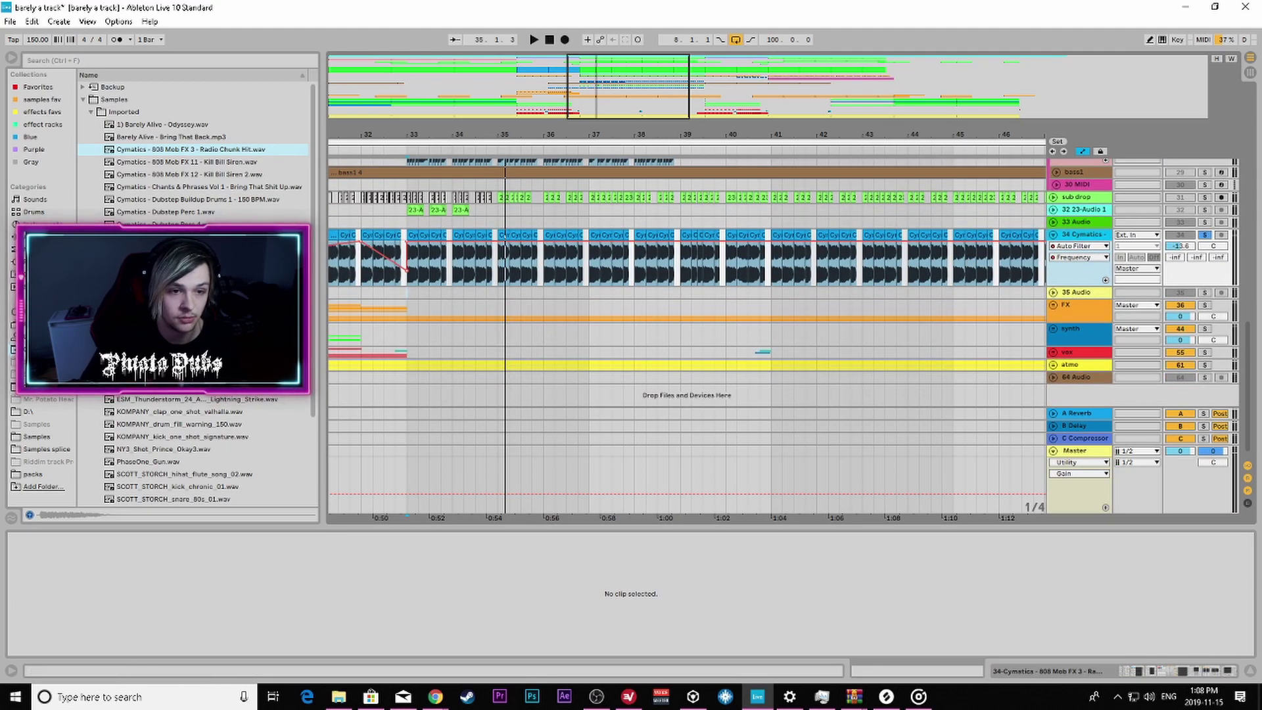
pyautogui.click(239, 151)
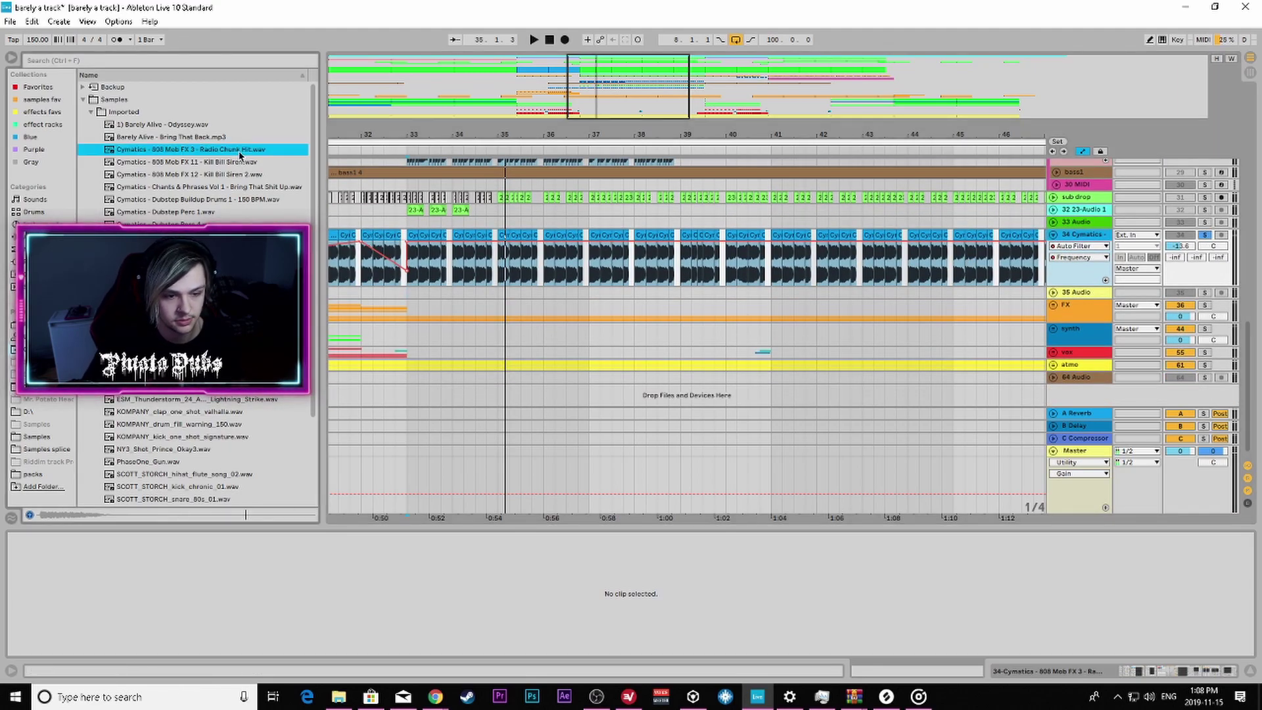
# Step: Show the device chain of the 34 Cymatics track and toggle its bit reduction effect during playback from bar 33
pyautogui.doubleClick(1096, 237)
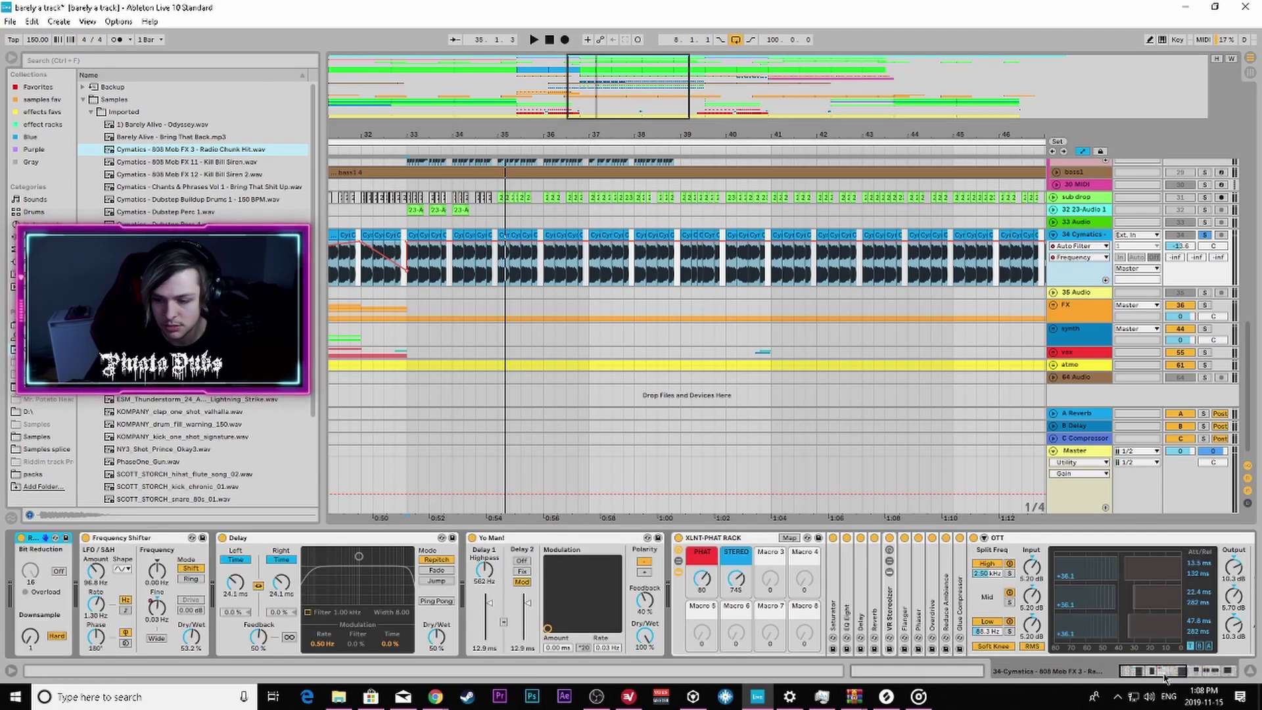
pyautogui.click(20, 537)
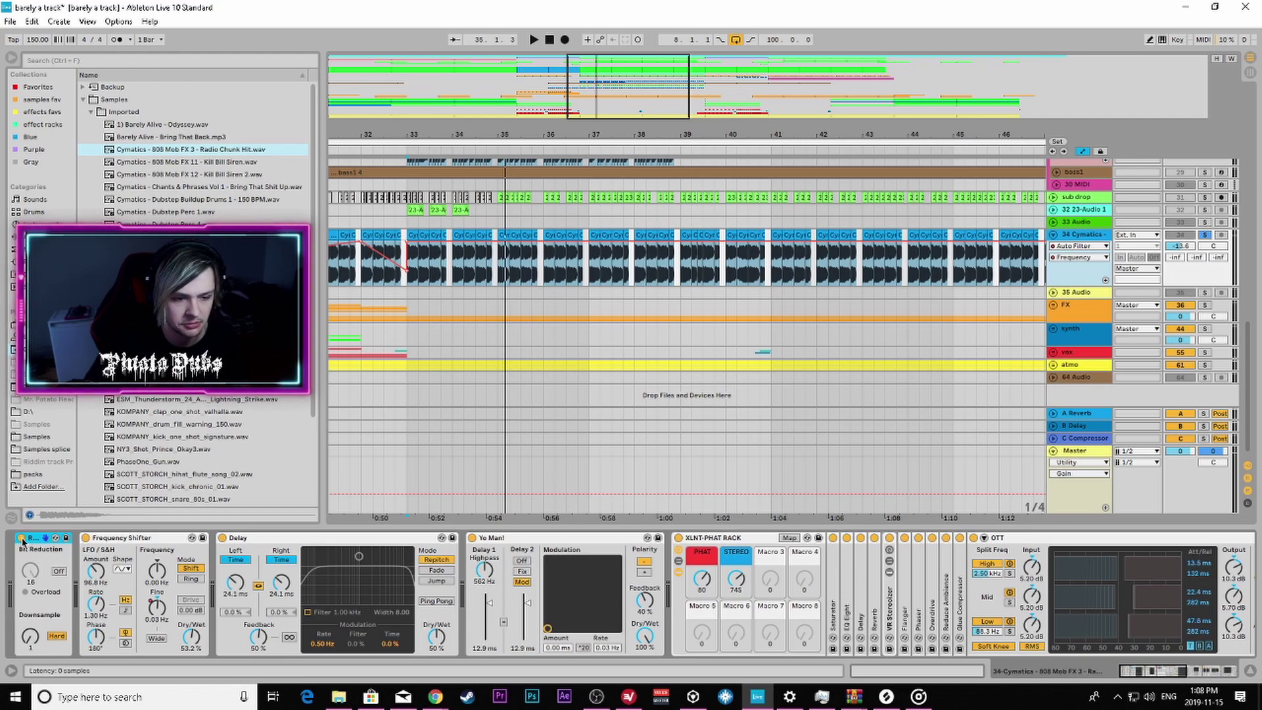
pyautogui.press('space')
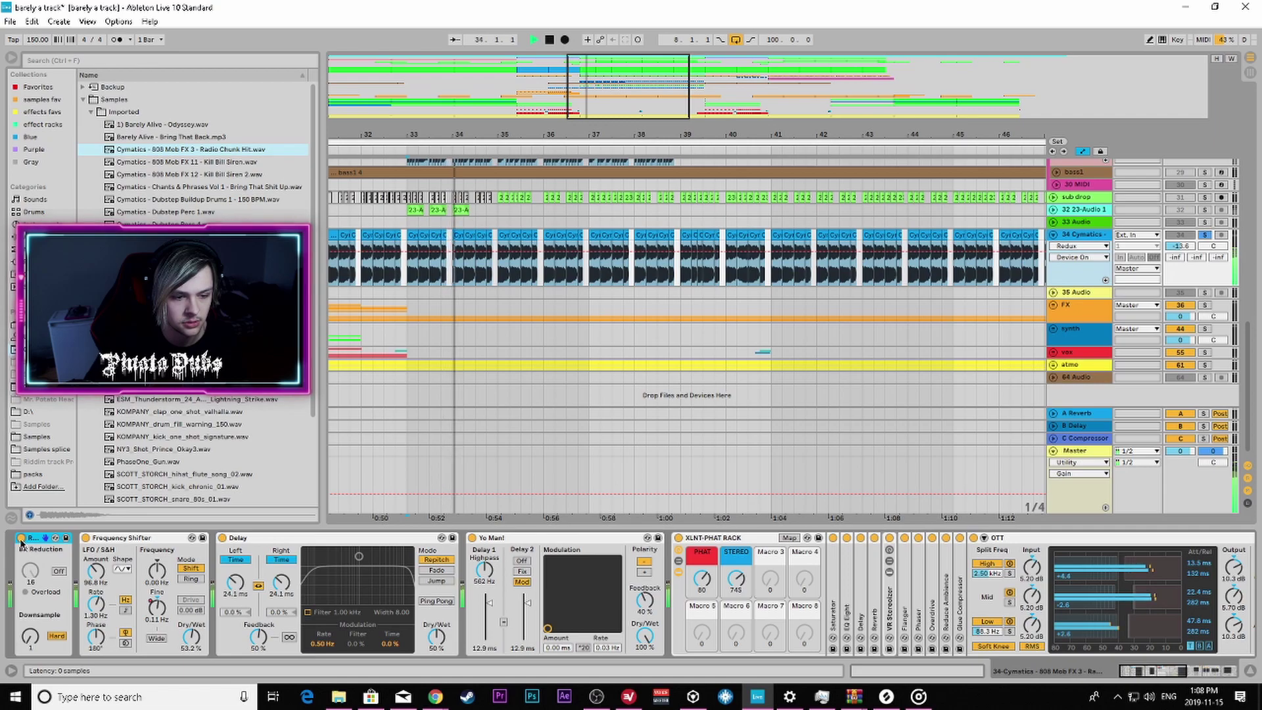
pyautogui.click(20, 537)
pyautogui.press('space')
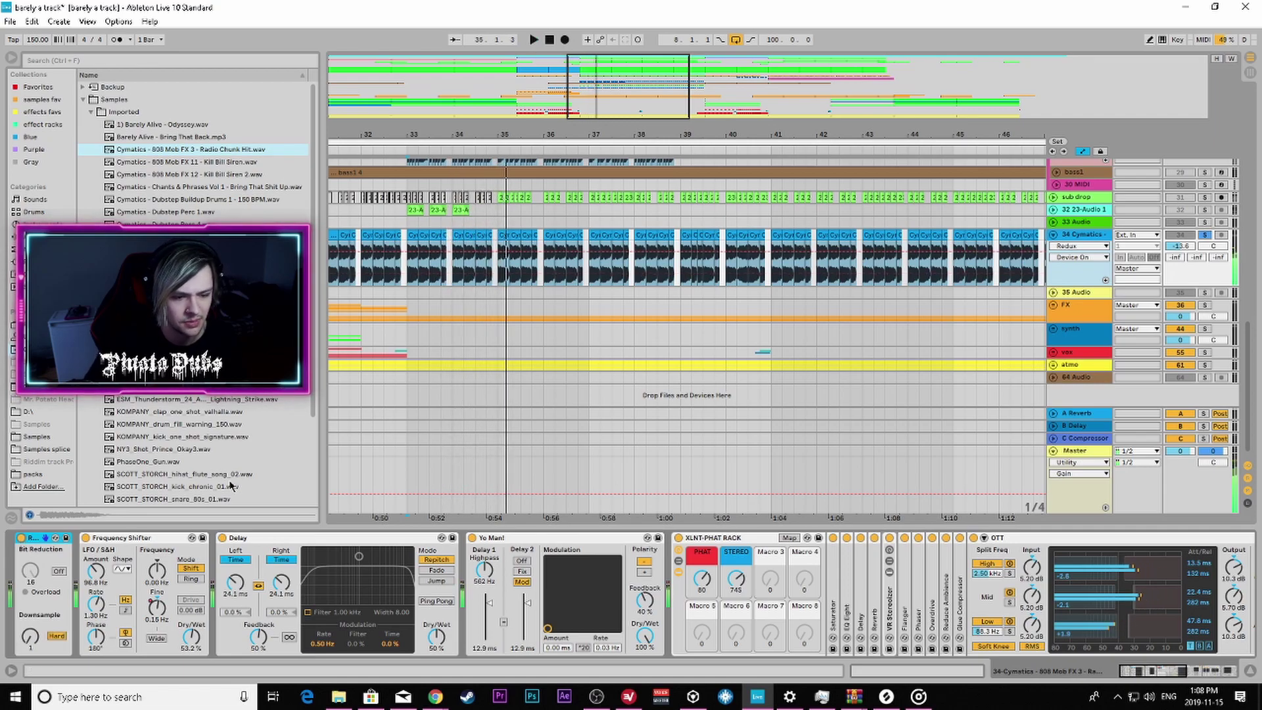
# Step: Display the Frequency Shifter's Fine automation on the 34 Cymatics track and set the playback start at bar 29
pyautogui.click(158, 614)
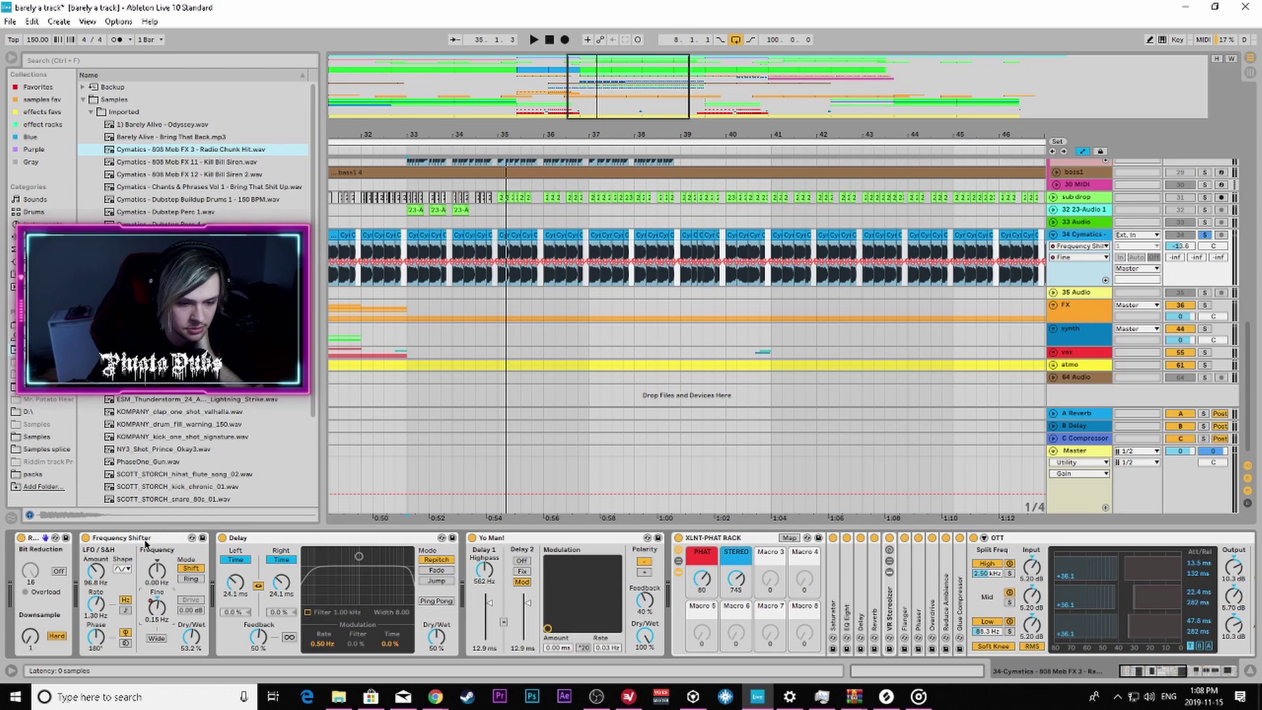
pyautogui.moveTo(596, 100); pyautogui.dragTo(549, 130)
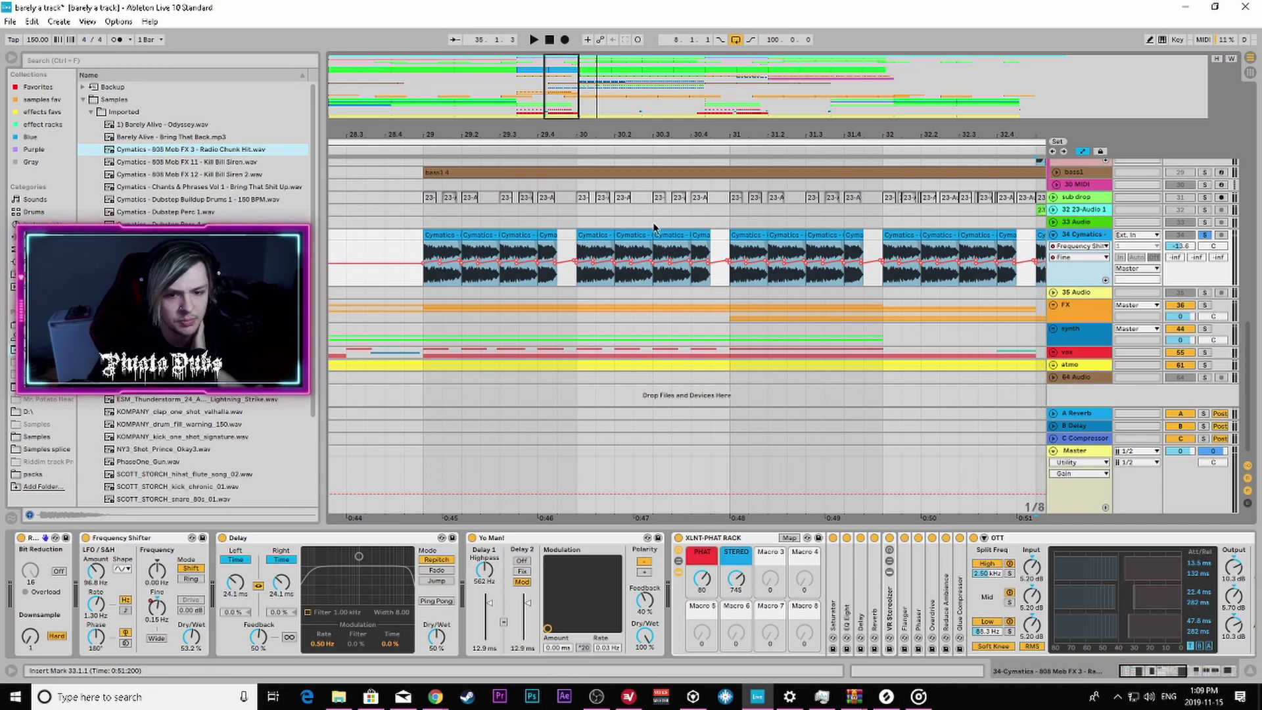
pyautogui.moveTo(570, 135); pyautogui.dragTo(126, 117)
pyautogui.moveTo(329, 117); pyautogui.dragTo(553, 119)
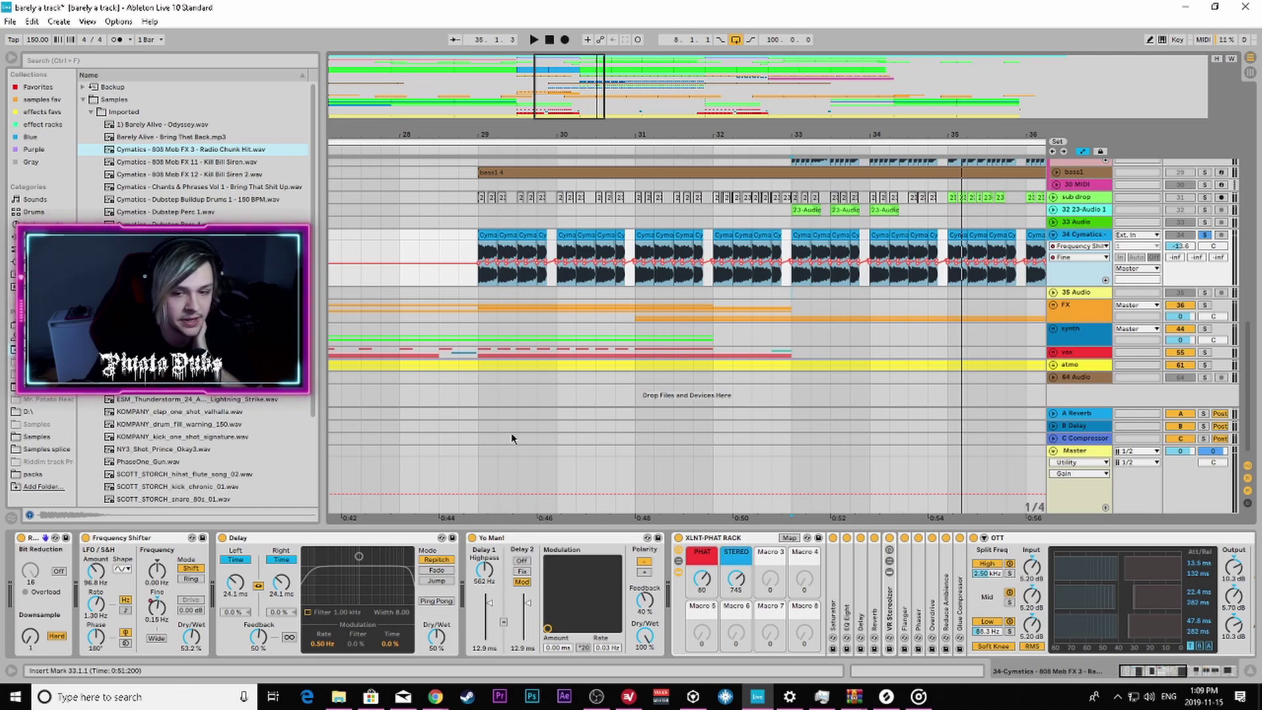
pyautogui.moveTo(553, 105)
pyautogui.mouseDown()
pyautogui.moveTo(558, 115)
pyautogui.moveTo(552, 97)
pyautogui.mouseUp()
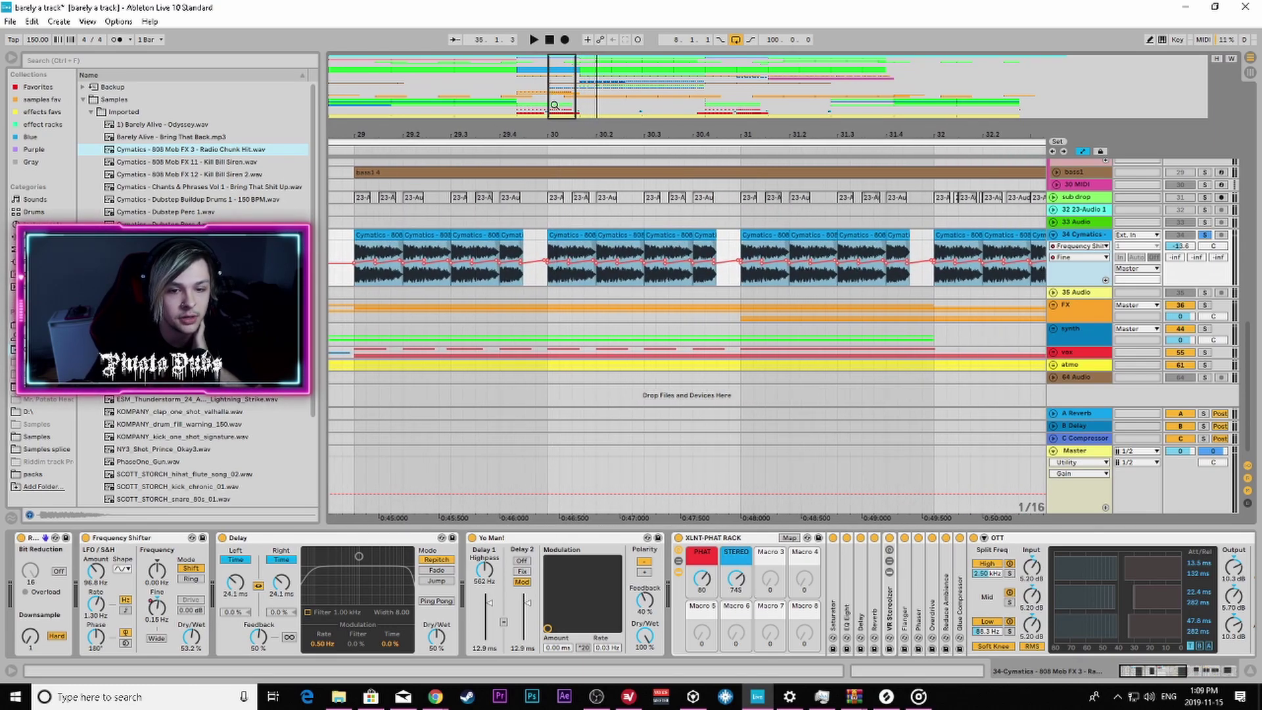
pyautogui.click(360, 252)
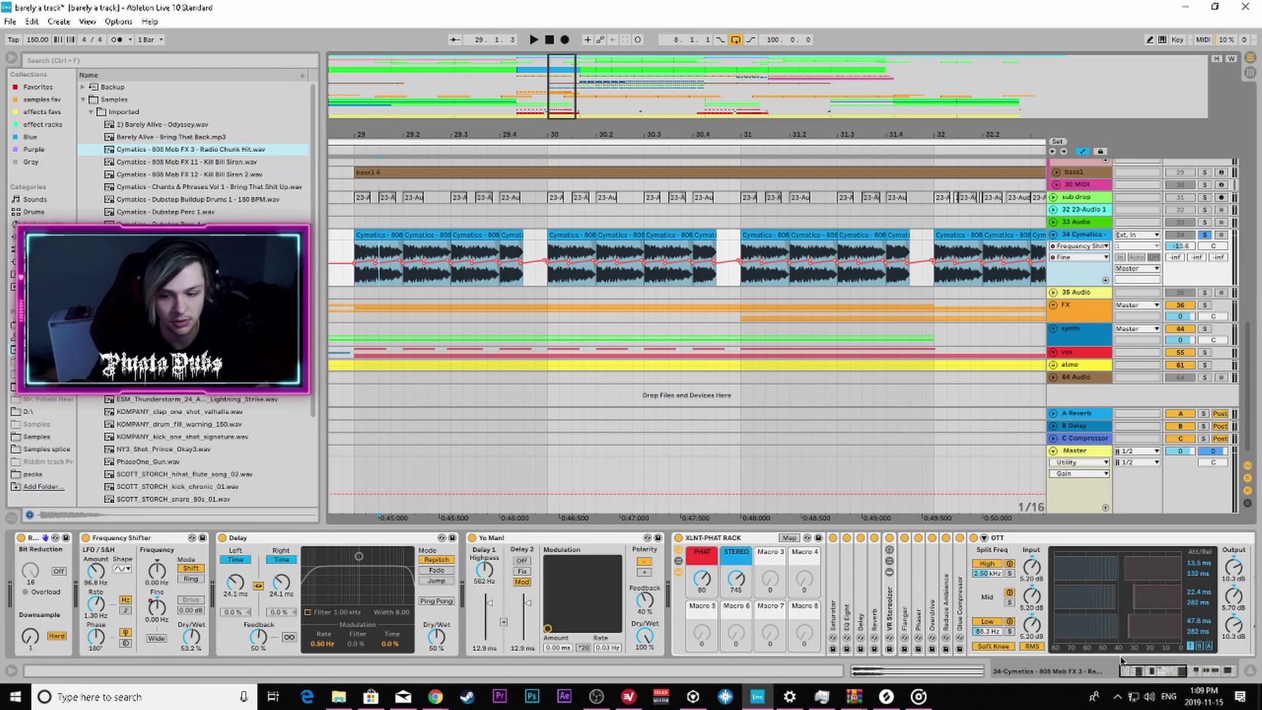
# Step: Deactivate the Auto Filter, Reverb, Glue Compressor, OTT and XLNT-PHAT RACK on the 34 Cymatics track
pyautogui.moveTo(1142, 679); pyautogui.dragTo(1229, 656)
pyautogui.click(925, 538)
pyautogui.click(592, 538)
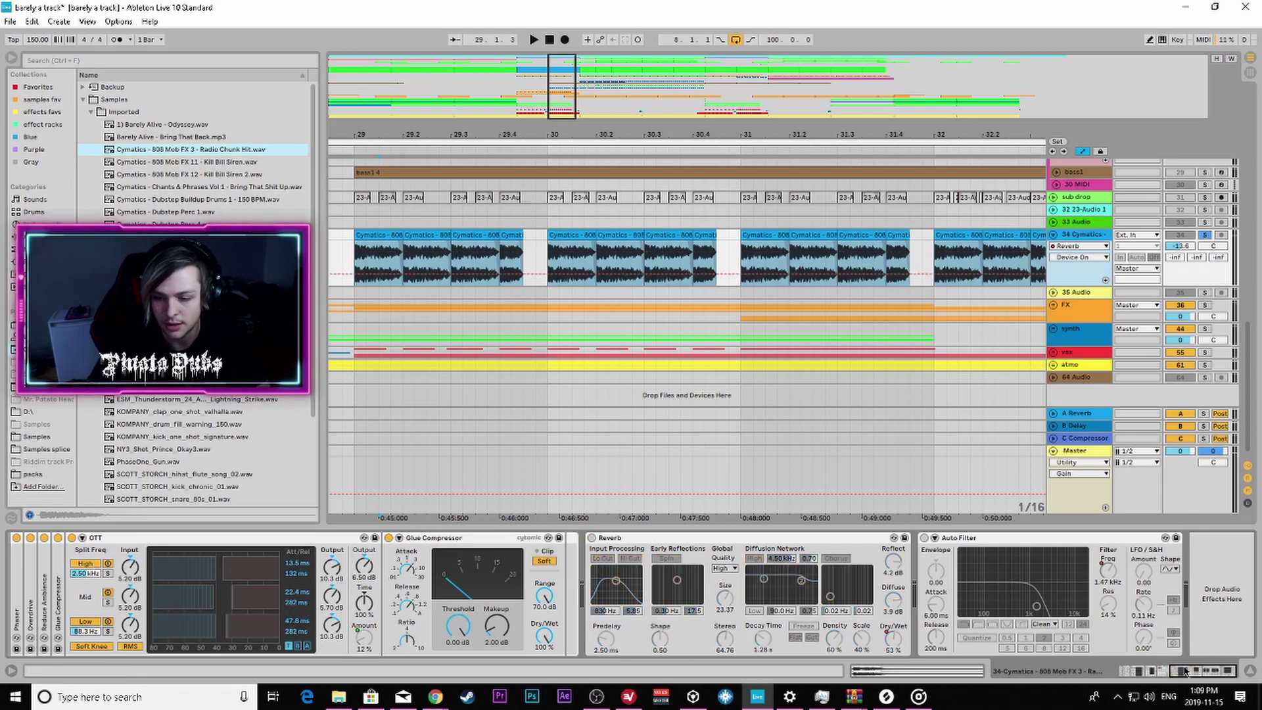
pyautogui.moveTo(1179, 678); pyautogui.dragTo(1138, 676)
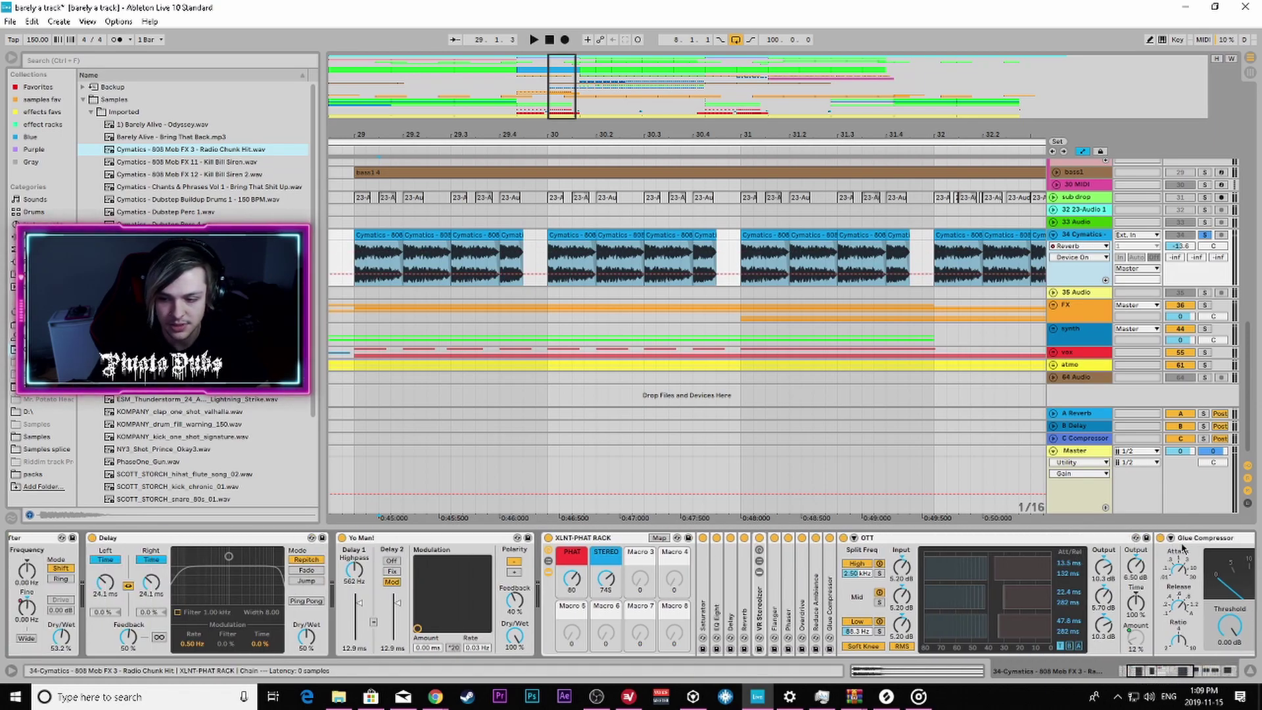
pyautogui.click(760, 573)
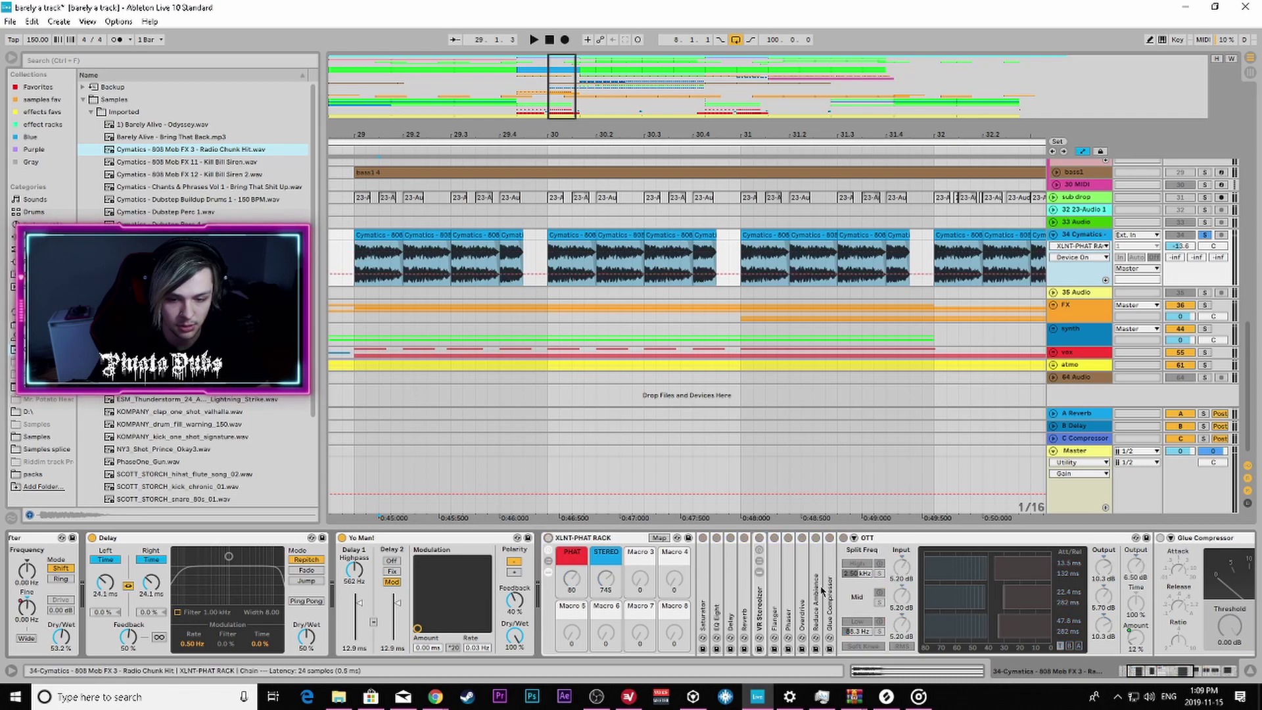
# Step: Deactivate the Yo Man! and Delay effects on the 34 Cymatics track
pyautogui.moveTo(1161, 674); pyautogui.dragTo(1092, 676)
pyautogui.click(472, 538)
pyautogui.click(75, 543)
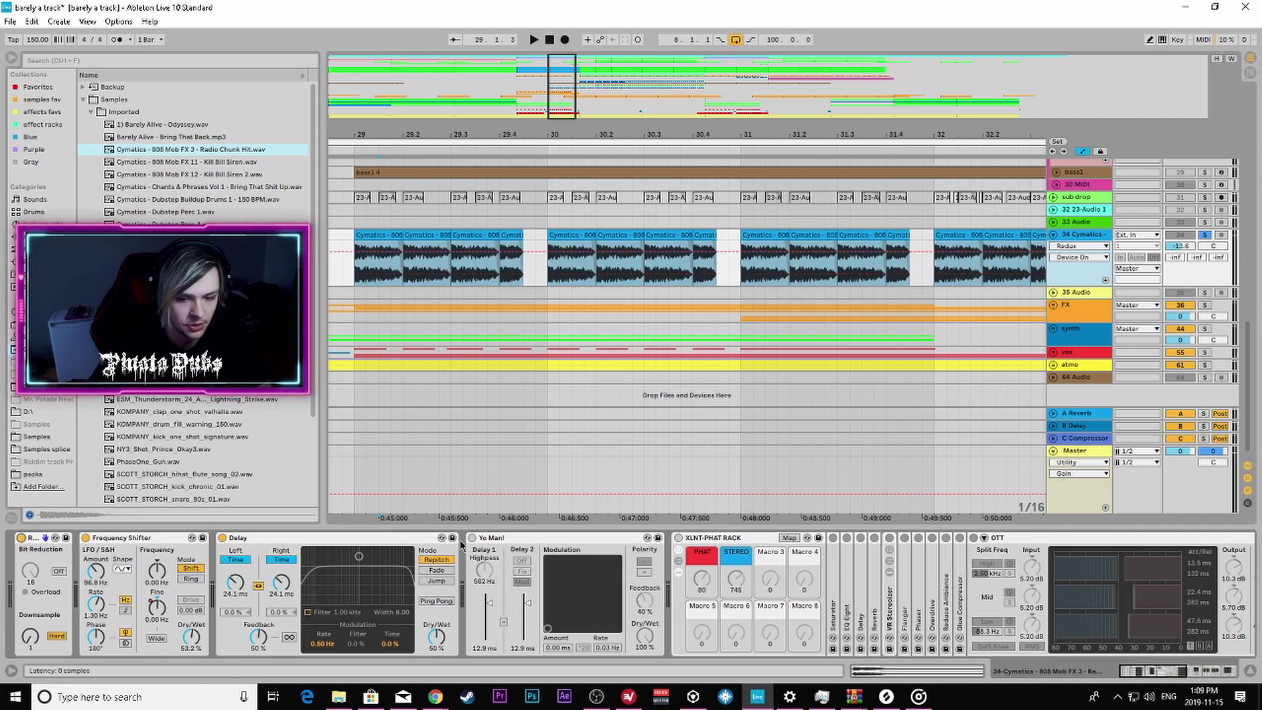
pyautogui.click(223, 538)
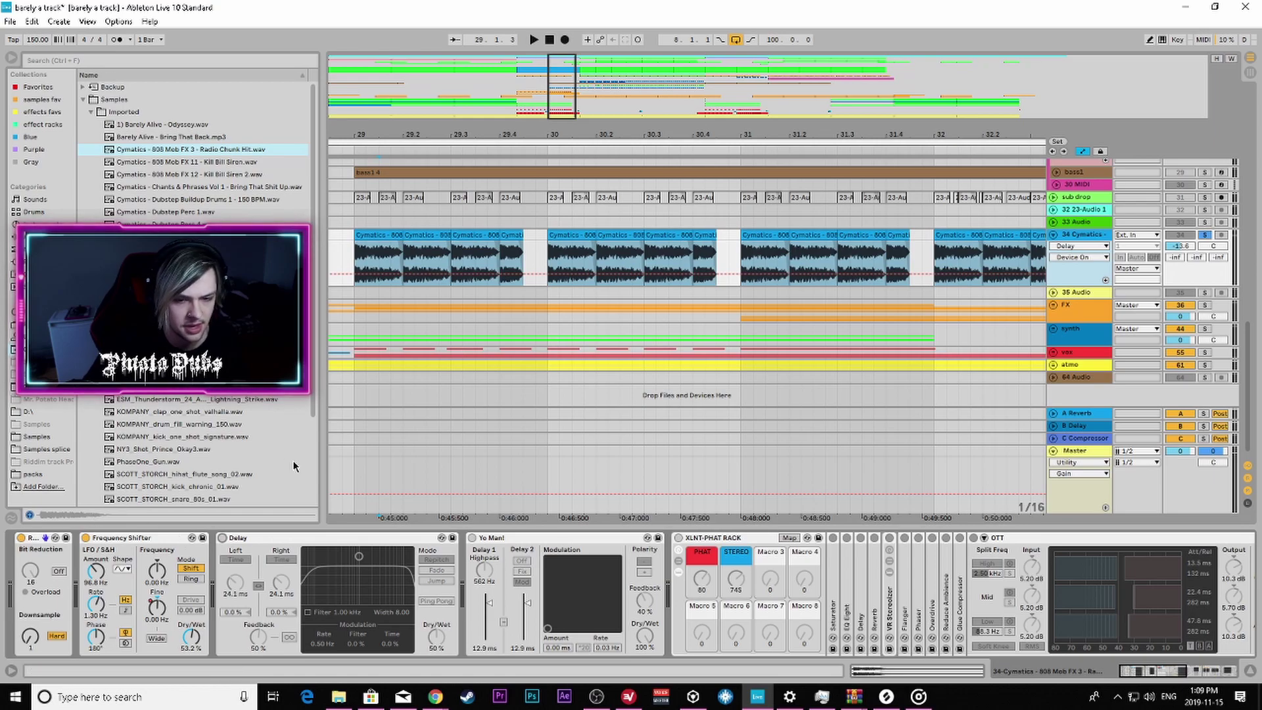
# Step: Show the Frequency Shifter's Fine automation again and play the 34 Cymatics track from bar 29
pyautogui.click(152, 617)
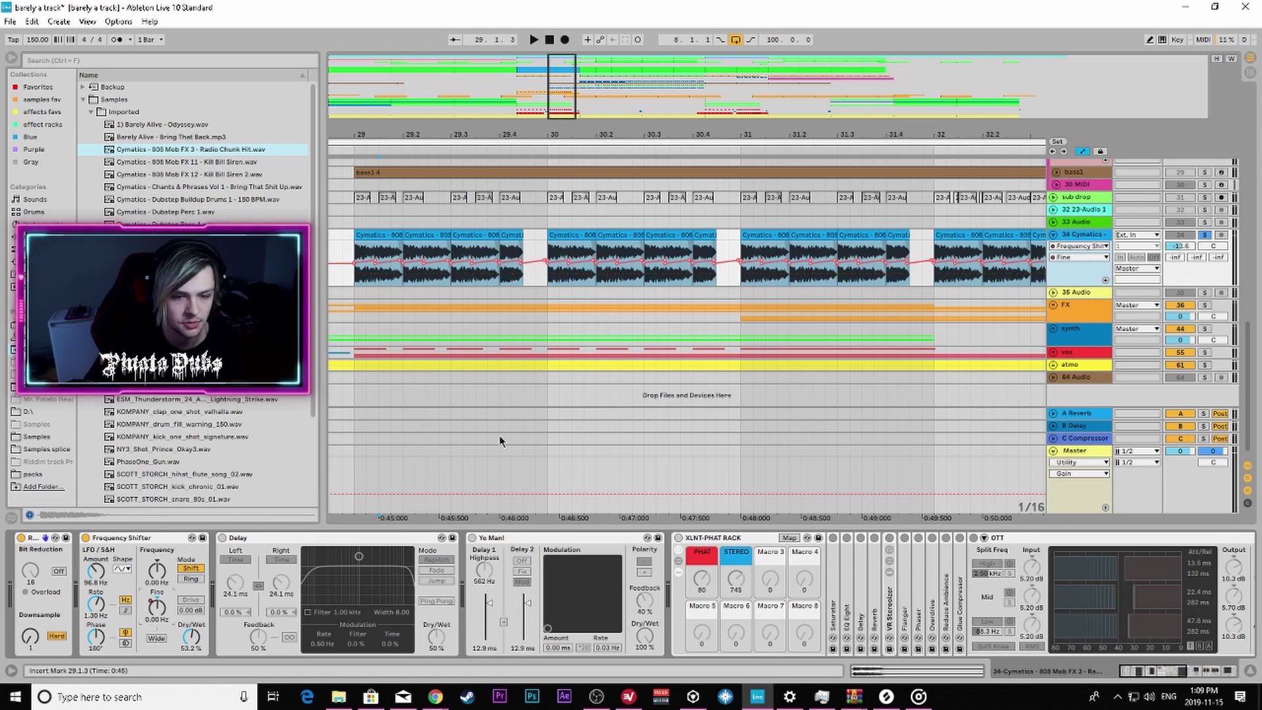
pyautogui.press('space')
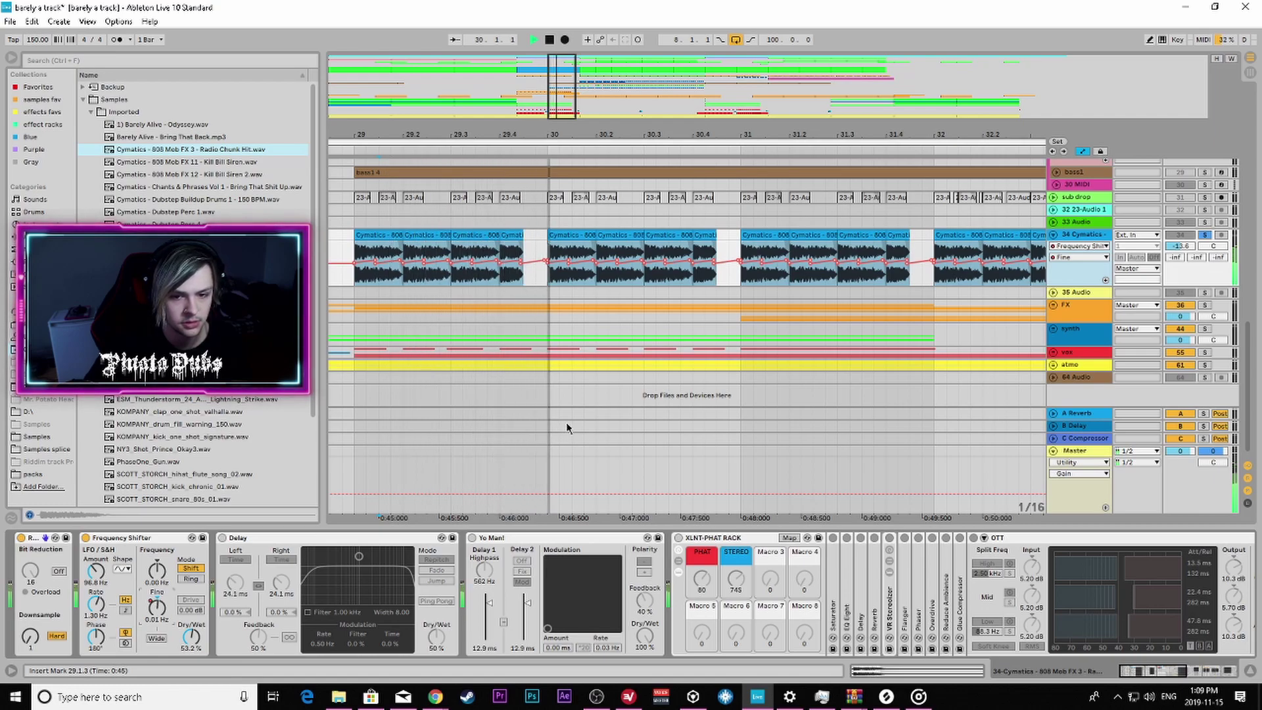
# Step: Activate the Delay on the 34 Cymatics track, keep both delay channels in Time mode, and play the track from bar 29
pyautogui.press('space')
pyautogui.click(223, 538)
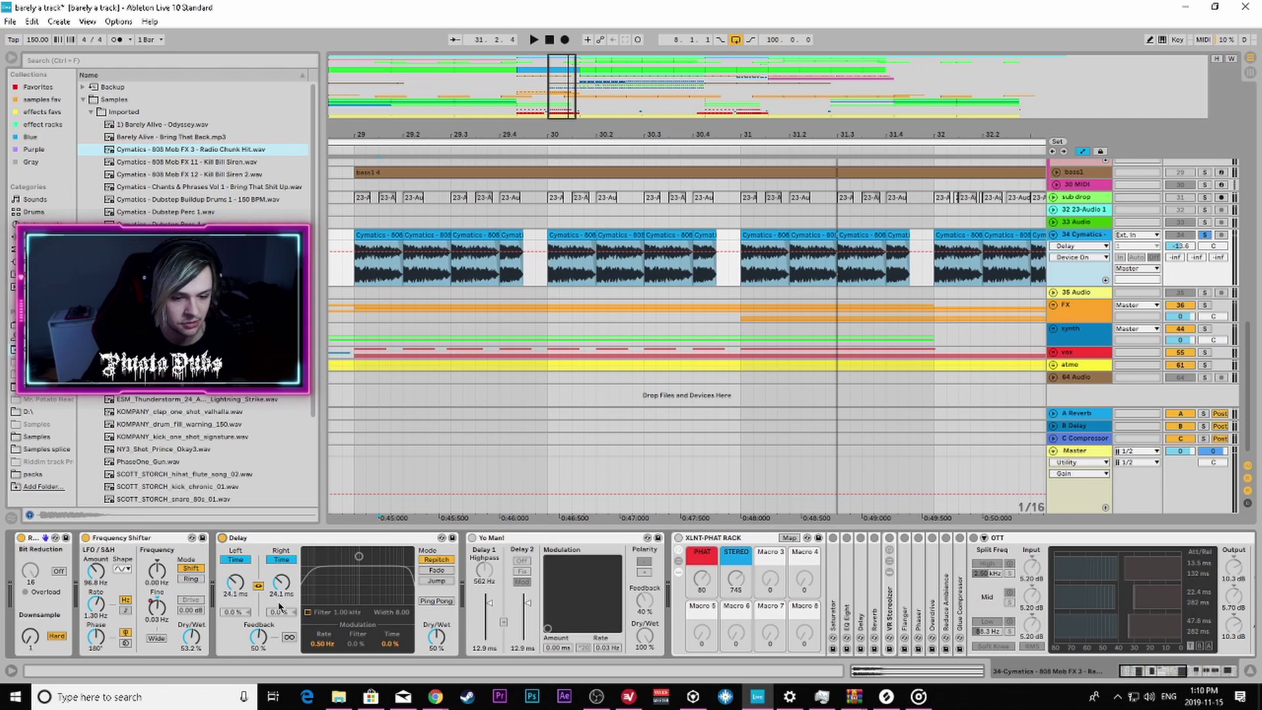
pyautogui.click(282, 559)
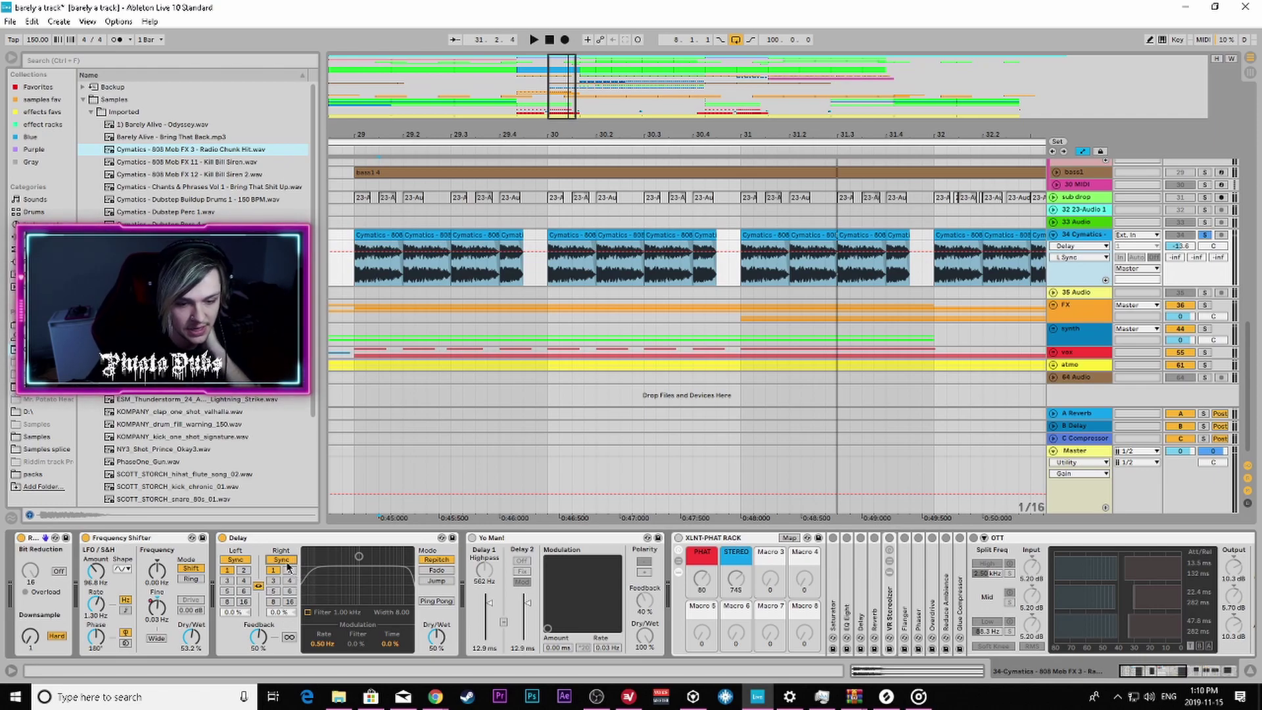
pyautogui.click(284, 560)
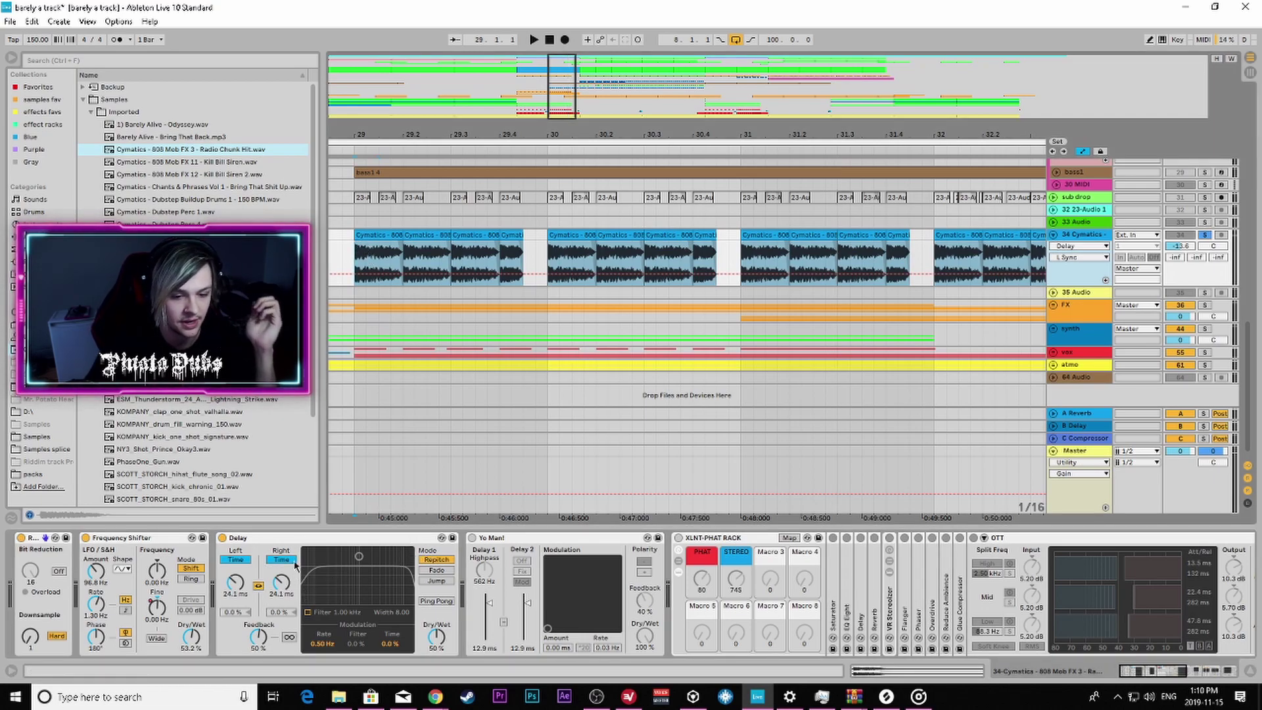
pyautogui.press('space')
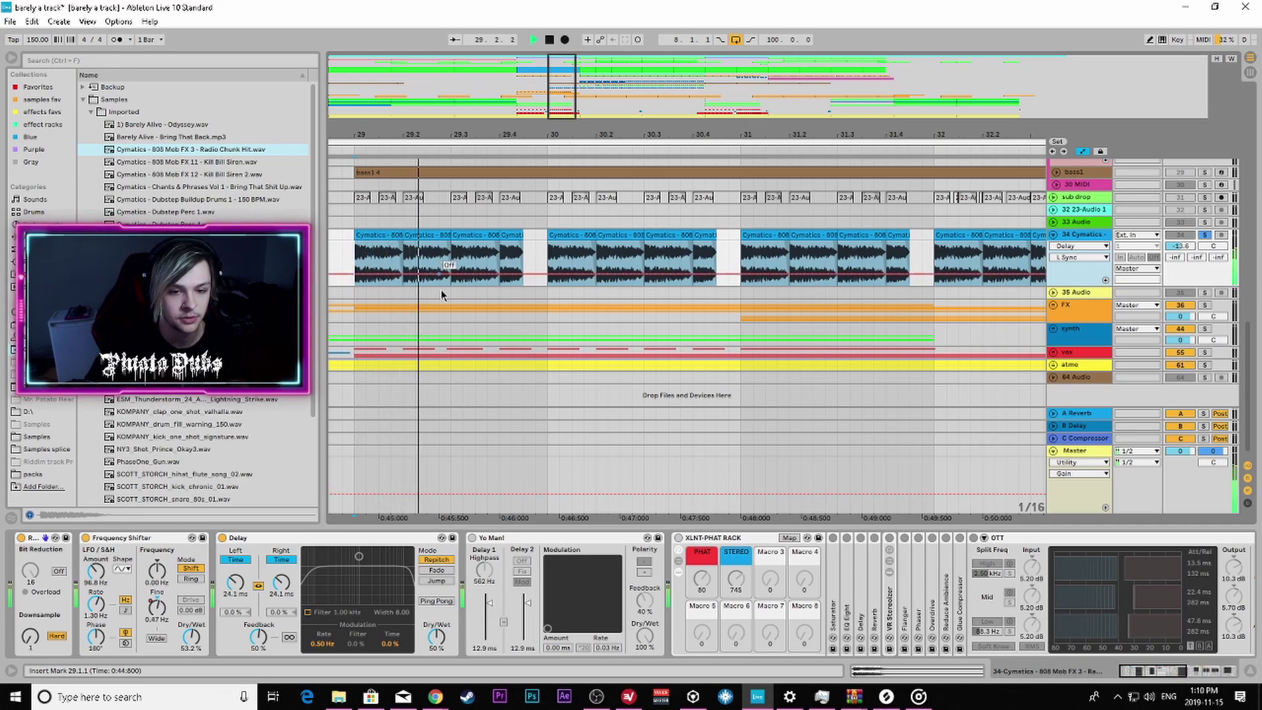
pyautogui.press('space')
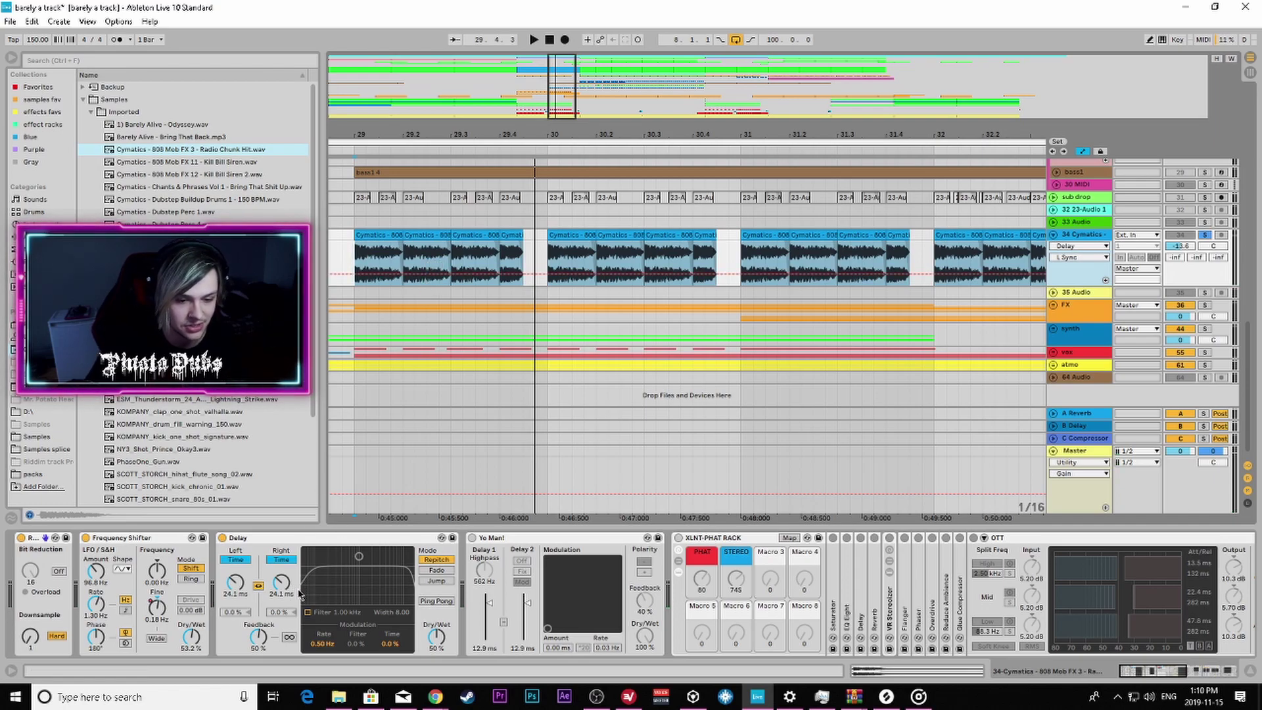
# Step: Try both Delay times at 21.6 ms while playing the 34 Cymatics track
pyautogui.moveTo(281, 582); pyautogui.dragTo(281, 590)
pyautogui.press('space')
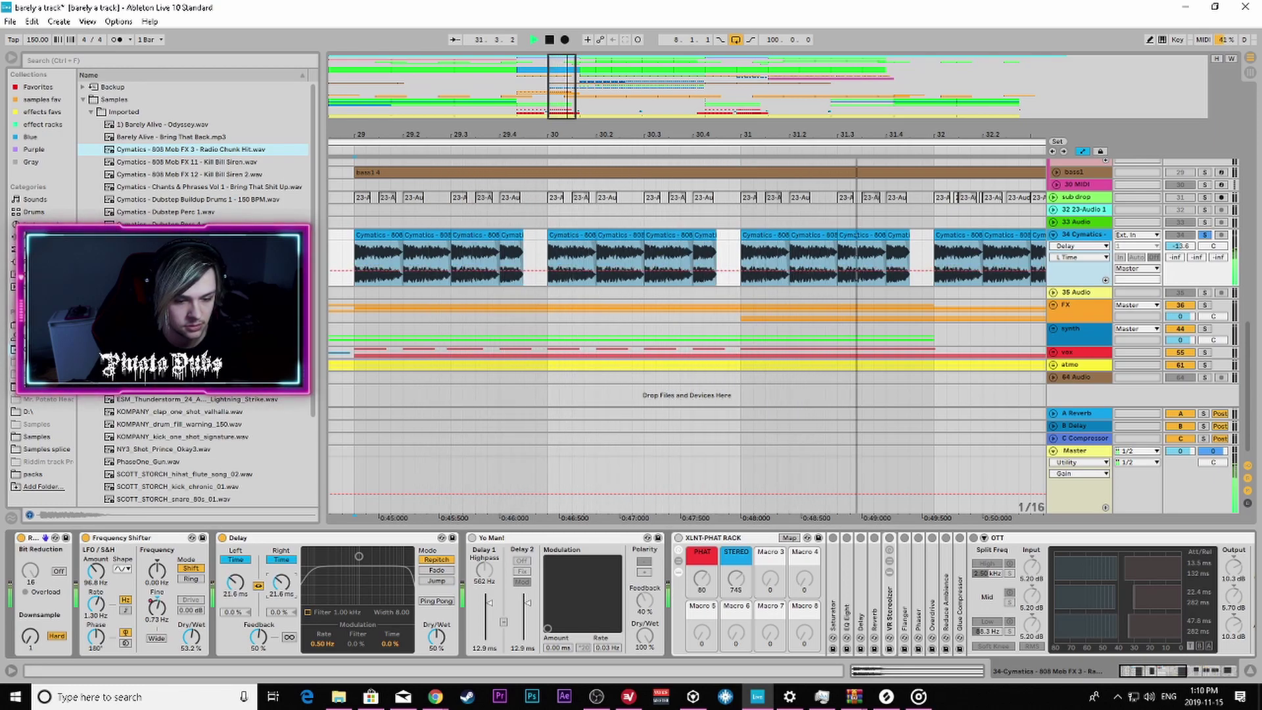
pyautogui.press('space')
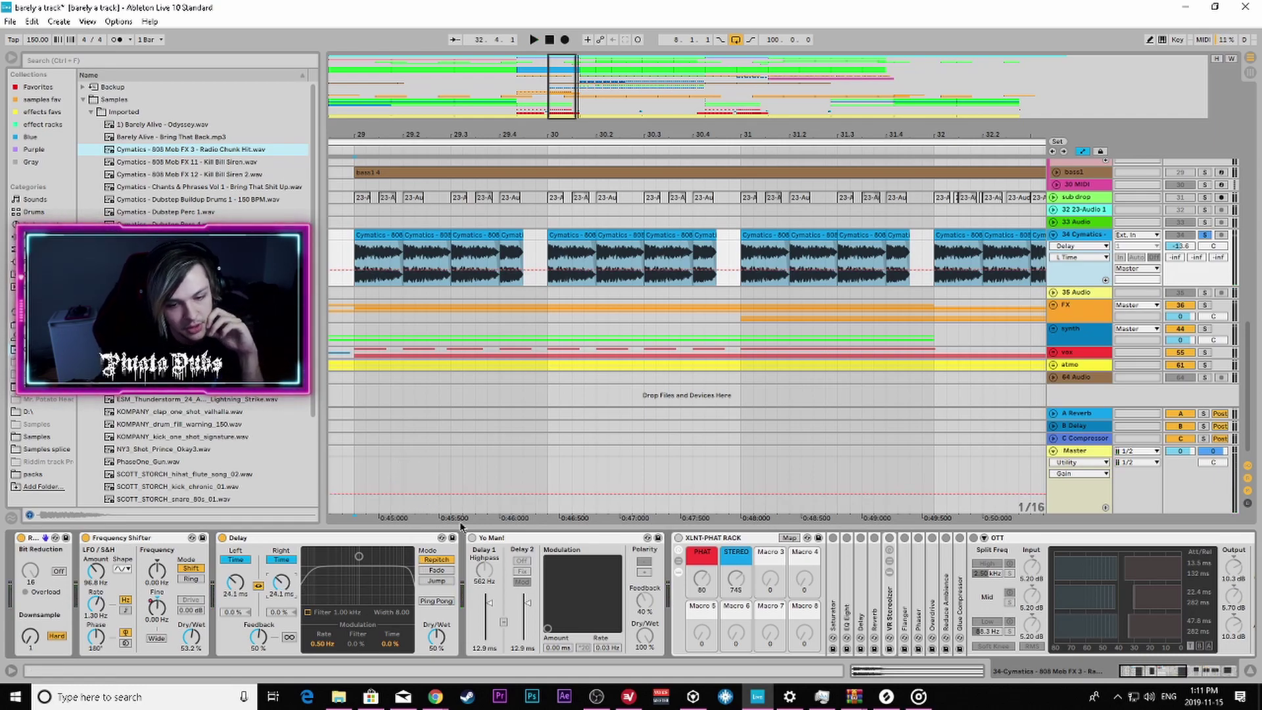
# Step: Activate the Yo Man! chorus on the 34 Cymatics track and play the result from bar 29
pyautogui.click(472, 538)
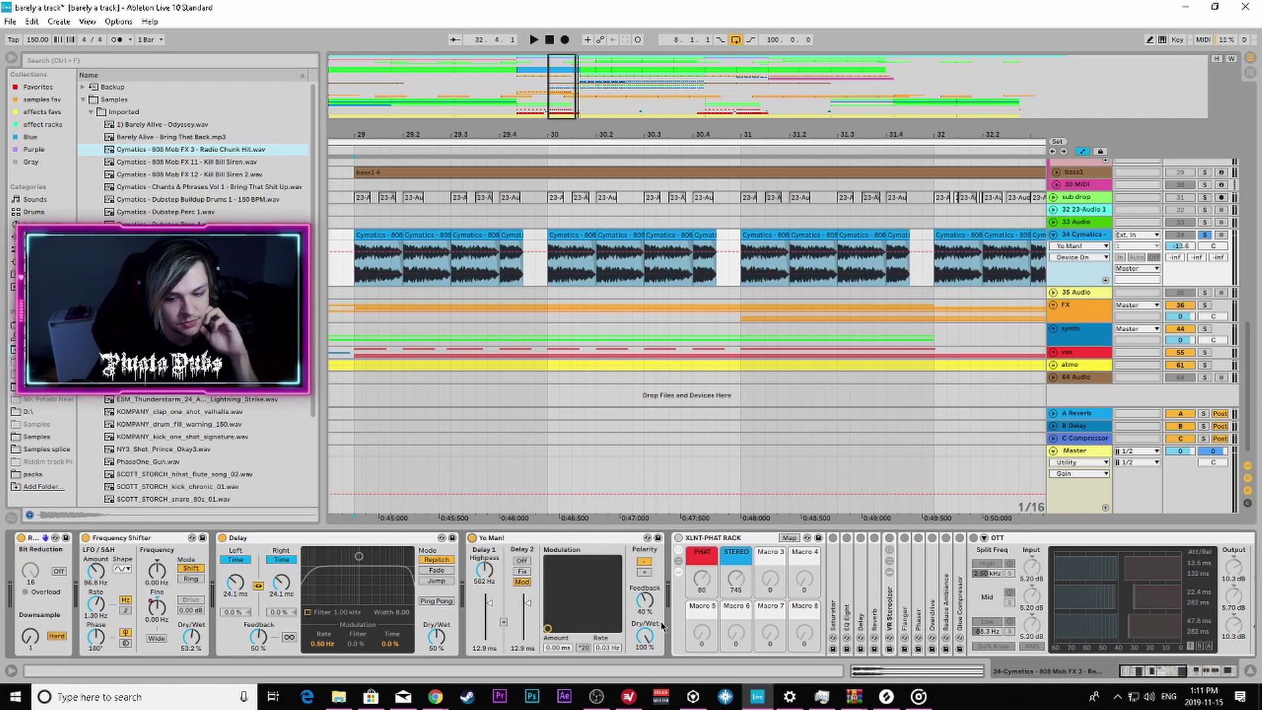
pyautogui.click(362, 279)
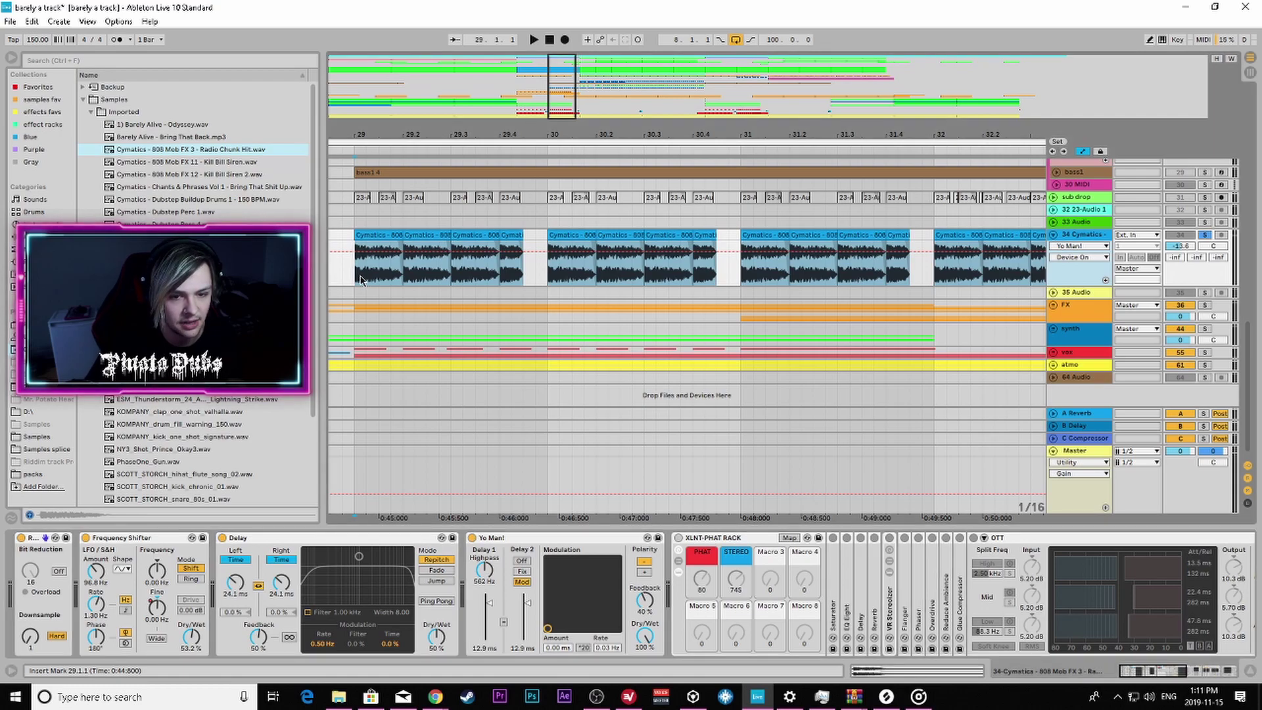
pyautogui.press('space')
pyautogui.press('space')
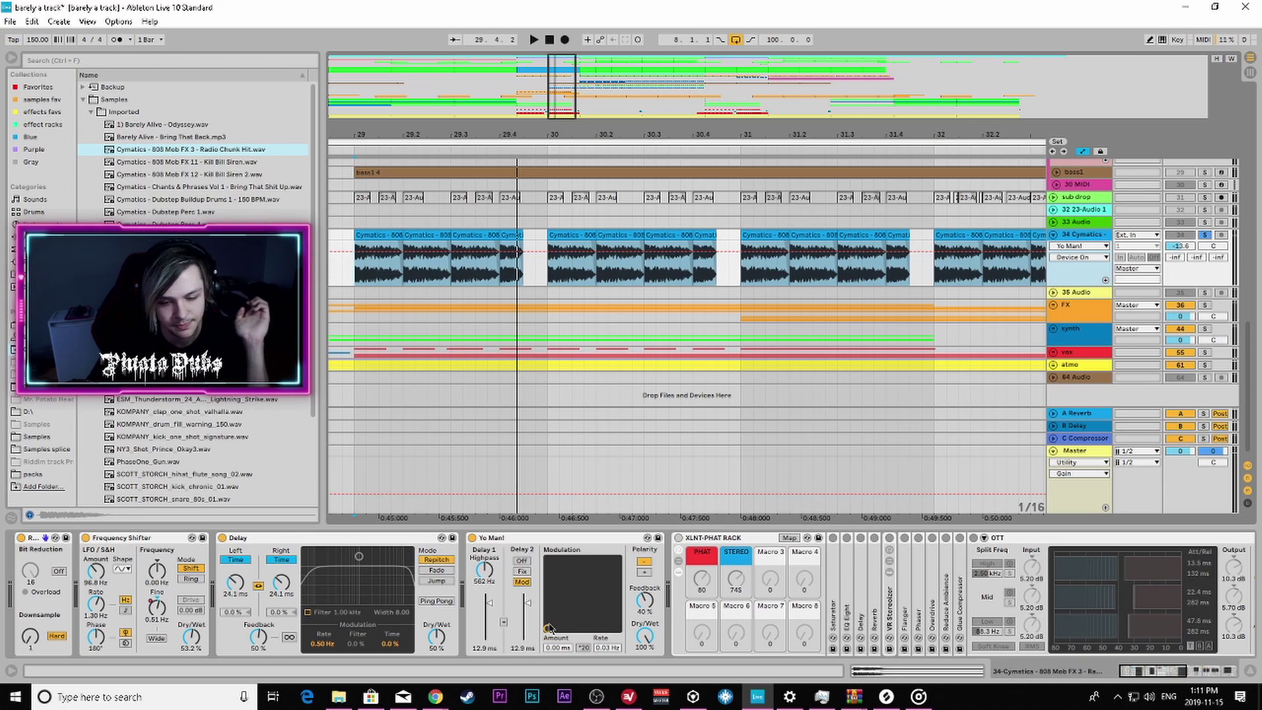
# Step: Try a Yo Man! modulation amount of 0.11 ms at a rate of 0.29 Hz while playing the track
pyautogui.moveTo(548, 629); pyautogui.dragTo(556, 619)
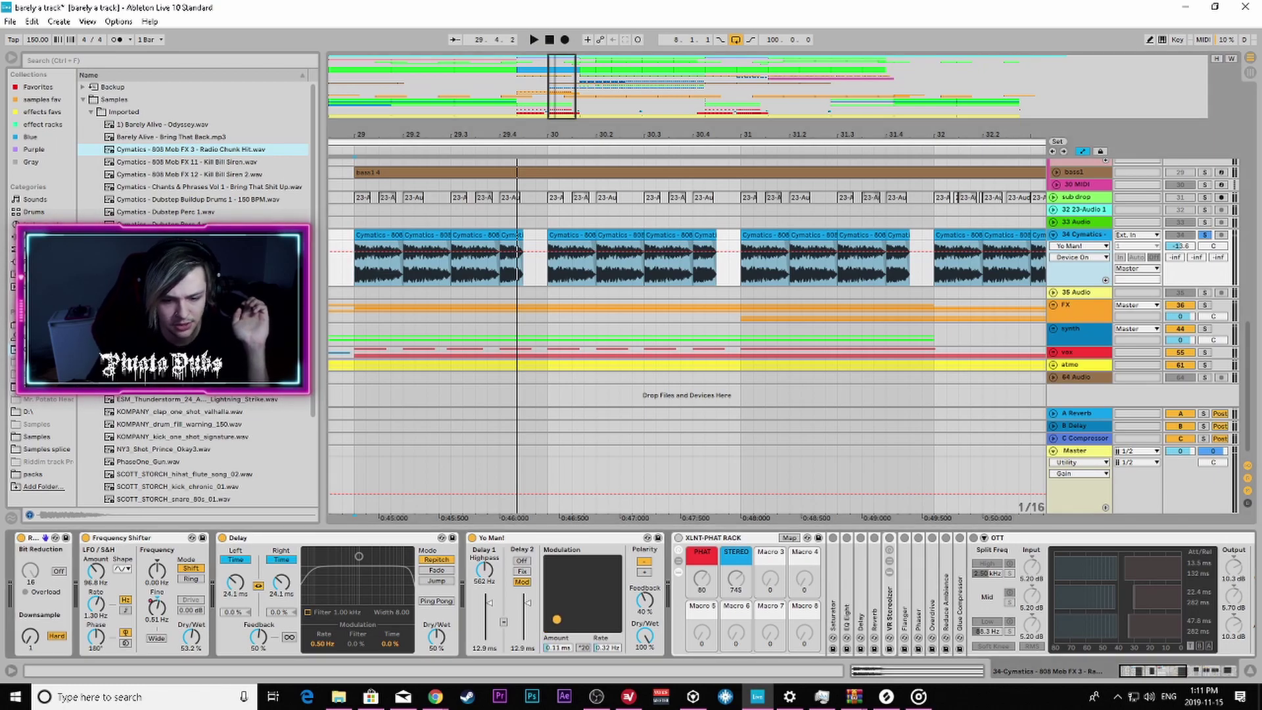
pyautogui.press('space')
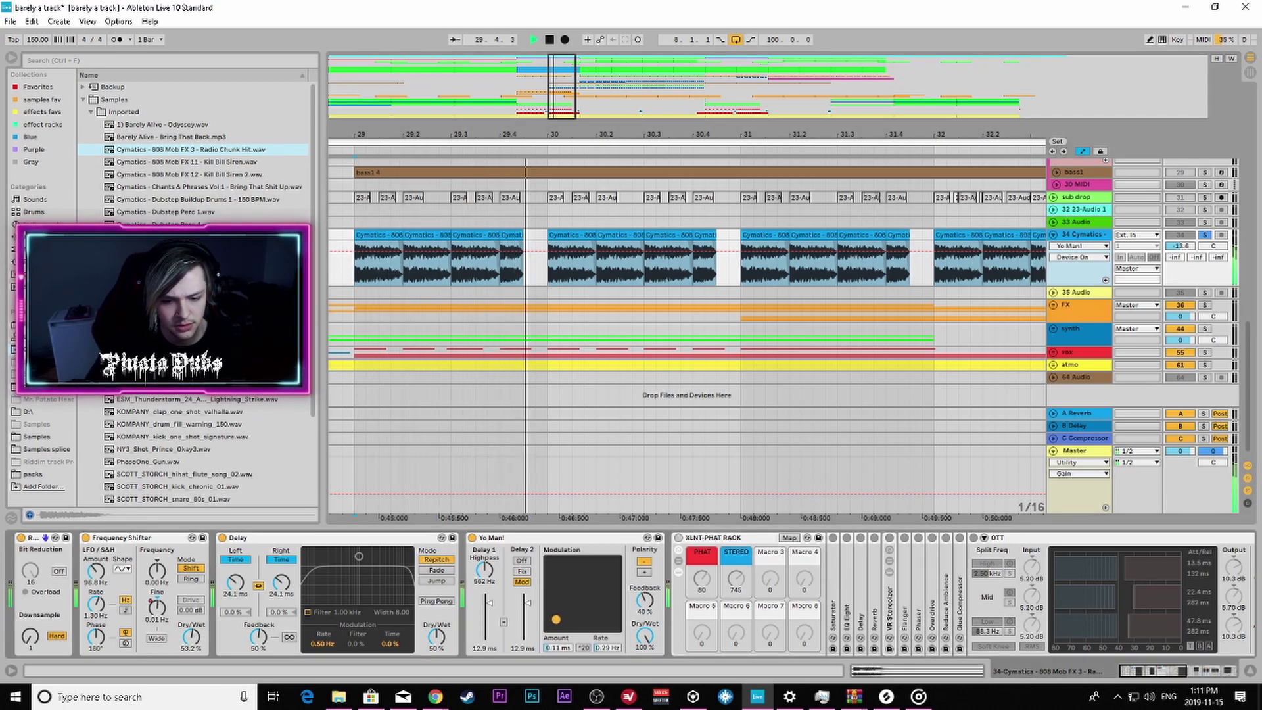
pyautogui.press('space')
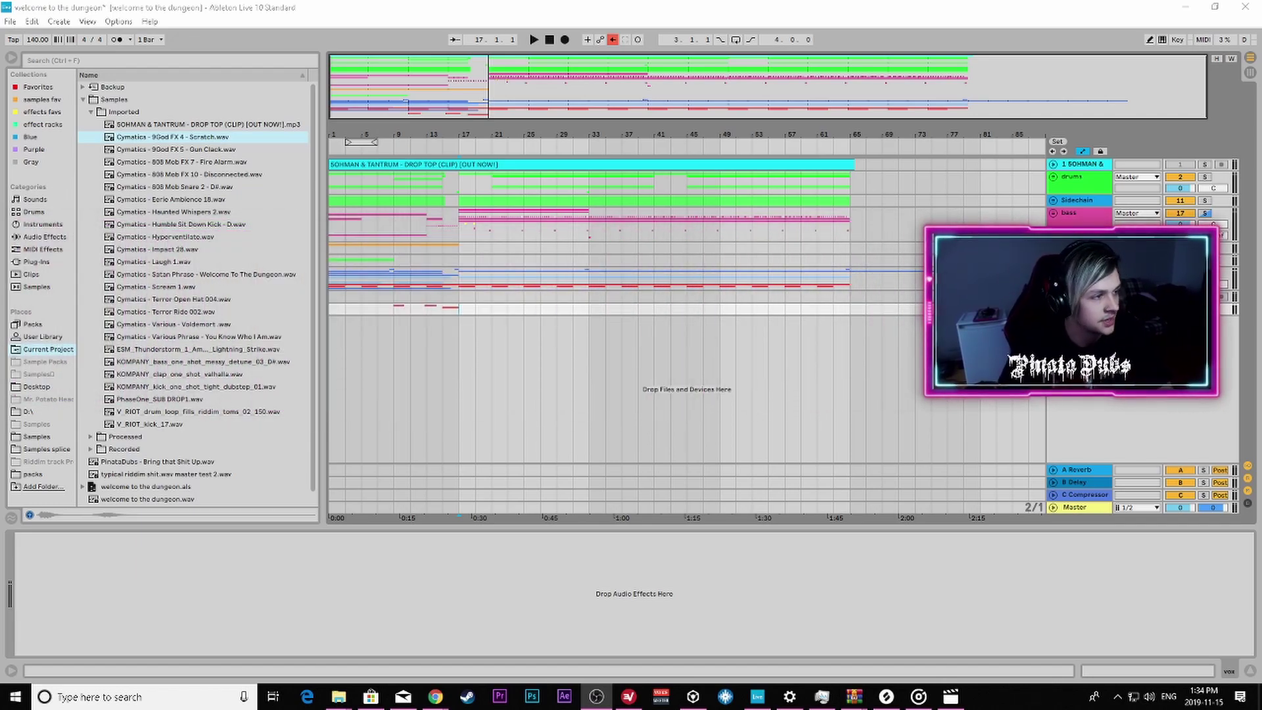
# Step: Add the Yo Man! Chorus preset to the empty device chain in the welcome to the dungeon project
pyautogui.click(45, 237)
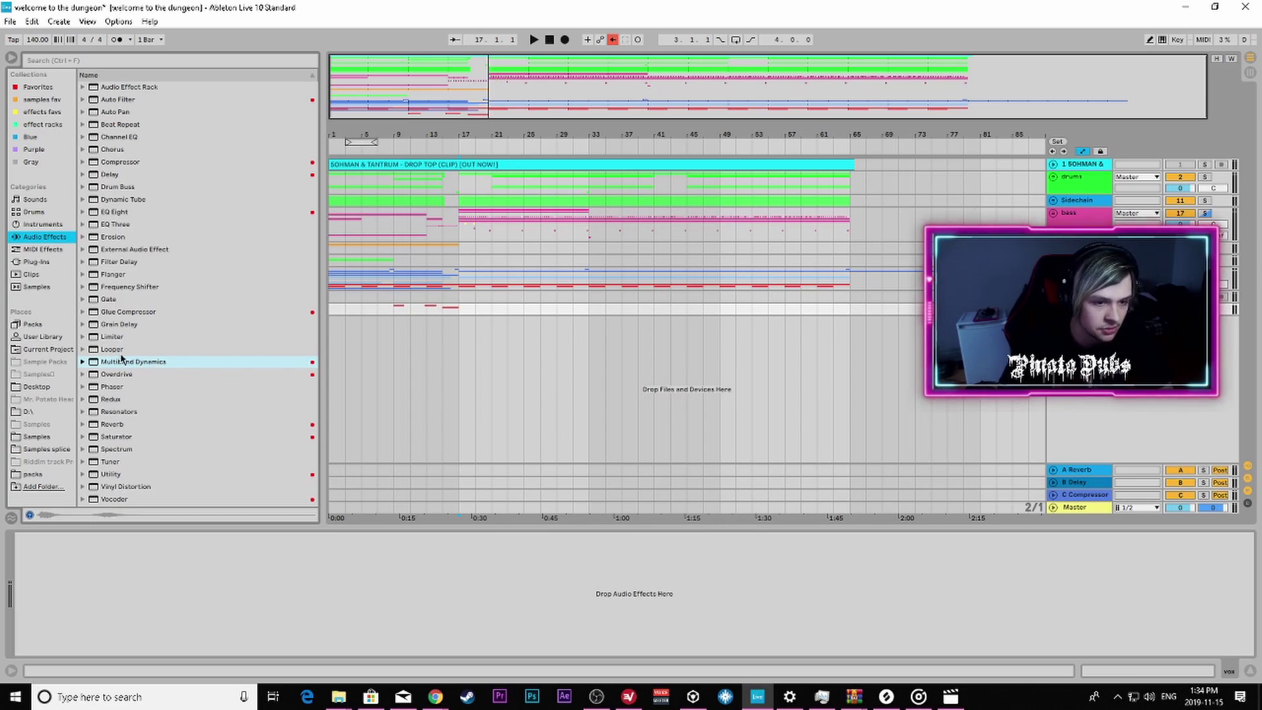
pyautogui.click(83, 150)
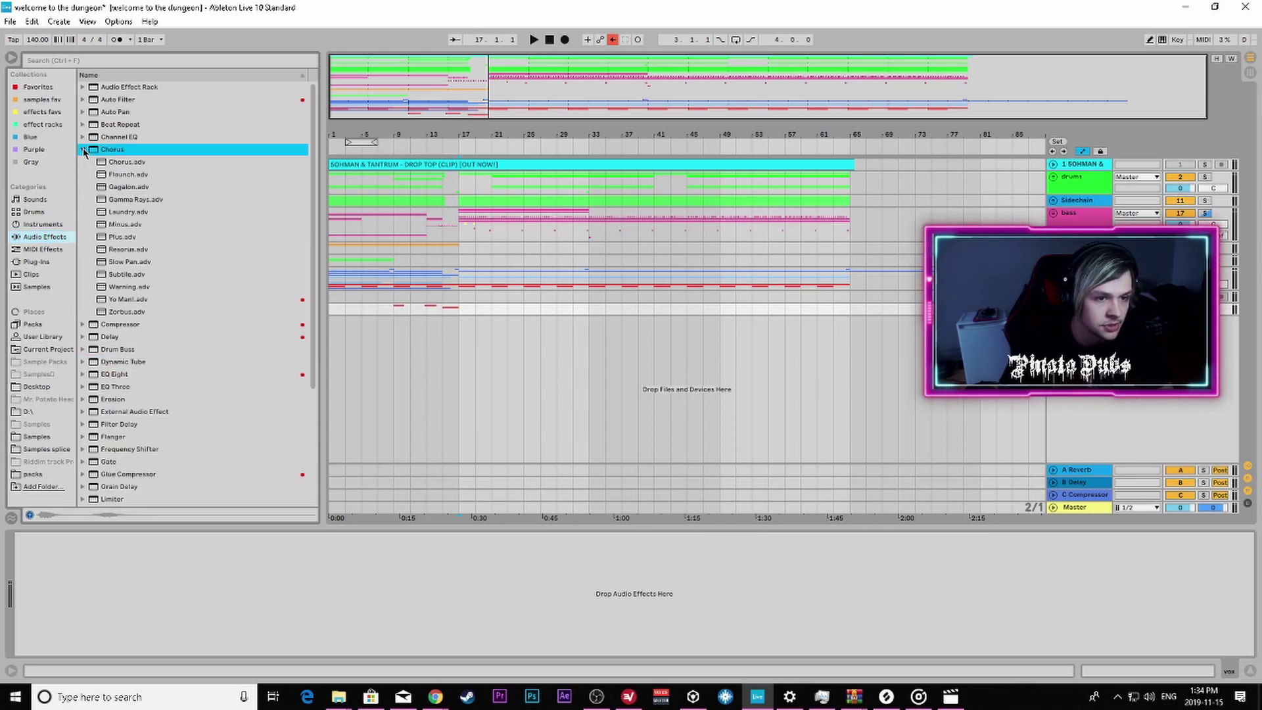
pyautogui.click(148, 301)
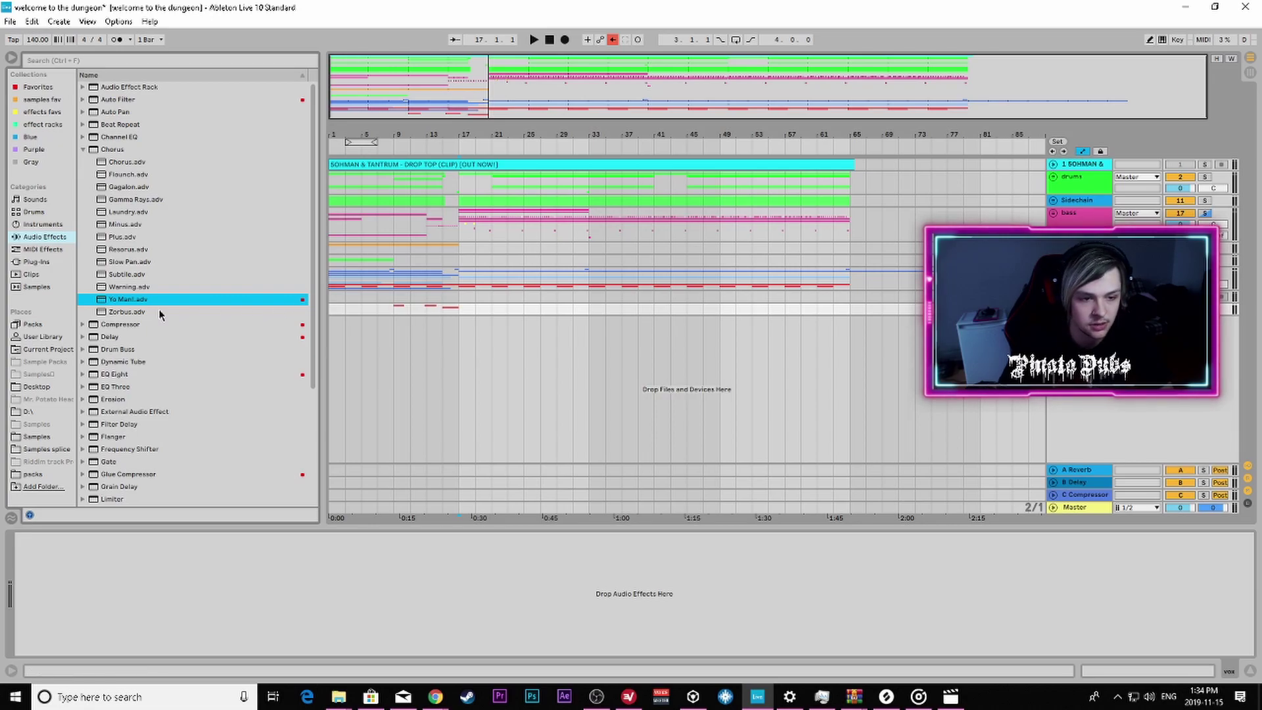
pyautogui.moveTo(147, 305); pyautogui.dragTo(384, 614)
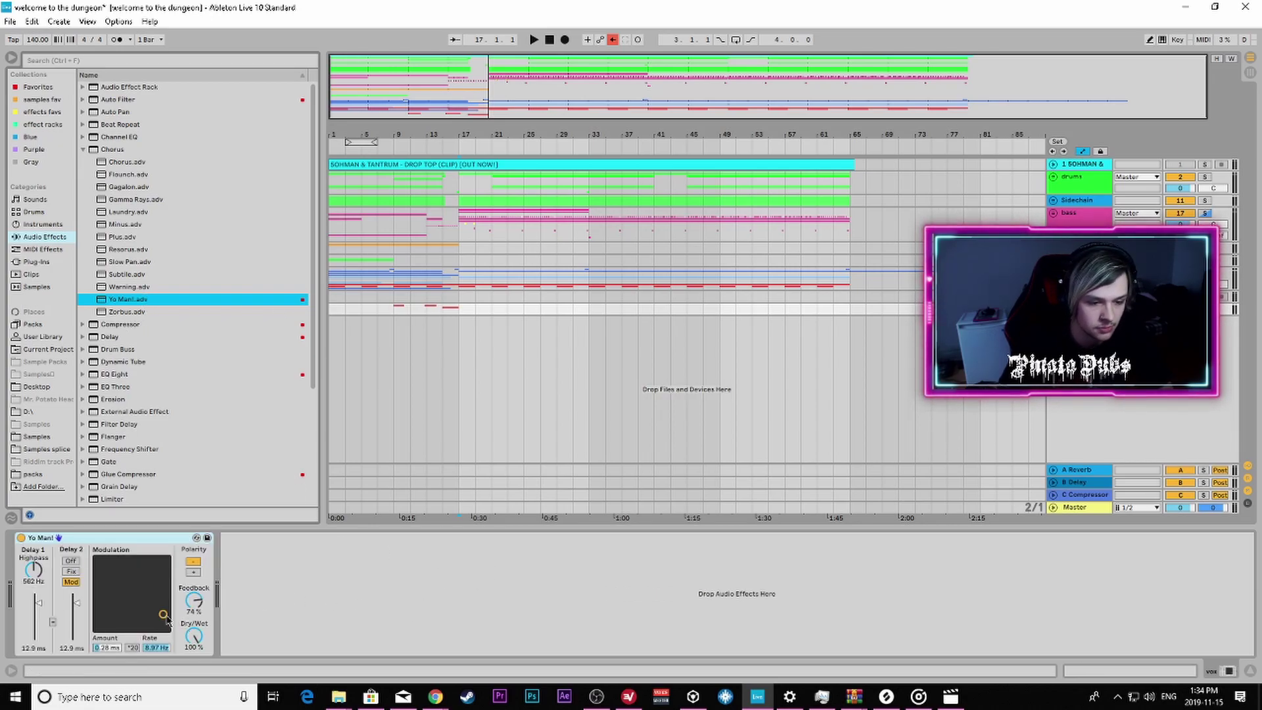
# Step: Set the Yo Man! modulation amount to 0.00 ms, rate to 0.03 Hz, Dry/Wet to 50% and Feedback to about 40%
pyautogui.moveTo(162, 614); pyautogui.dragTo(95, 629)
pyautogui.moveTo(194, 610); pyautogui.dragTo(201, 651)
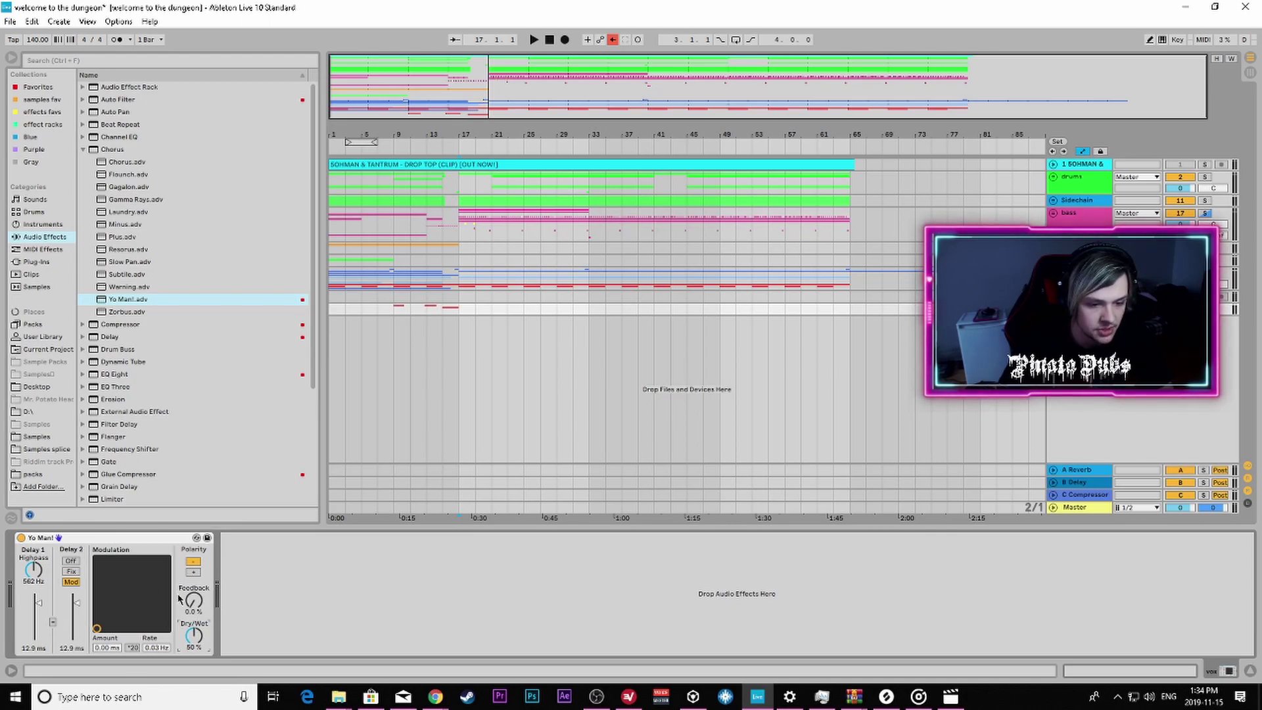
pyautogui.moveTo(193, 610); pyautogui.dragTo(193, 597)
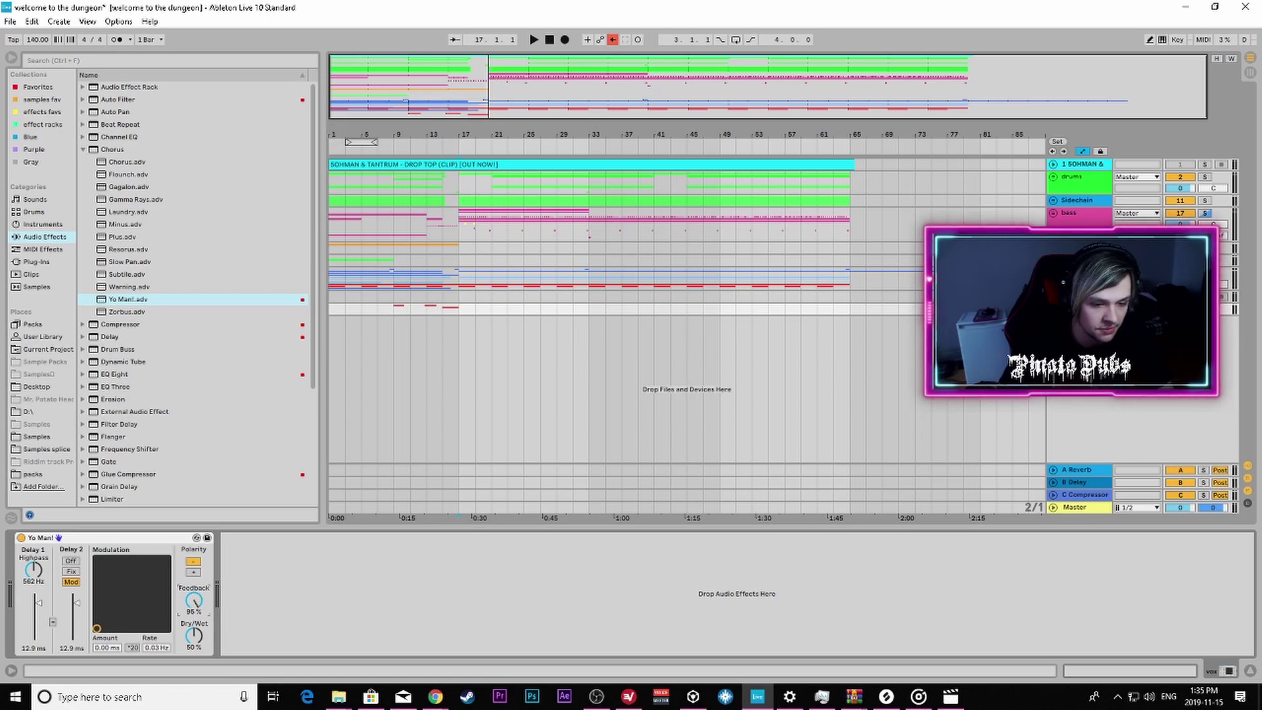
pyautogui.moveTo(194, 604); pyautogui.dragTo(193, 600)
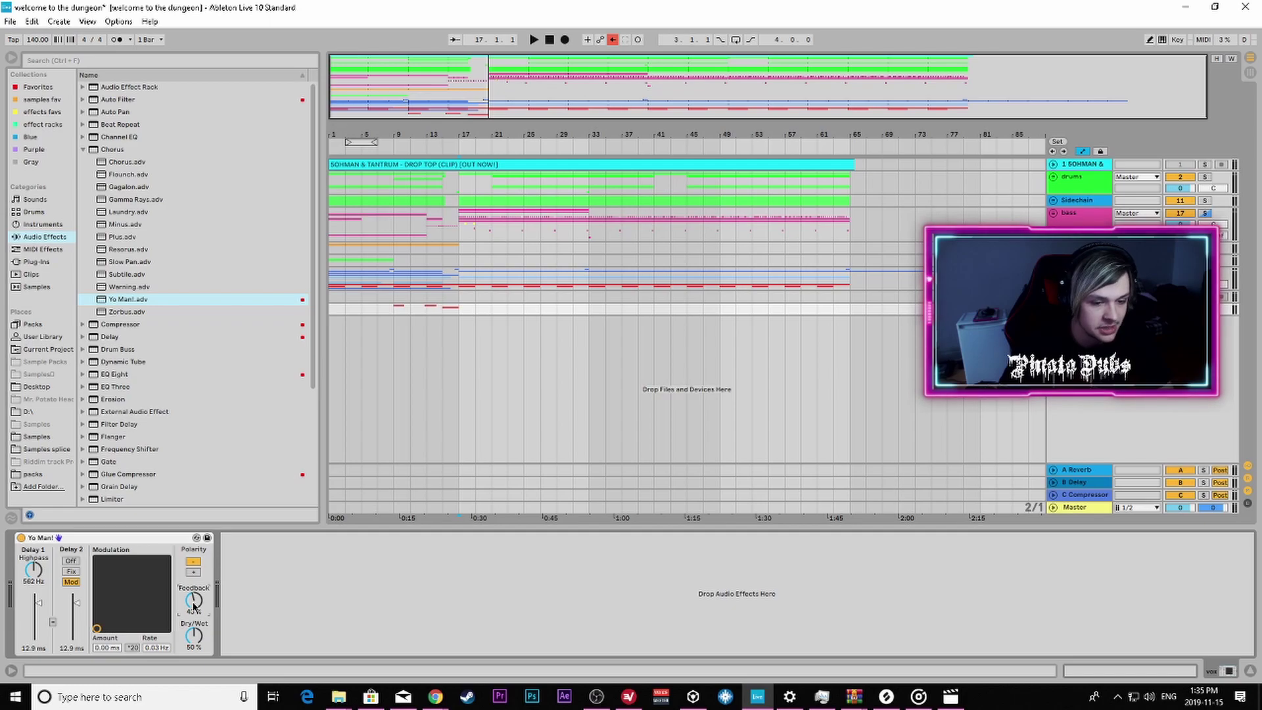
pyautogui.rightClick(165, 538)
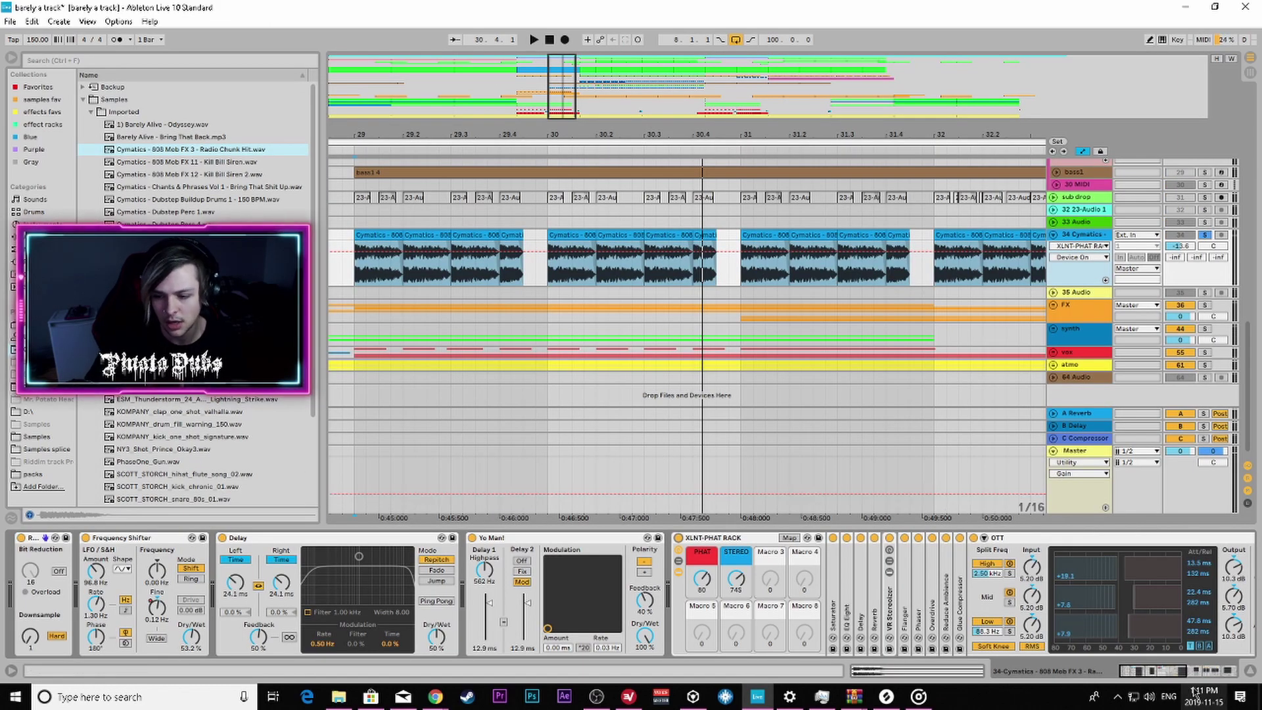
# Step: Examine the XLNT-PHAT RACK and the devices inside it on the 34 Cymatics track of the barely a track project
pyautogui.moveTo(1203, 670)
pyautogui.mouseDown()
pyautogui.moveTo(1232, 669)
pyautogui.moveTo(1181, 672)
pyautogui.mouseUp()
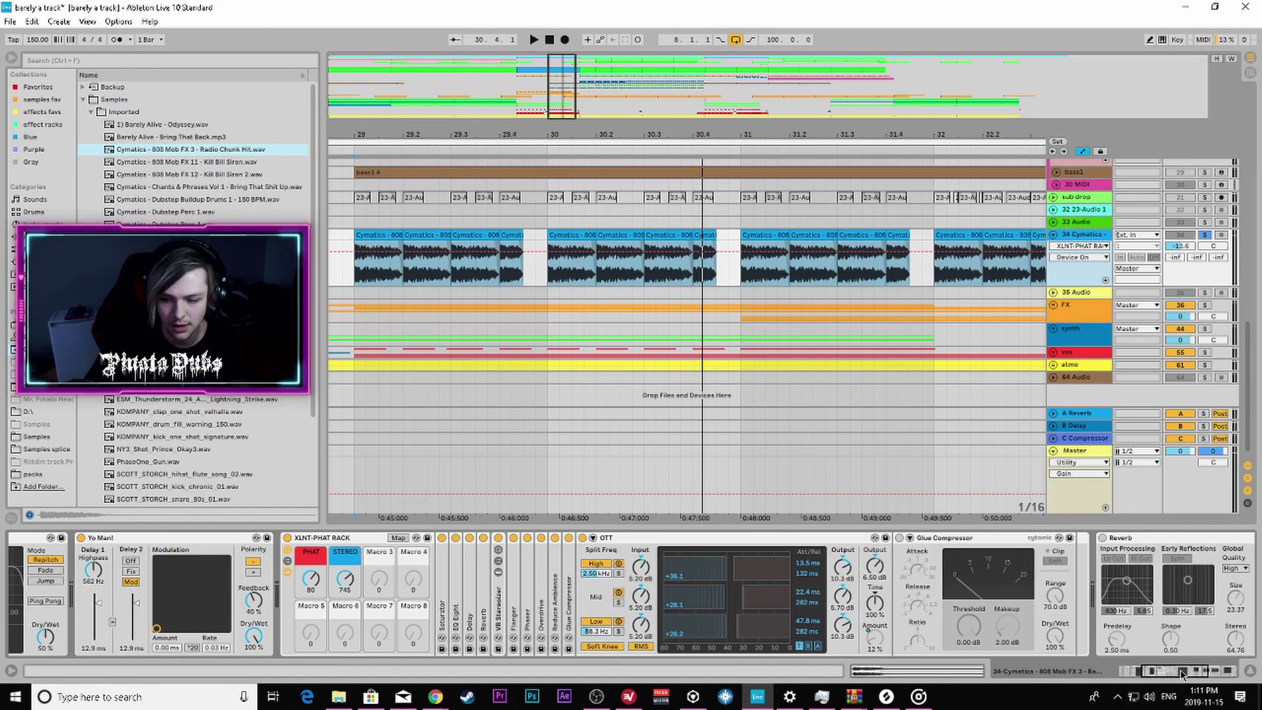
pyautogui.click(340, 539)
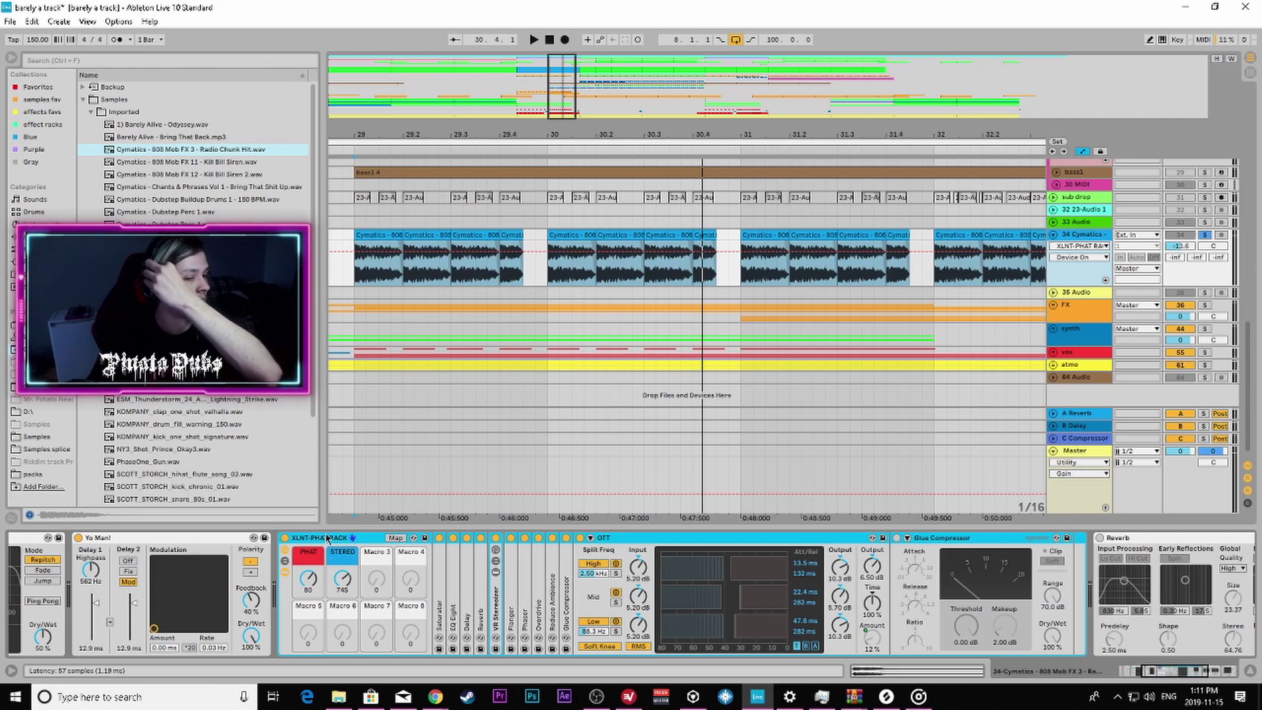
pyautogui.click(364, 507)
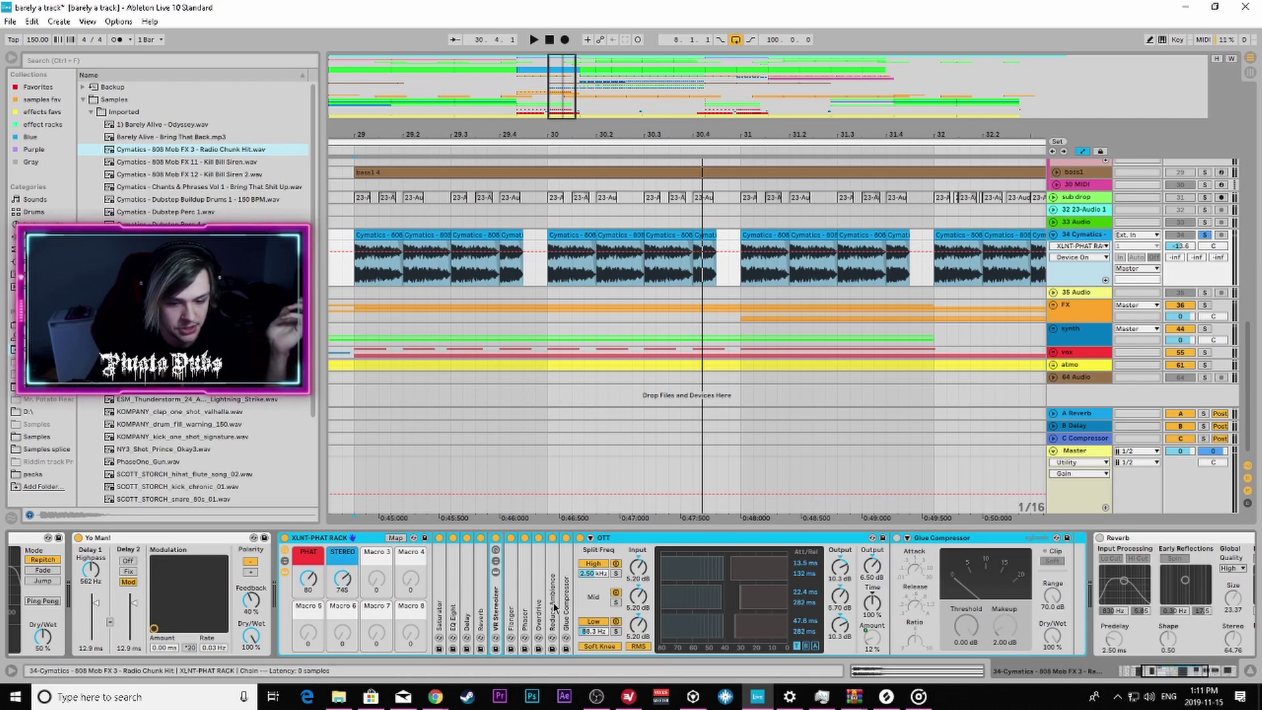
pyautogui.moveTo(1164, 674)
pyautogui.mouseDown()
pyautogui.moveTo(1140, 672)
pyautogui.moveTo(1176, 670)
pyautogui.mouseUp()
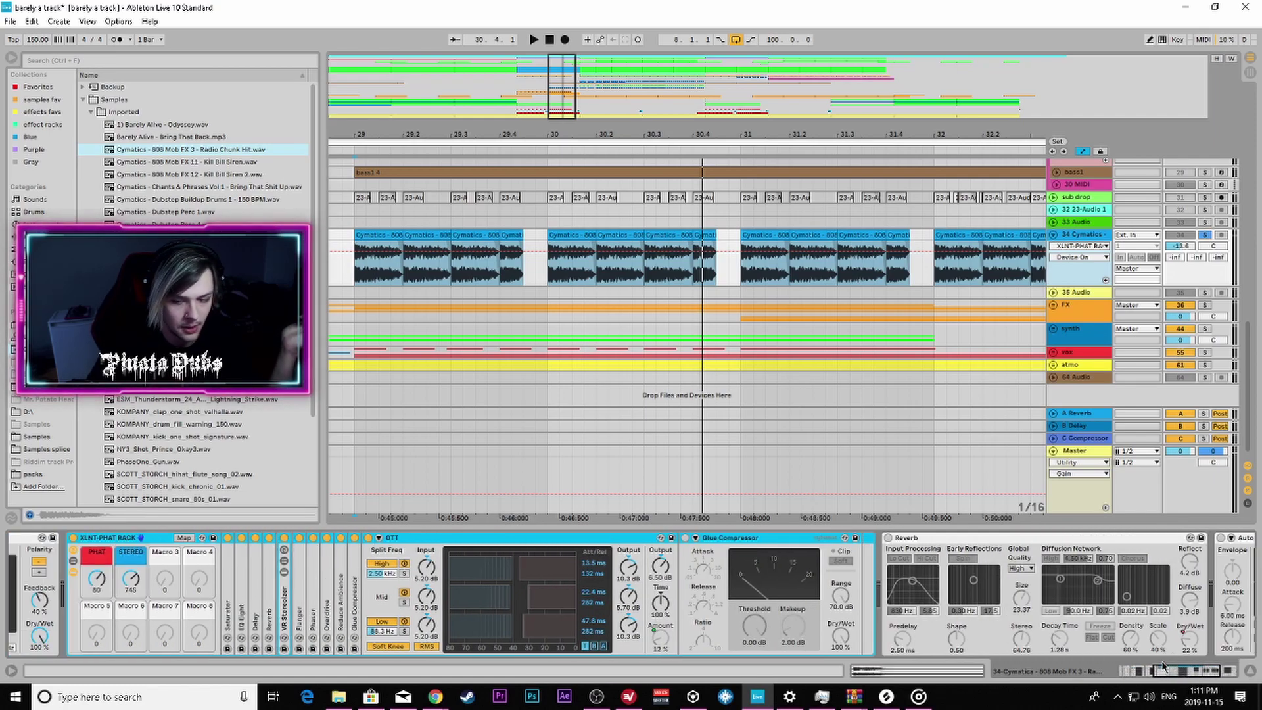
pyautogui.moveTo(1190, 668); pyautogui.dragTo(1164, 671)
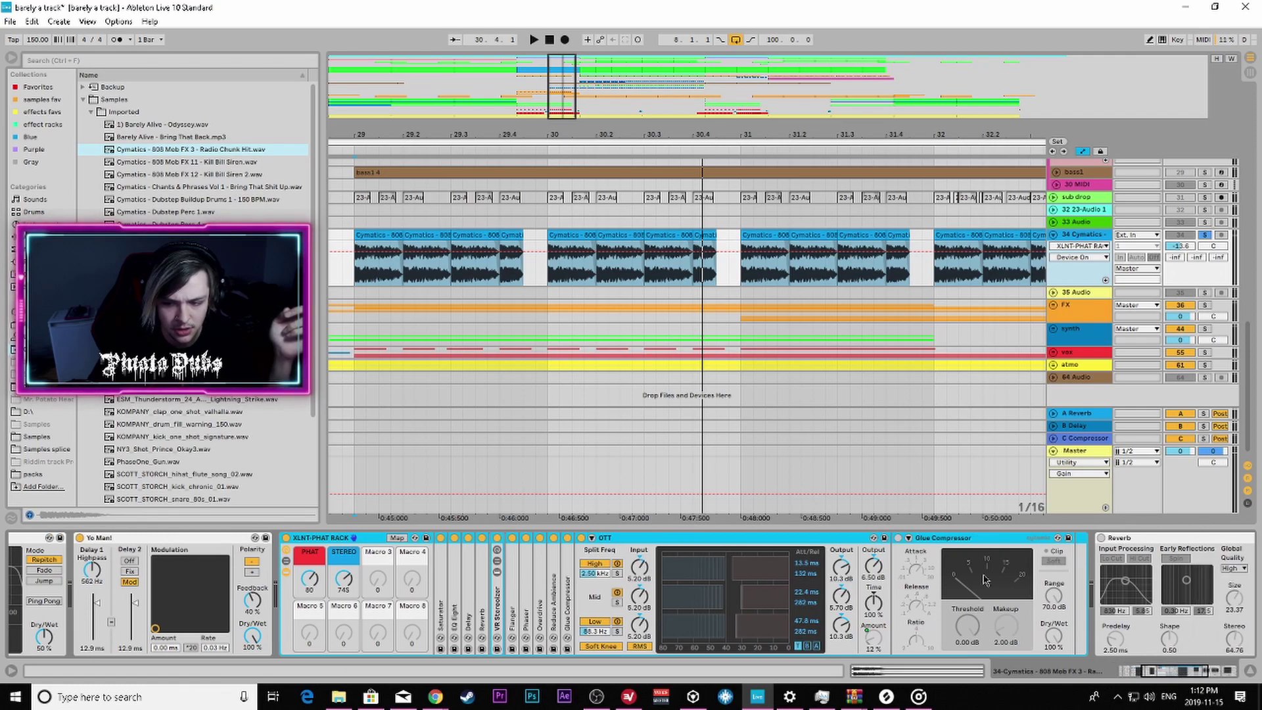
# Step: Activate the Glue Compressor at the end of the XLNT-PHAT RACK, play the track, and fold the device
pyautogui.click(899, 538)
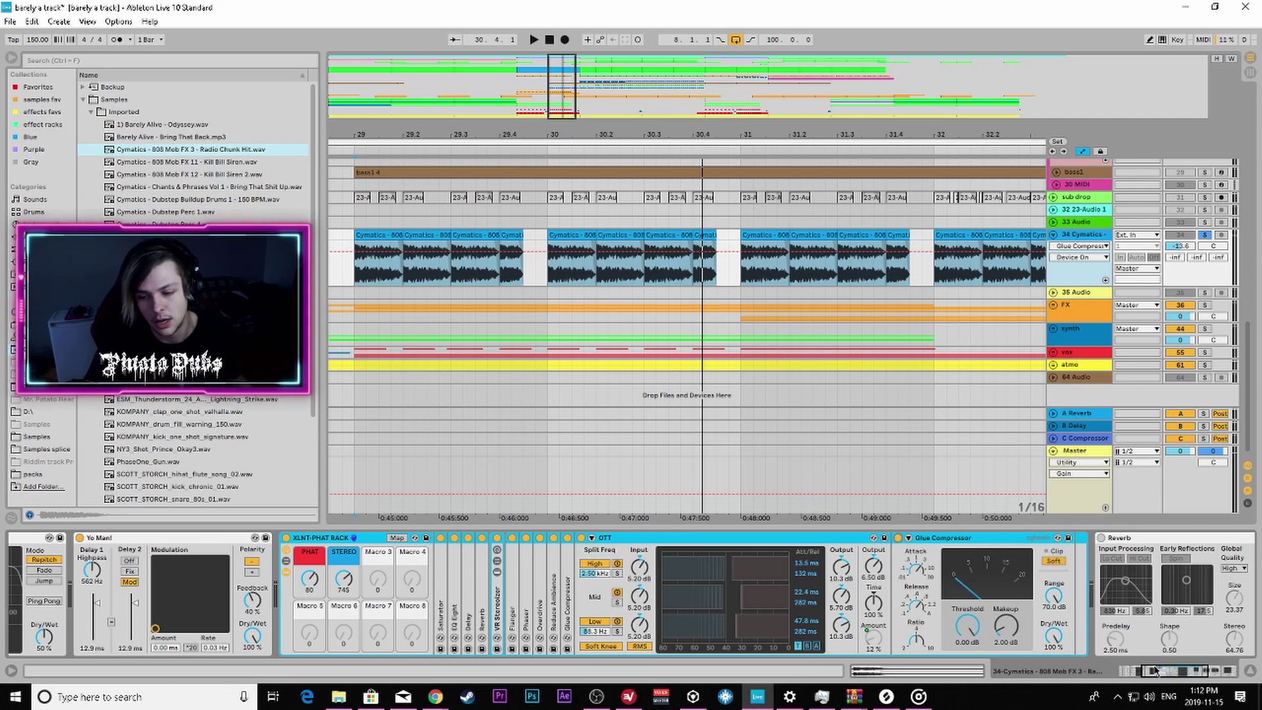
pyautogui.moveTo(1157, 671); pyautogui.dragTo(1188, 671)
pyautogui.press('space')
pyautogui.press('space')
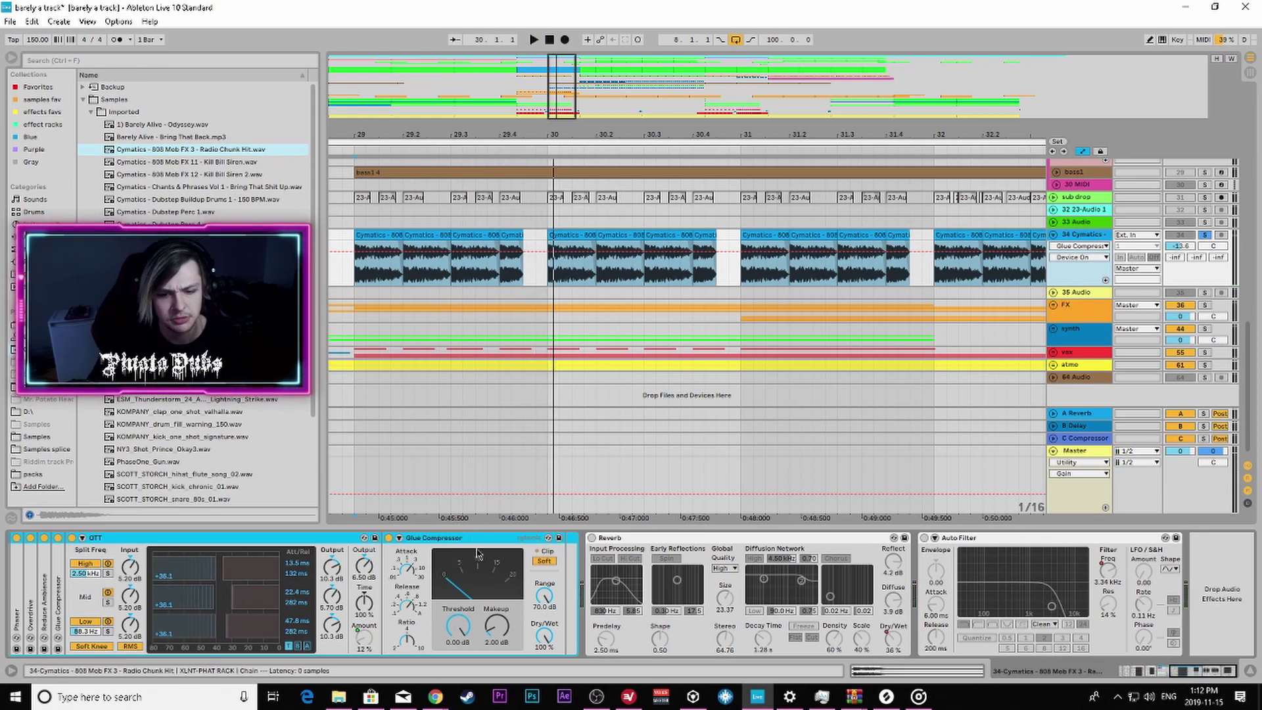
pyautogui.doubleClick(443, 541)
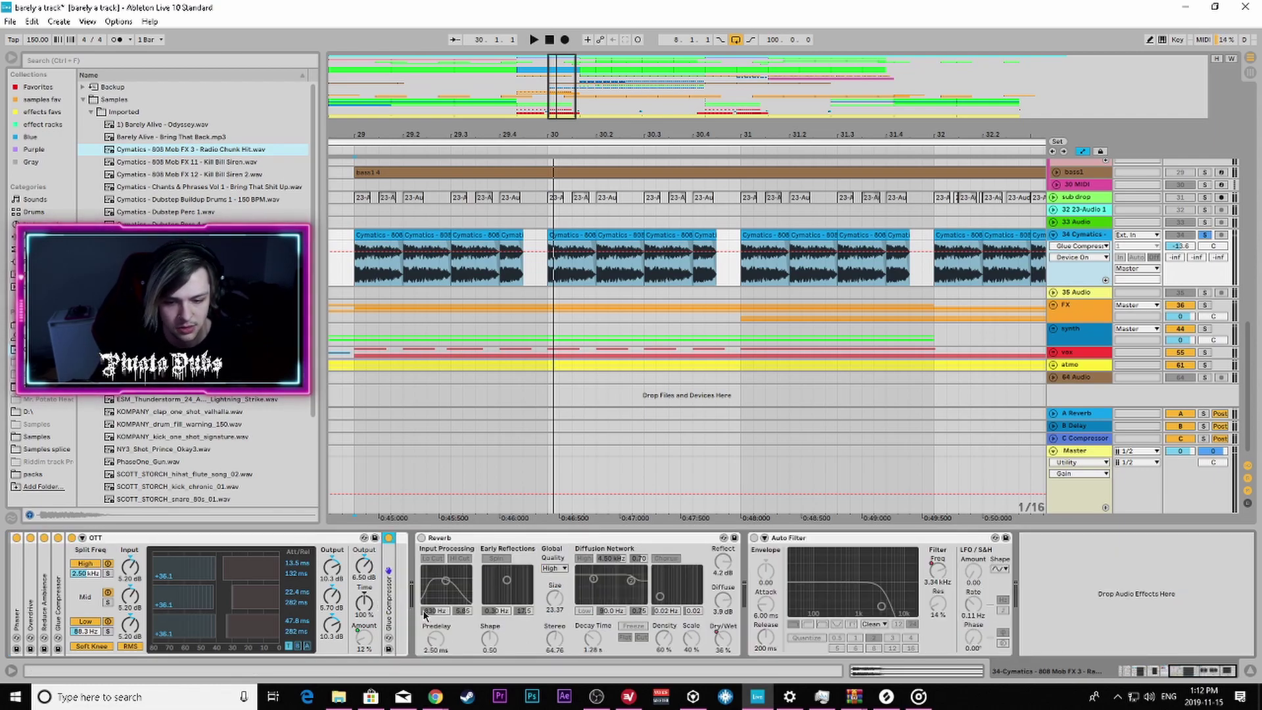
# Step: Activate the Reverb on the 34 Cymatics track and display its Dry/Wet automation from bar 29
pyautogui.click(421, 538)
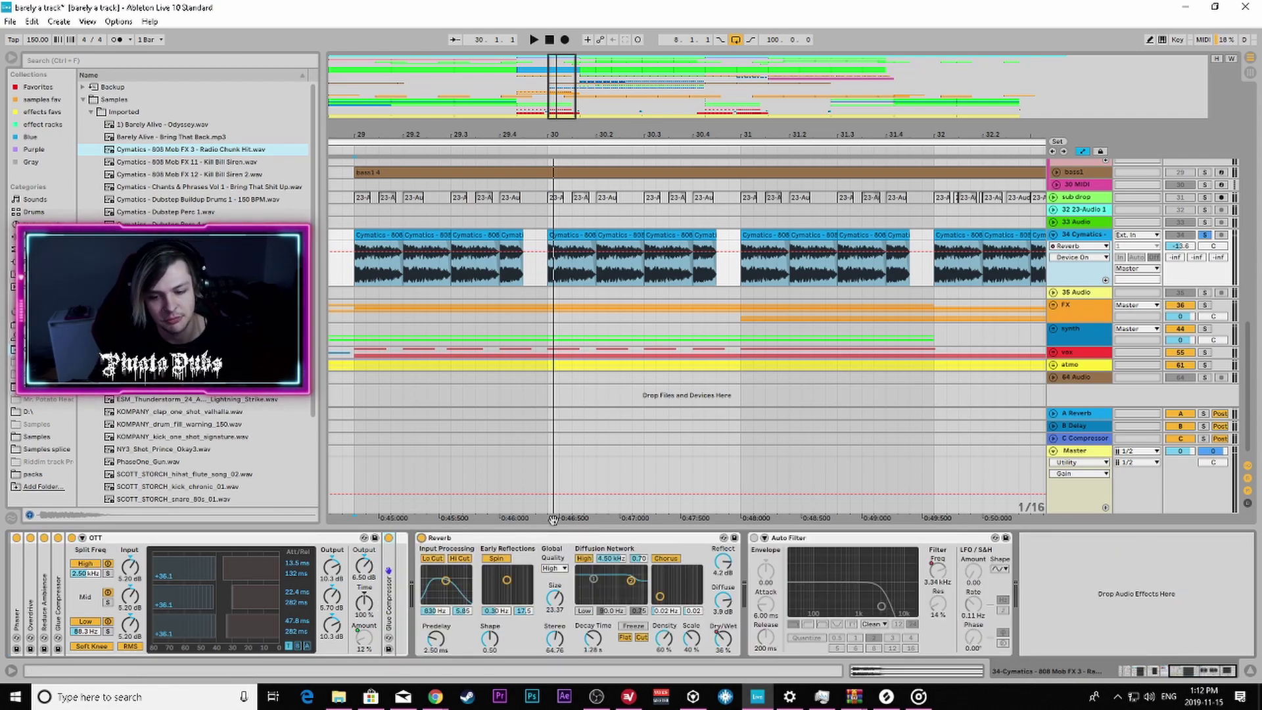
pyautogui.moveTo(1203, 684); pyautogui.dragTo(1127, 672)
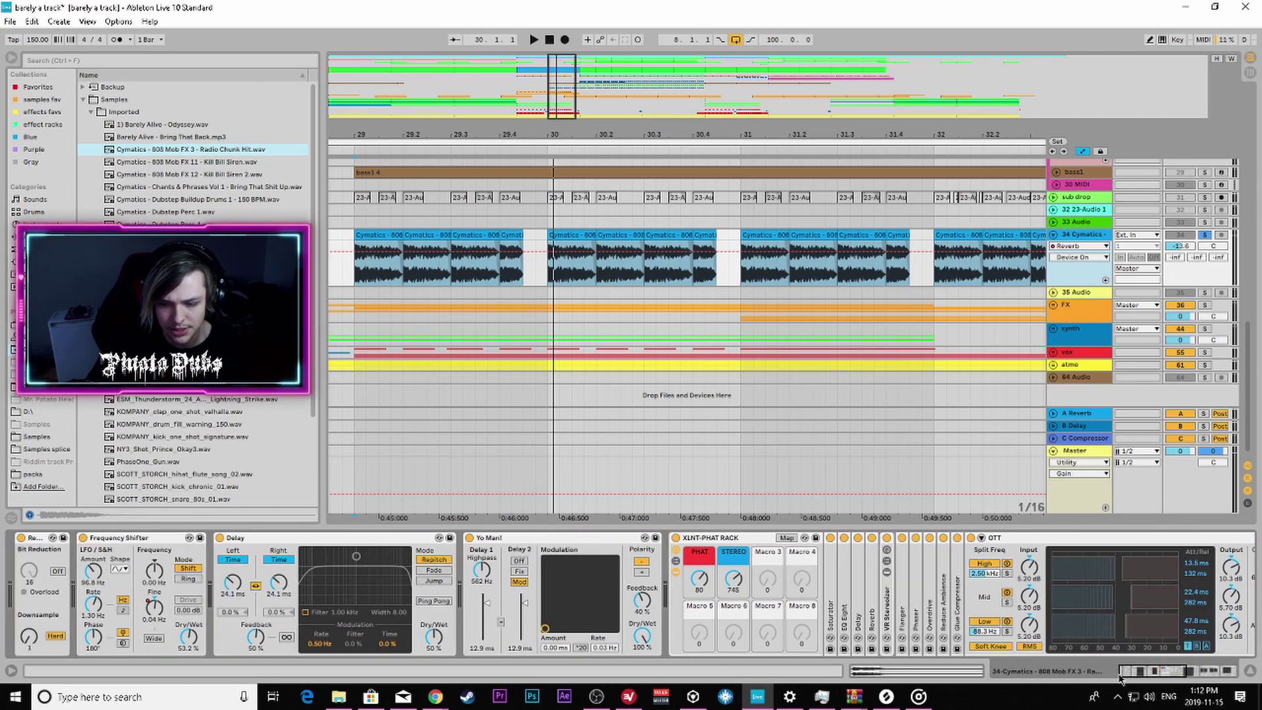
pyautogui.click(358, 274)
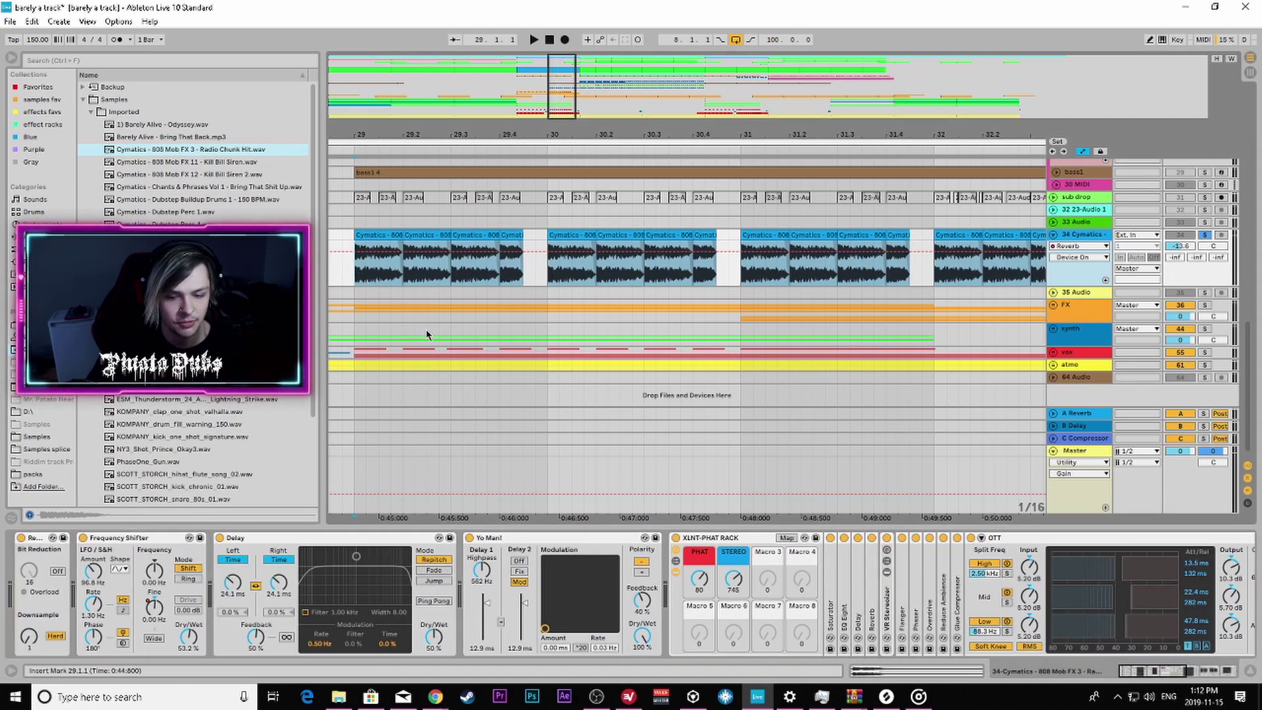
pyautogui.click(1161, 680)
pyautogui.click(727, 642)
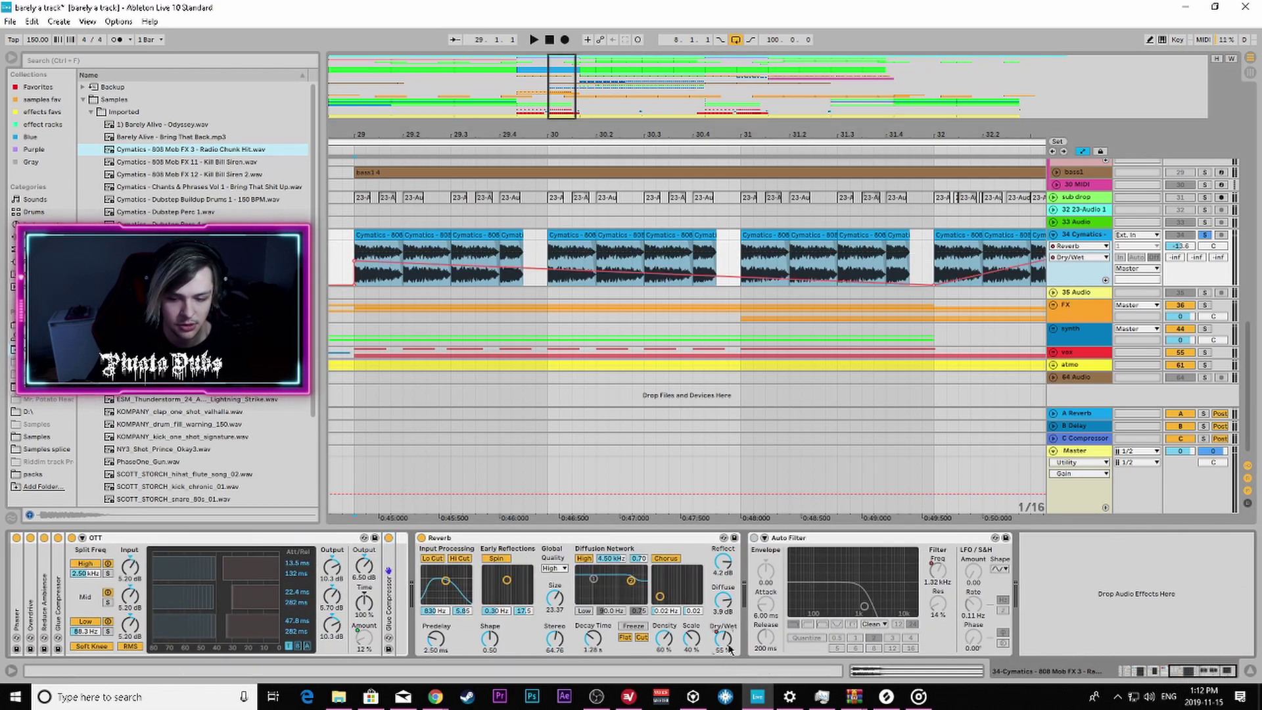
# Step: View the Reverb's Dry/Wet automation across bars 29 to 38 and deactivate the Reverb
pyautogui.moveTo(568, 106); pyautogui.dragTo(598, 73)
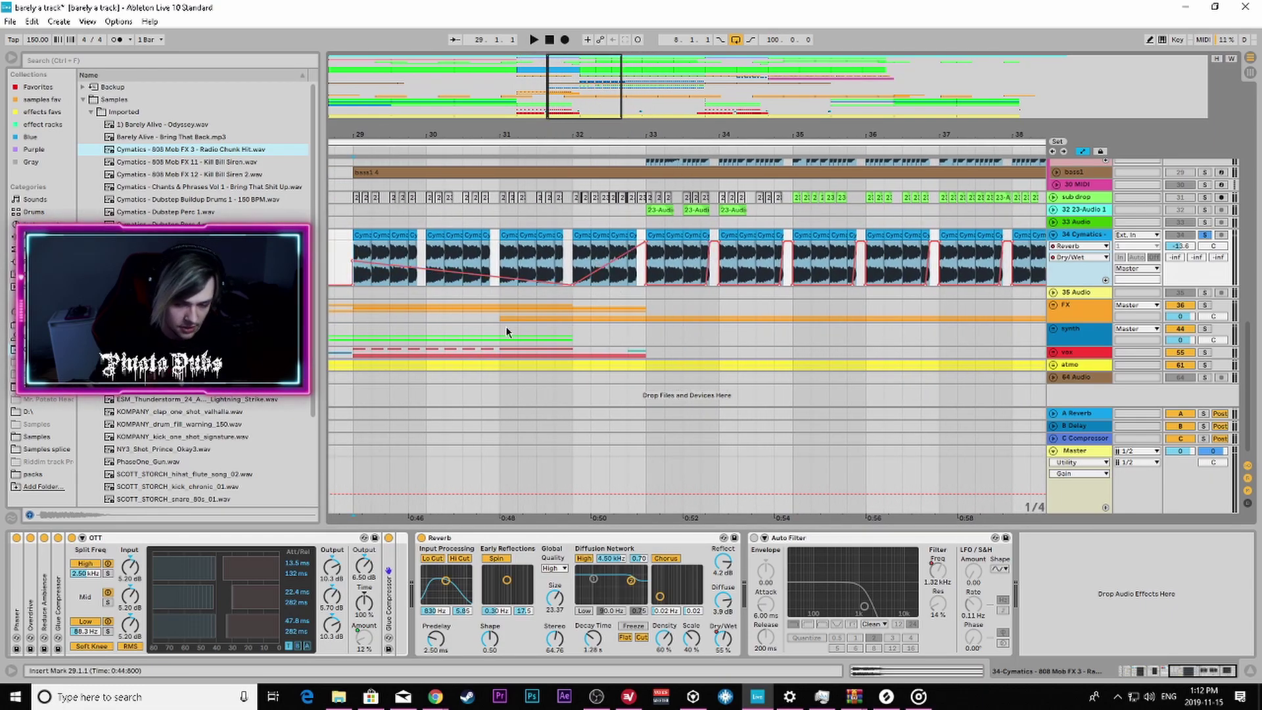
pyautogui.click(421, 538)
pyautogui.moveTo(577, 100)
pyautogui.mouseDown()
pyautogui.moveTo(567, 140)
pyautogui.moveTo(558, 93)
pyautogui.mouseUp()
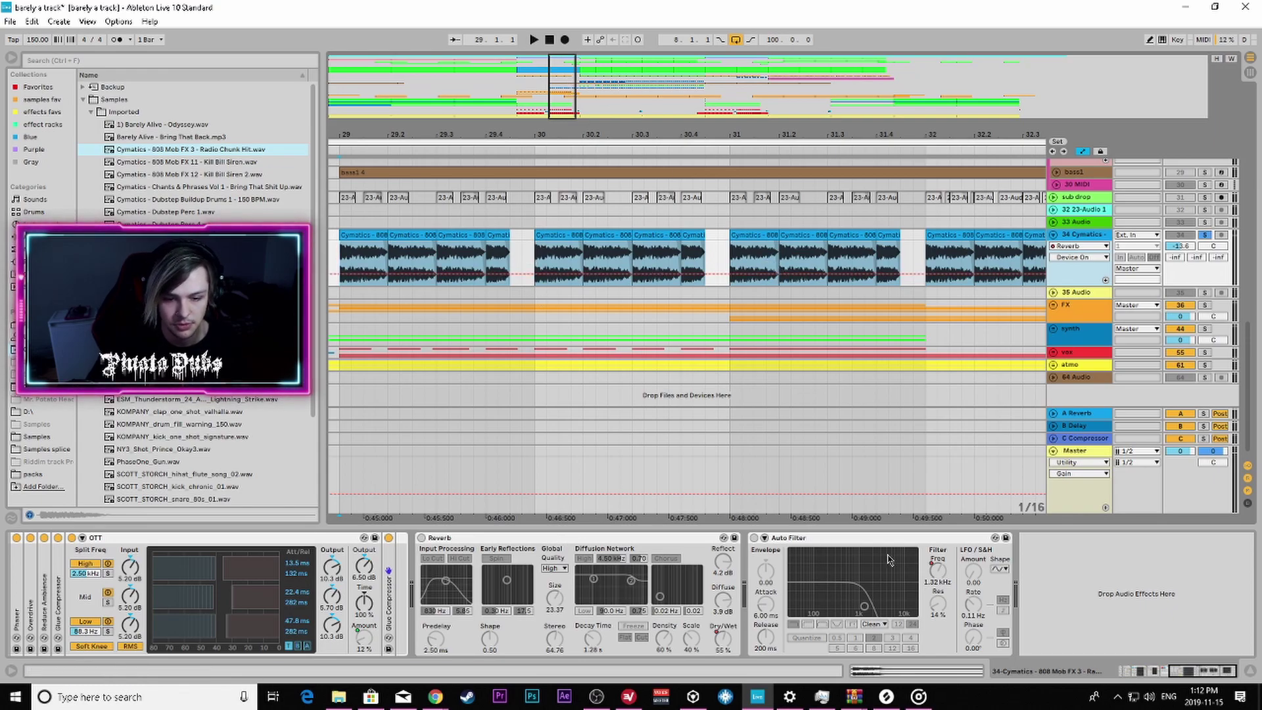
# Step: Activate the Reverb and the Auto Filter at the end of the 34 Cymatics track's device chain
pyautogui.click(422, 538)
pyautogui.click(754, 539)
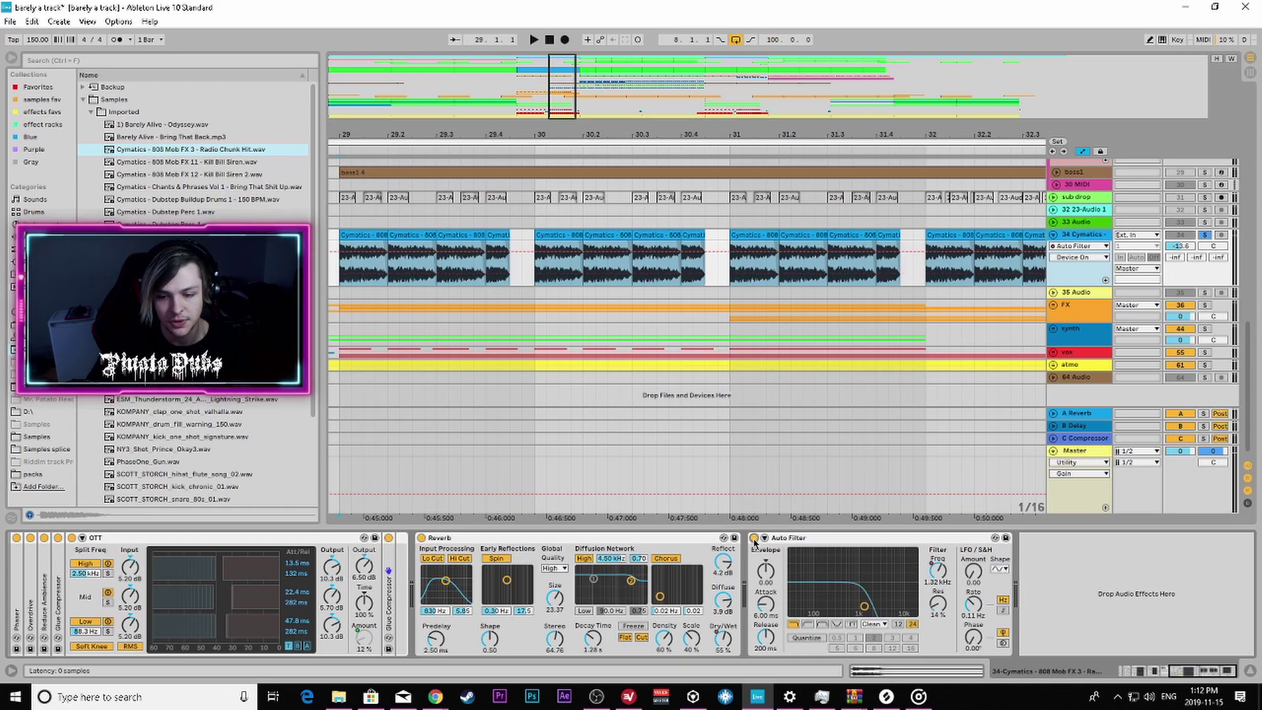
pyautogui.moveTo(562, 106); pyautogui.dragTo(383, 248)
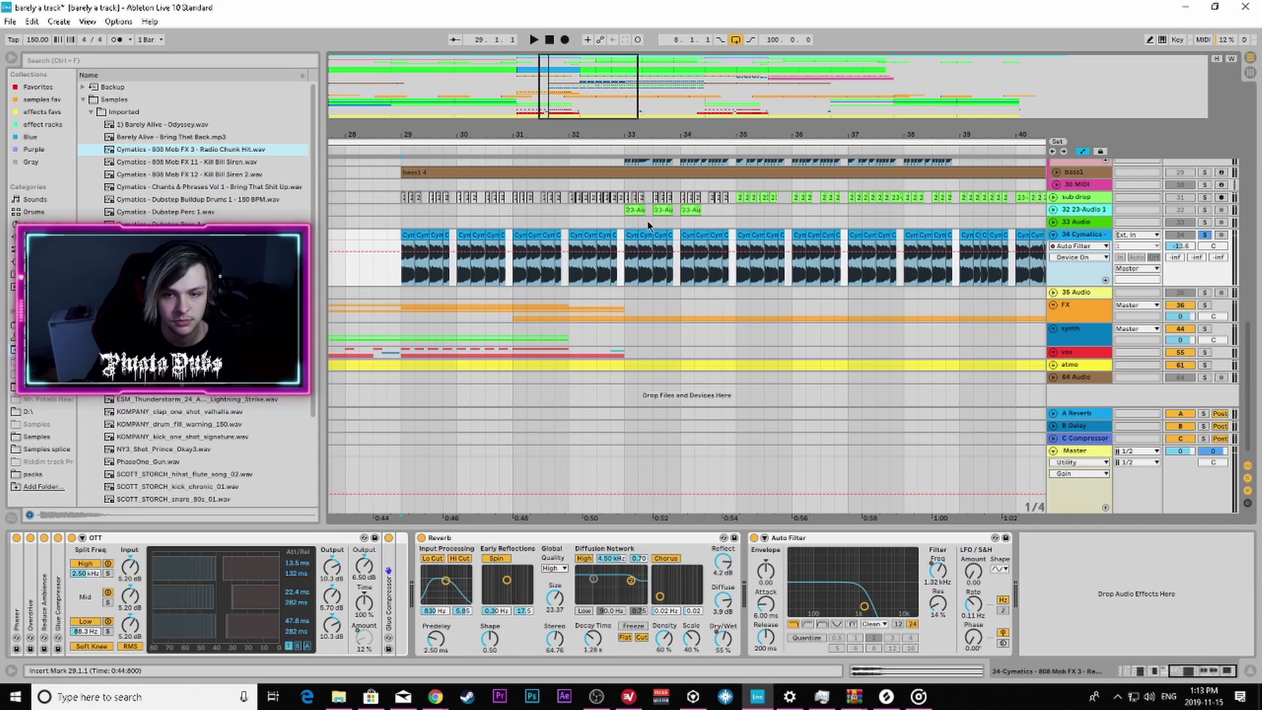
# Step: Deactivate the clips from bar 33 to bar 49 on the 34 Cymatics track
pyautogui.moveTo(572, 117); pyautogui.dragTo(690, 120)
pyautogui.moveTo(858, 263); pyautogui.dragTo(433, 239)
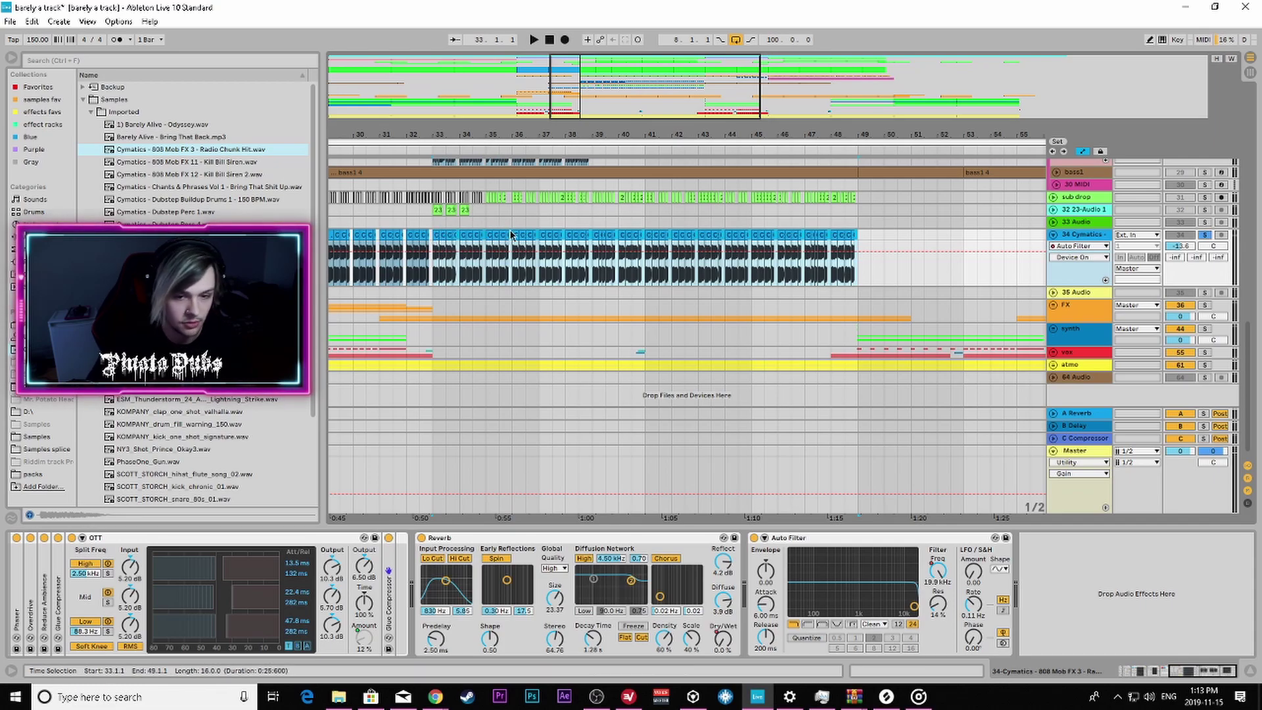
pyautogui.press('r')
pyautogui.moveTo(512, 134); pyautogui.dragTo(798, 214)
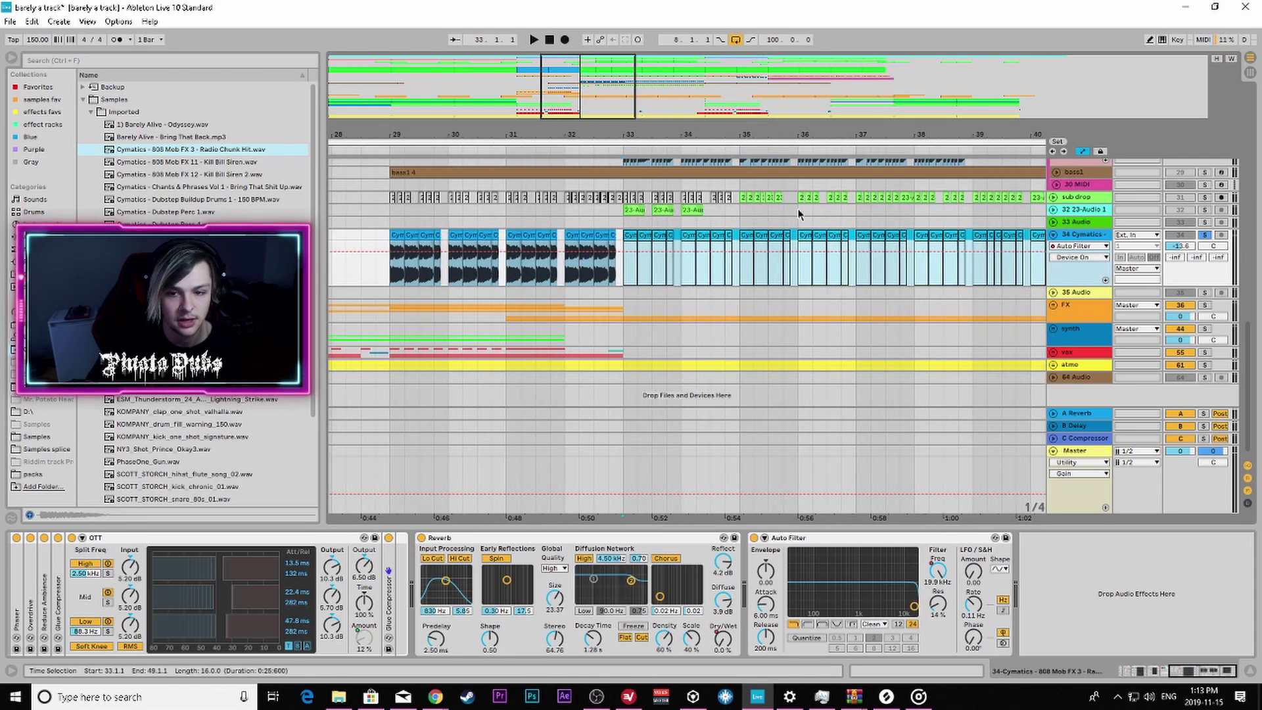
# Step: Solo the 27 Cymatics track and audition it from bar 33
pyautogui.moveTo(690, 130); pyautogui.dragTo(494, 71)
pyautogui.scroll(1, 893, 294)
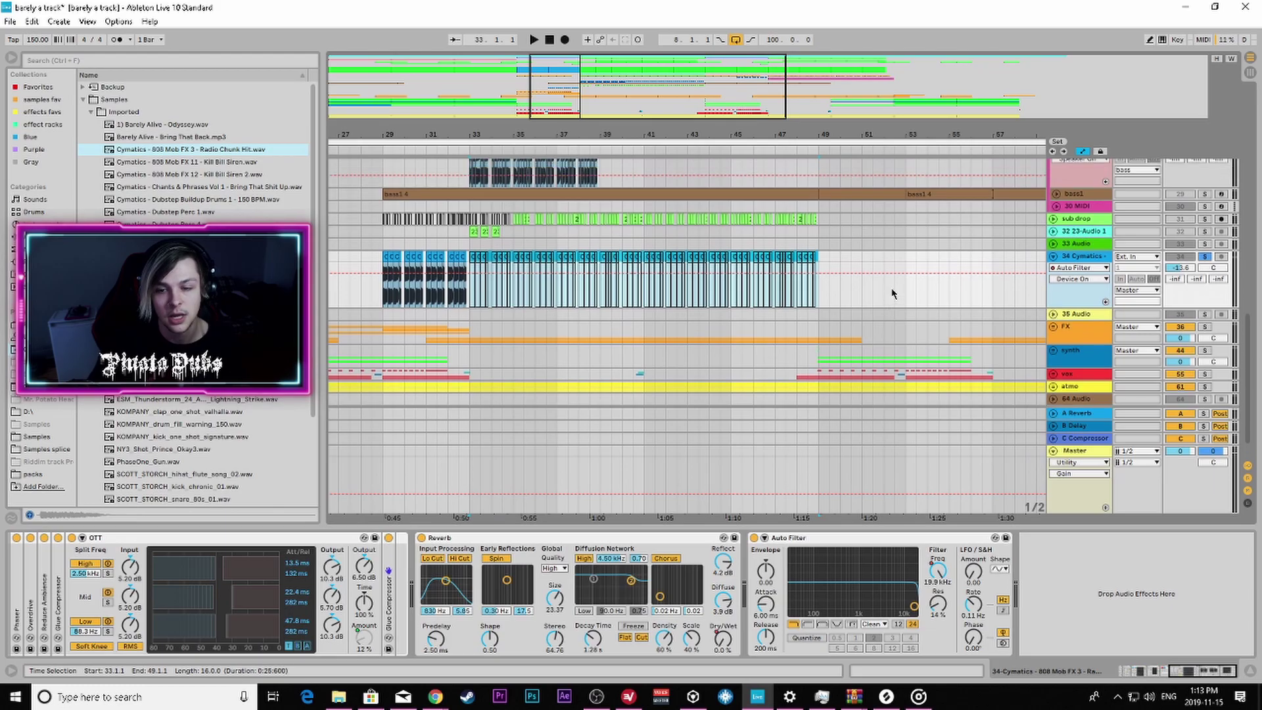
pyautogui.scroll(5, 881, 283)
pyautogui.scroll(-5, 842, 307)
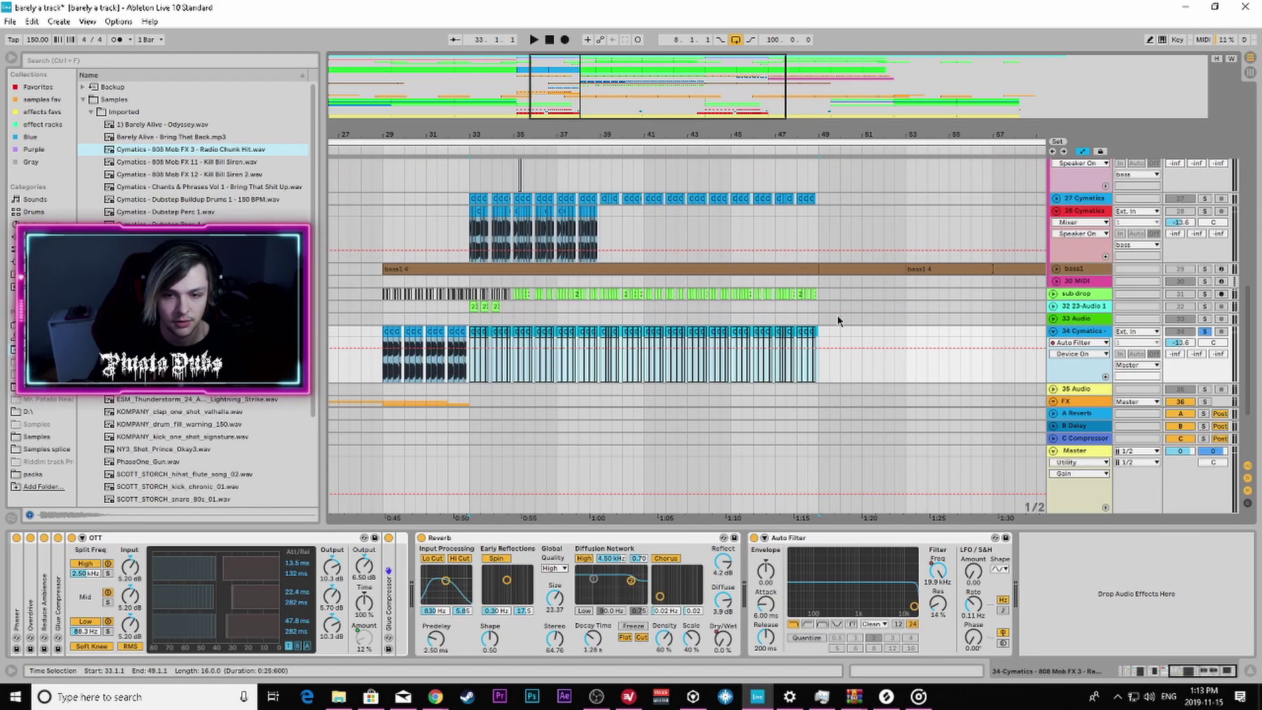
pyautogui.scroll(-1, 1058, 254)
pyautogui.click(1205, 195)
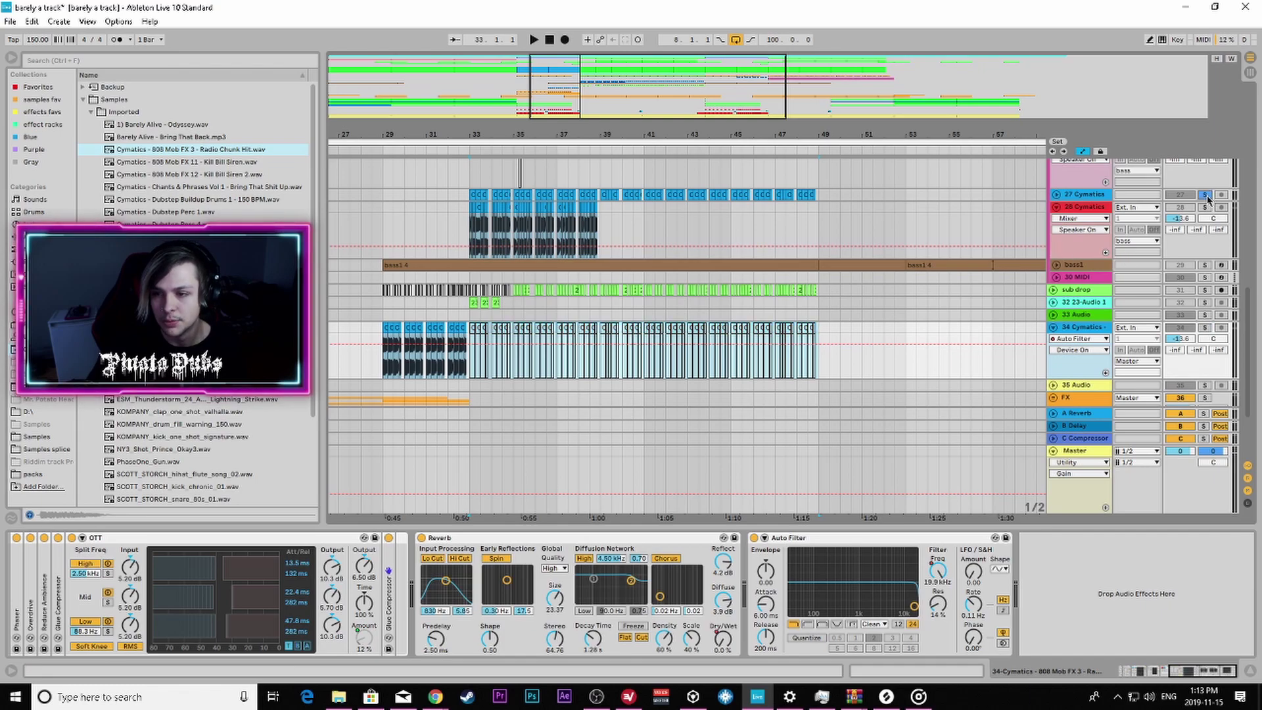
pyautogui.click(476, 180)
pyautogui.press('space')
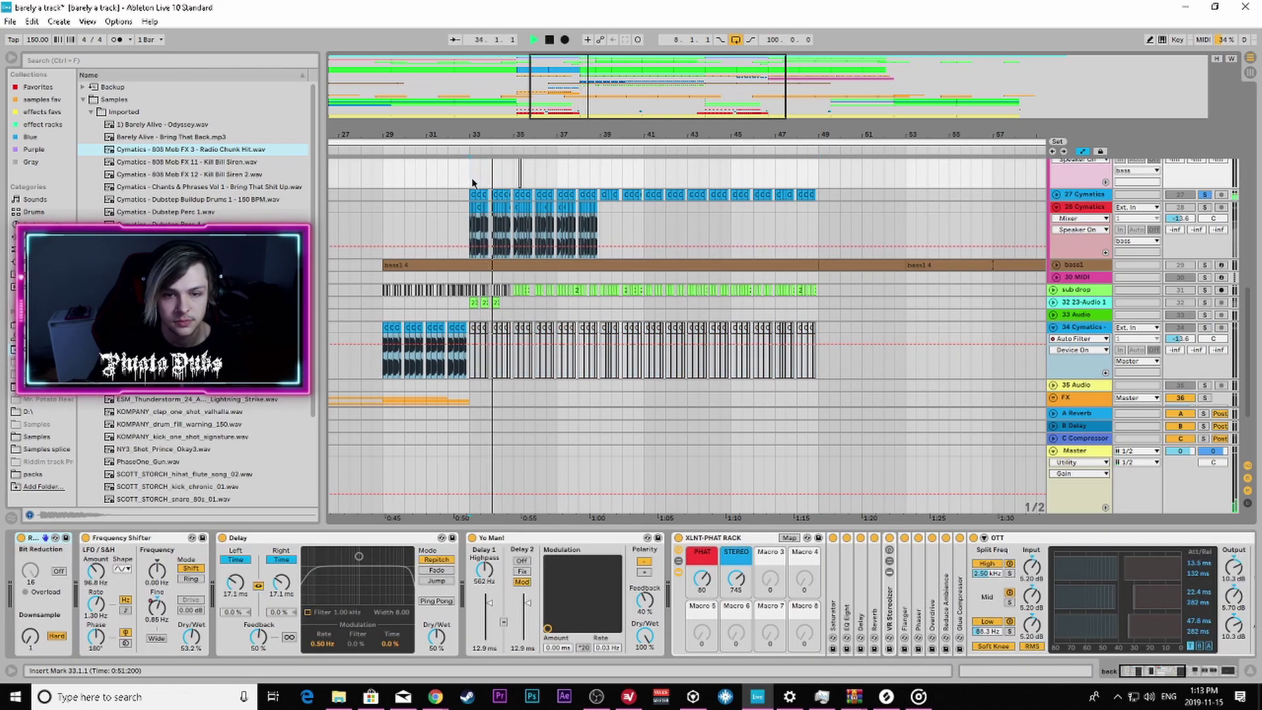
pyautogui.press('space')
# Step: Examine the devices on the 27 Cymatics track, select its Manipulator, and play the track again from bar 33
pyautogui.click(1085, 195)
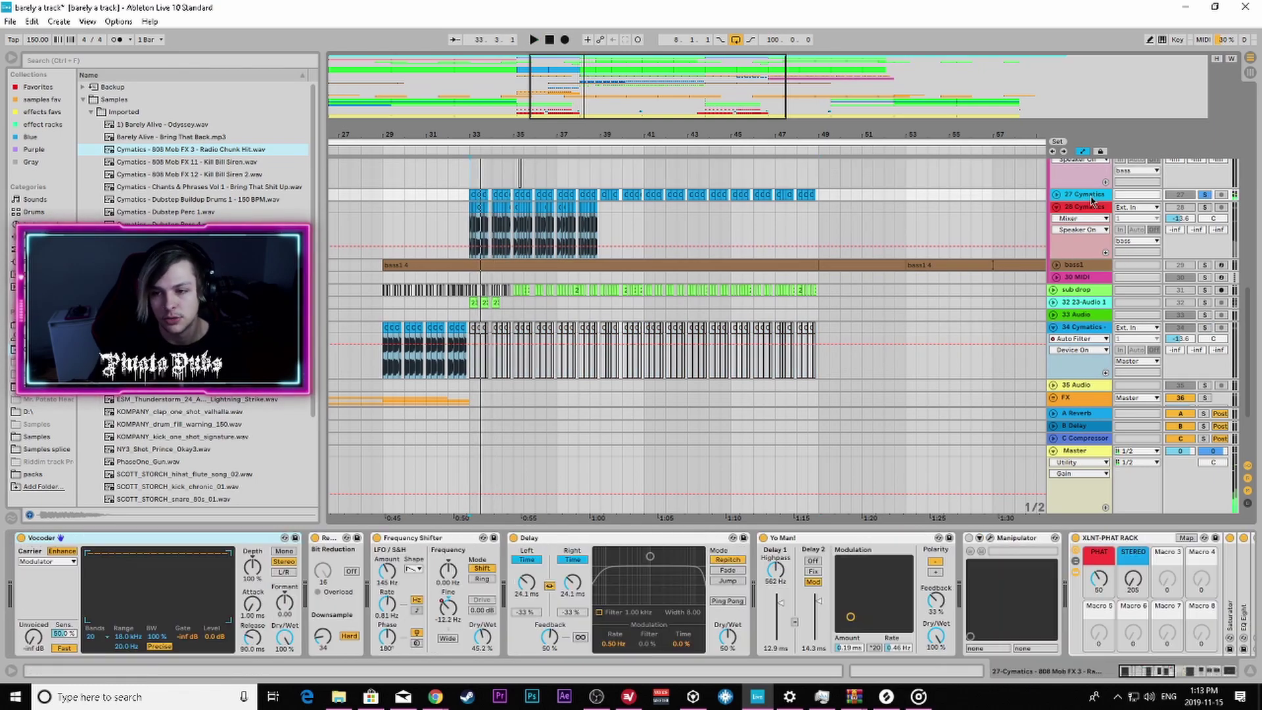
pyautogui.moveTo(1163, 672)
pyautogui.mouseDown()
pyautogui.moveTo(1233, 675)
pyautogui.moveTo(1161, 670)
pyautogui.mouseUp()
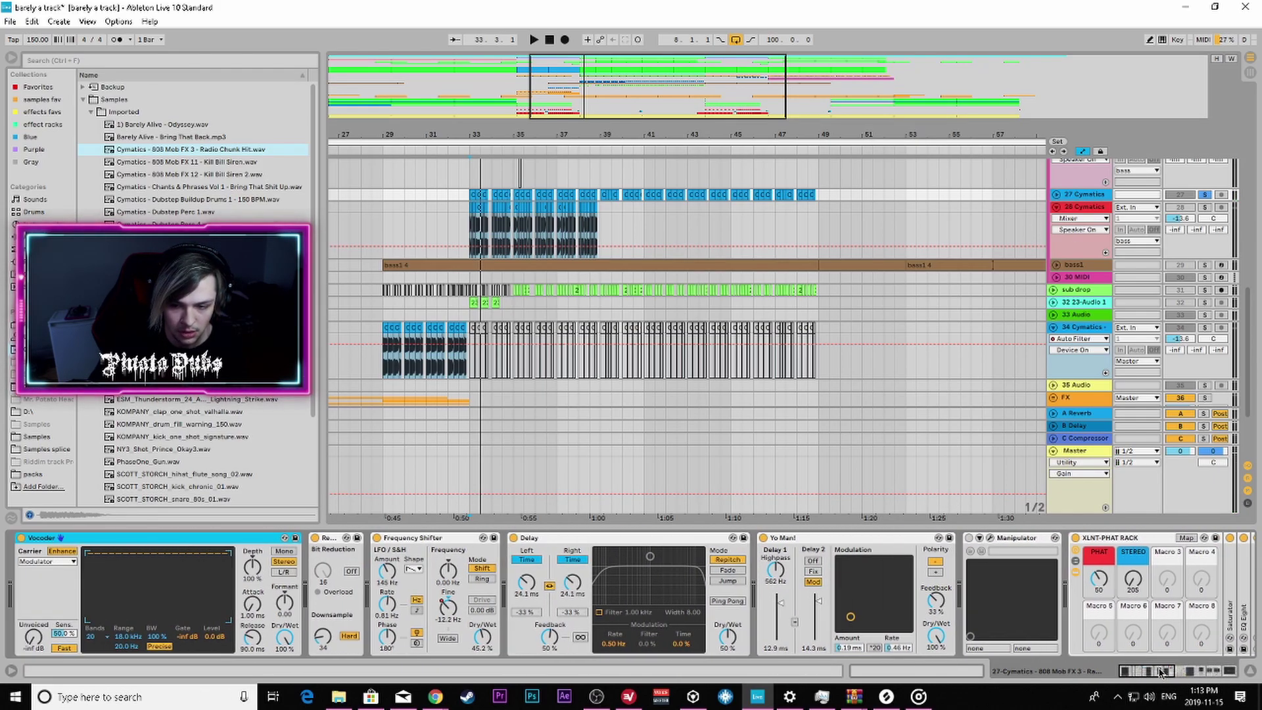
pyautogui.click(1026, 539)
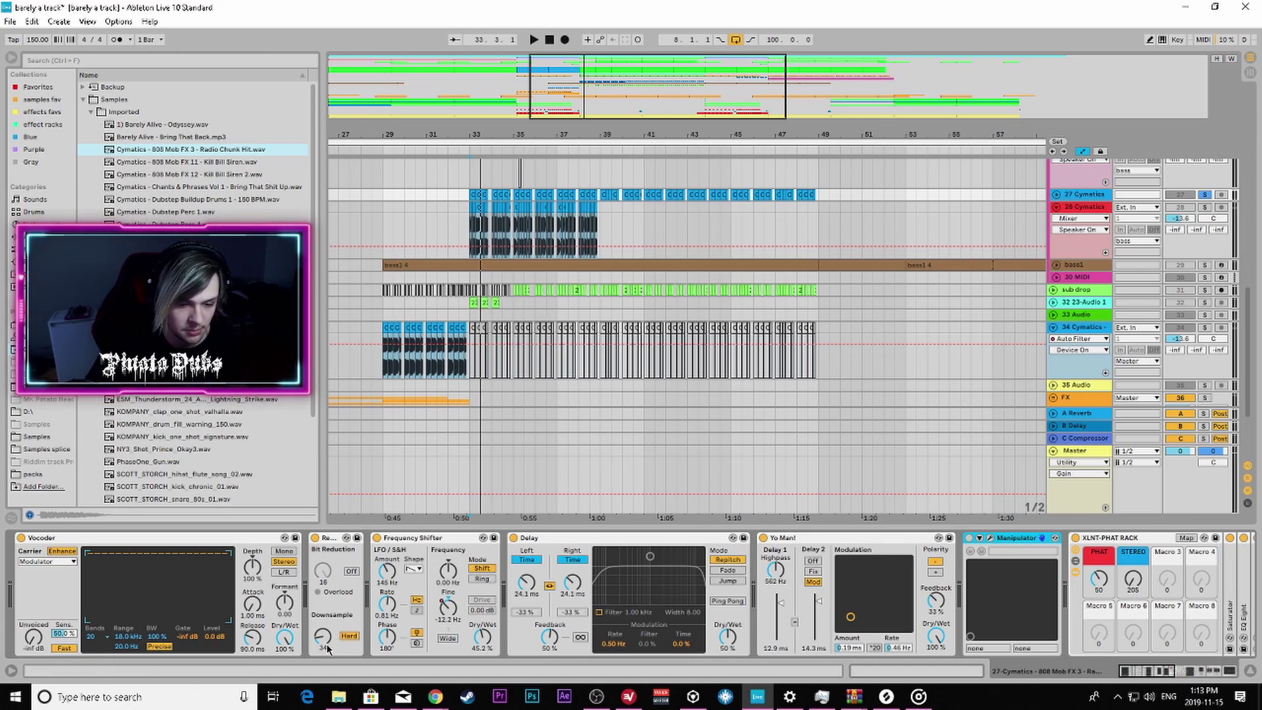
pyautogui.press('space')
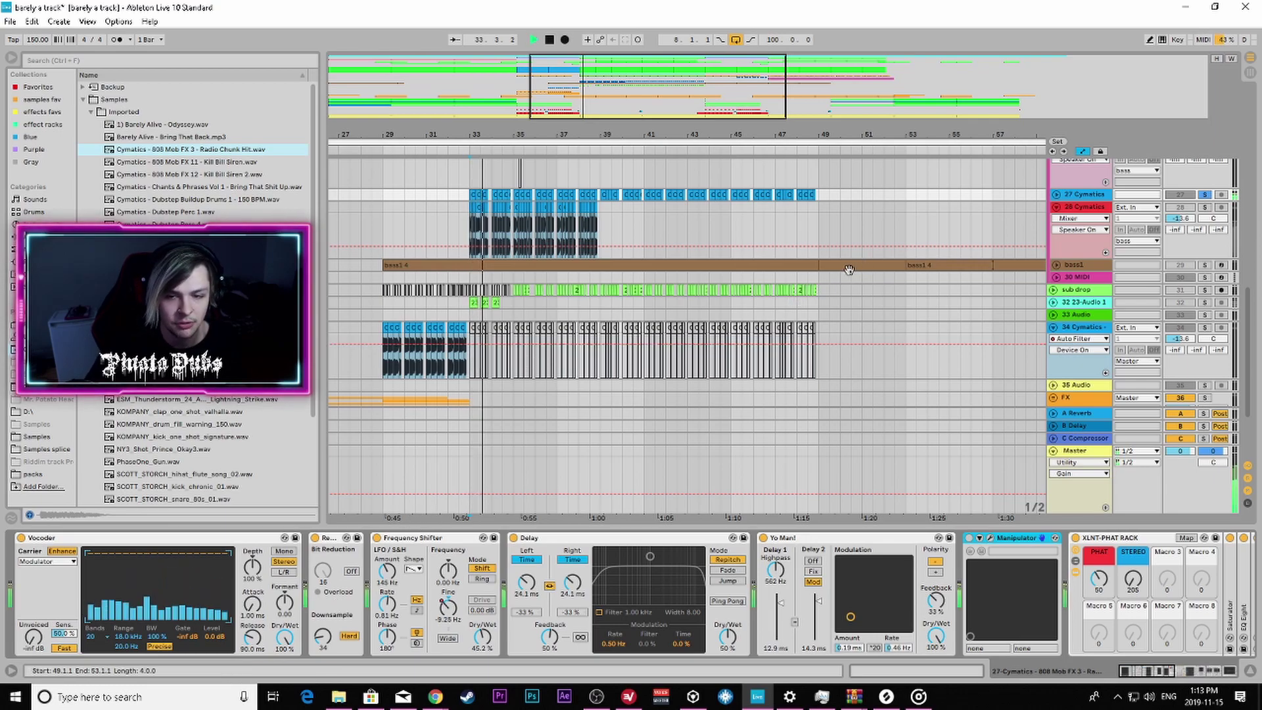
pyautogui.press('space')
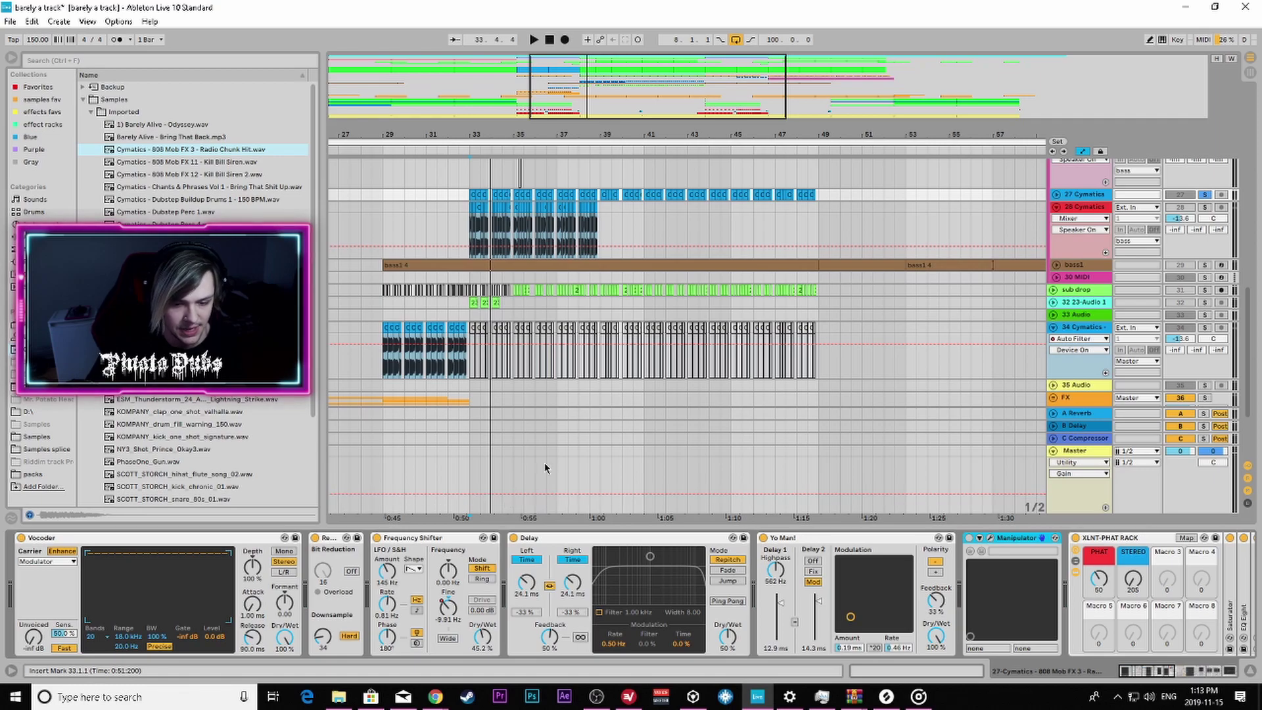
# Step: Turn off the solo on the 27 Cymatics track and display the devices of the 23 Cymatics track
pyautogui.scroll(3, 844, 349)
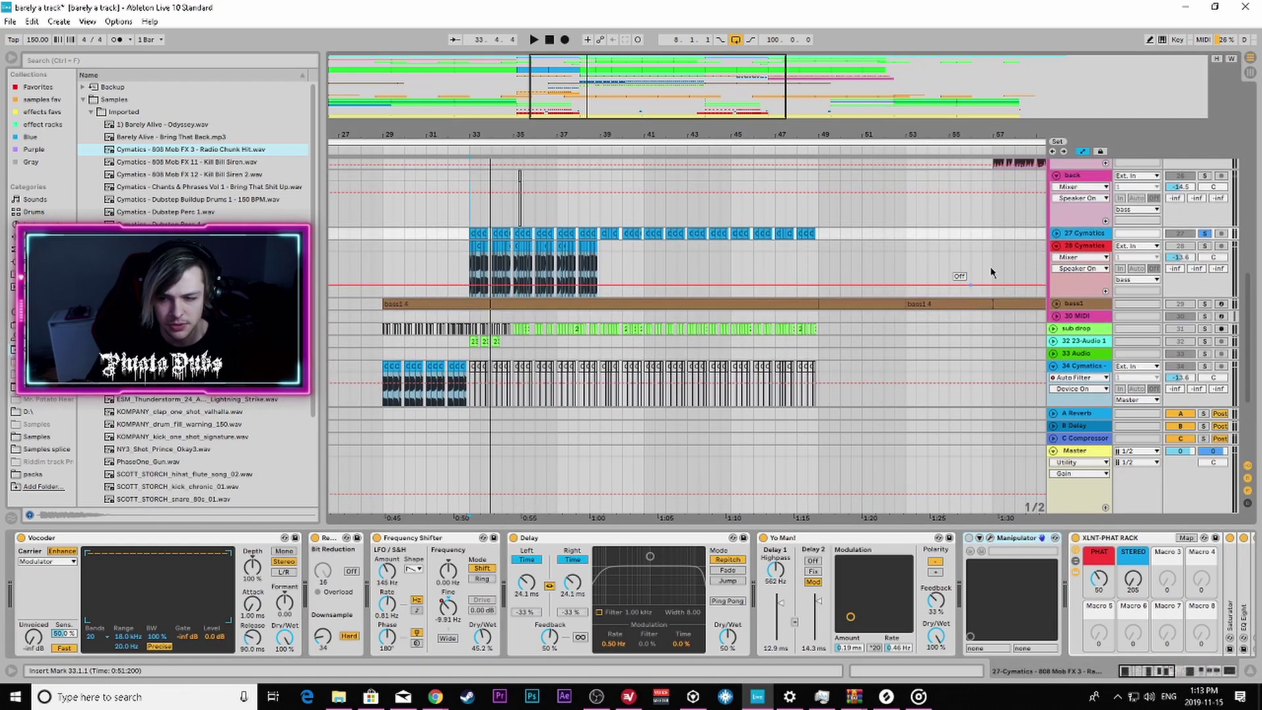
pyautogui.click(1205, 252)
pyautogui.scroll(2, 986, 270)
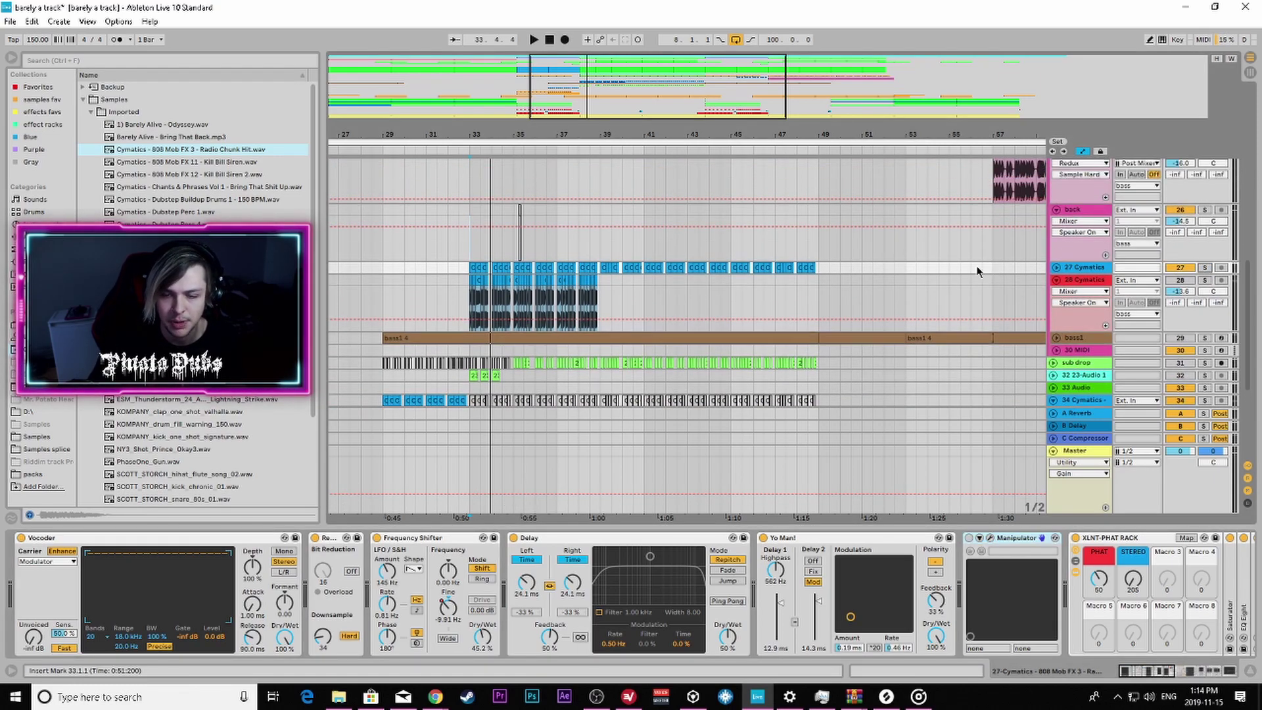
pyautogui.moveTo(688, 110); pyautogui.dragTo(687, 72)
pyautogui.scroll(8, 875, 305)
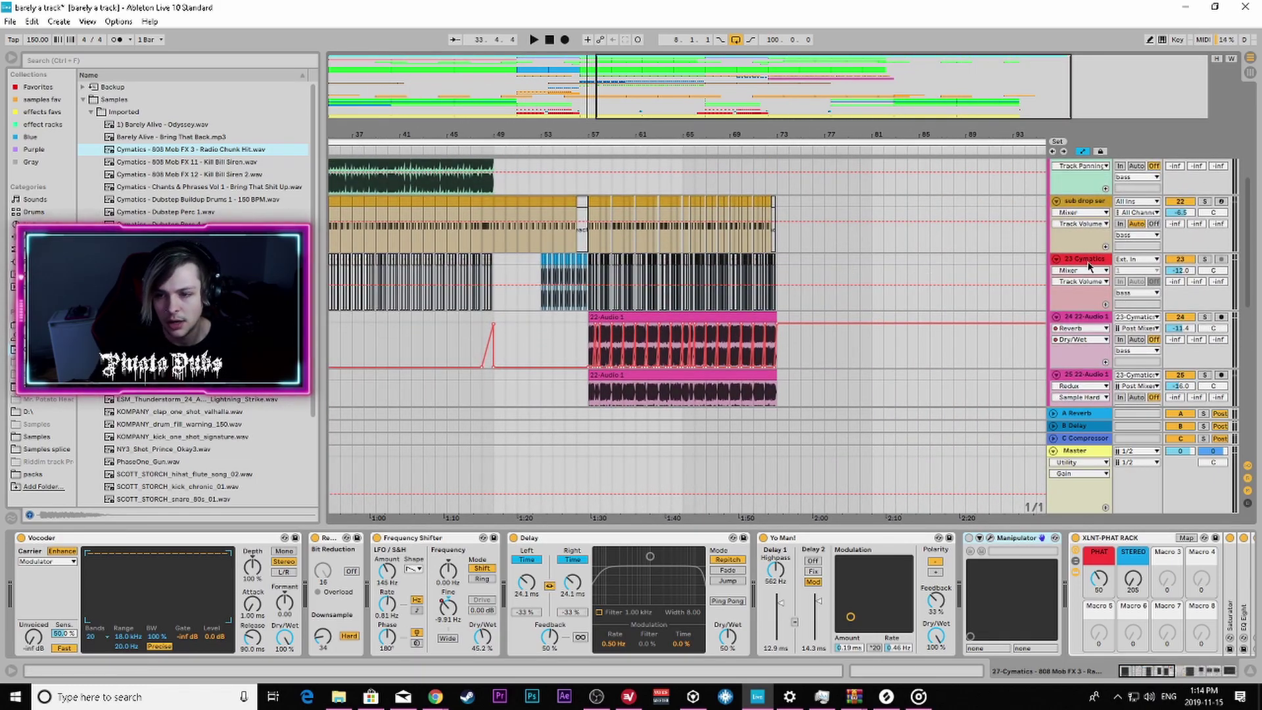
pyautogui.click(1089, 263)
pyautogui.moveTo(761, 96); pyautogui.dragTo(689, 76)
pyautogui.scroll(1, 554, 207)
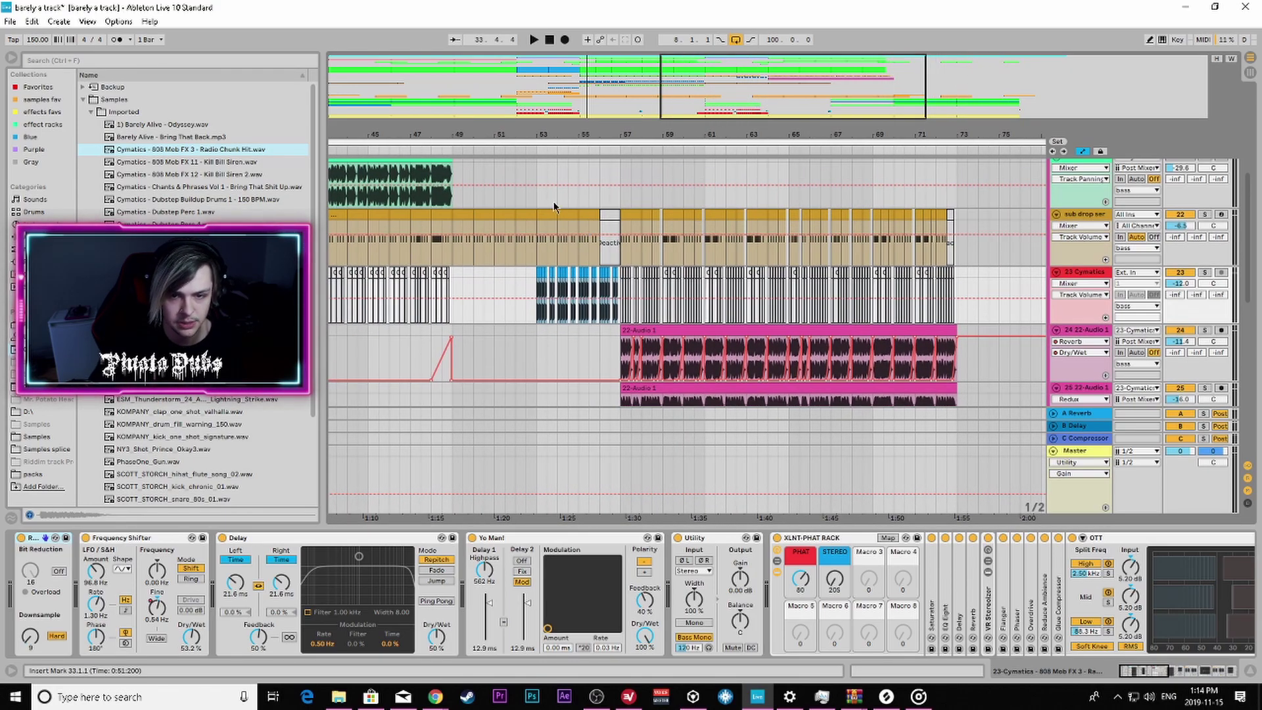
# Step: Play the full arrangement from bar 53 into the section starting at bar 57
pyautogui.click(606, 228)
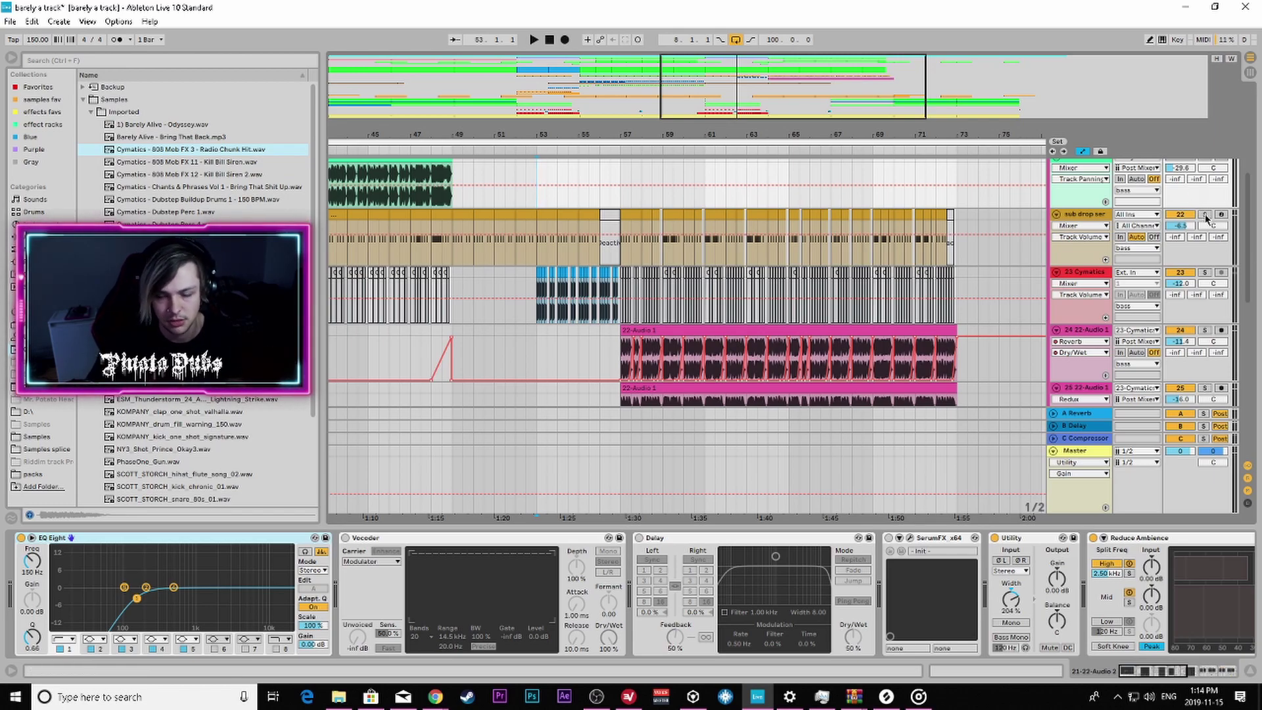
pyautogui.press('space')
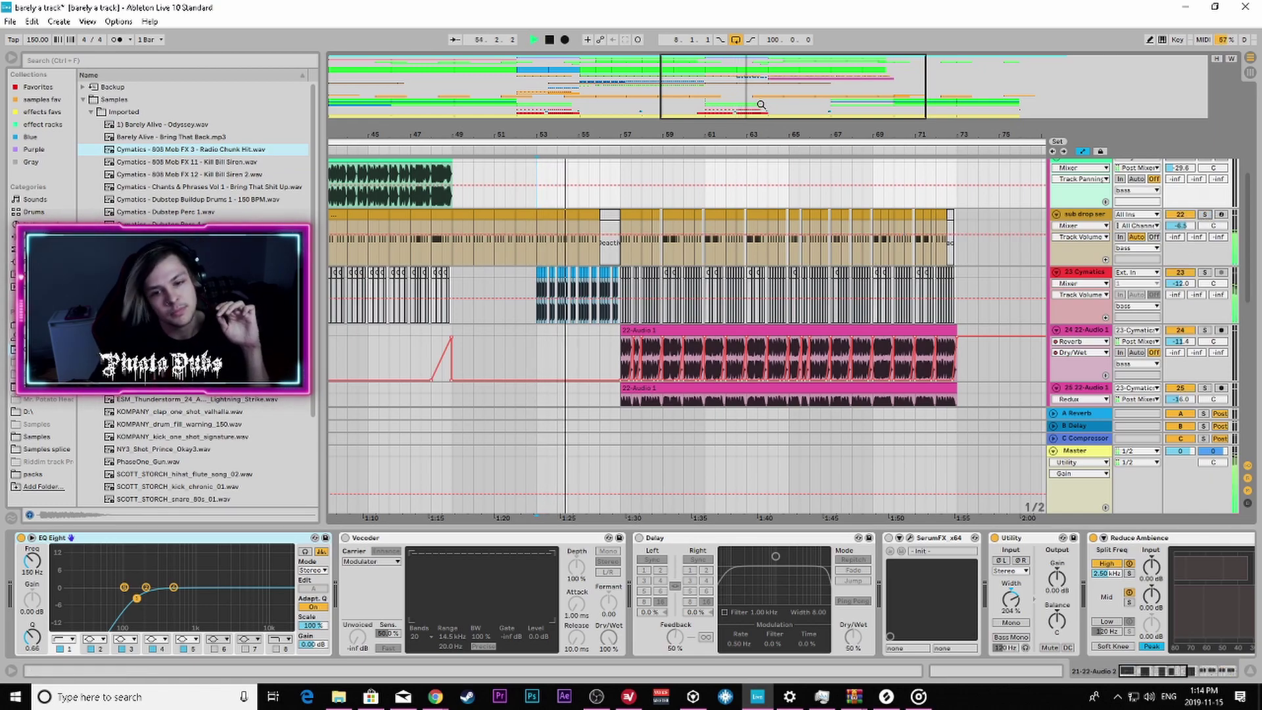
pyautogui.moveTo(866, 135); pyautogui.dragTo(802, 142)
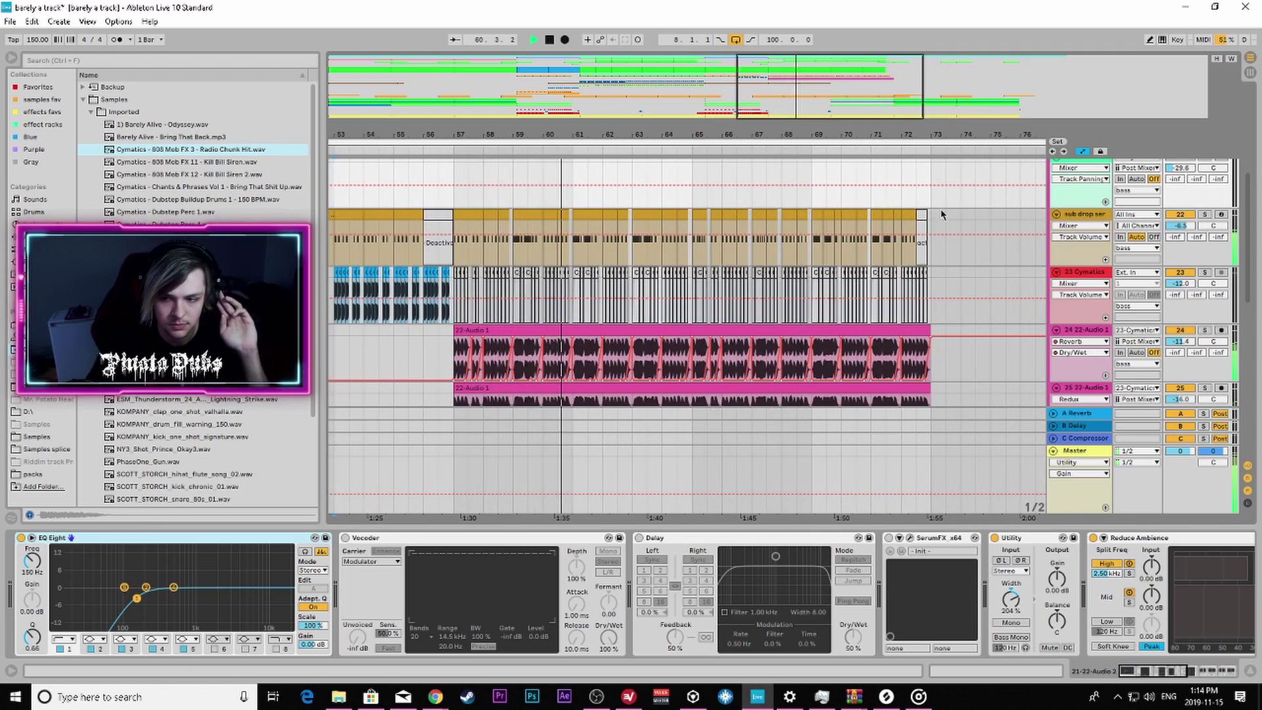
pyautogui.click(551, 41)
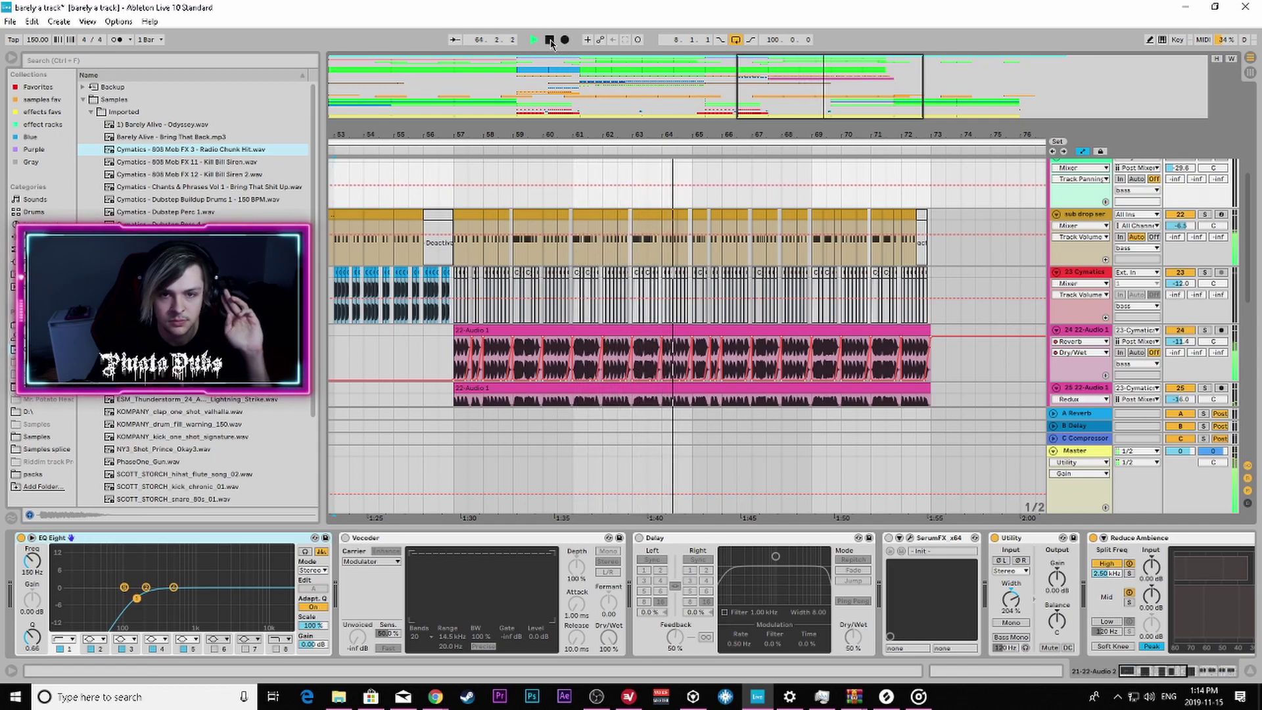
# Step: Reactivate the clips from bar 57 to bar 73 on the 23 Cymatics track
pyautogui.scroll(-2, 818, 267)
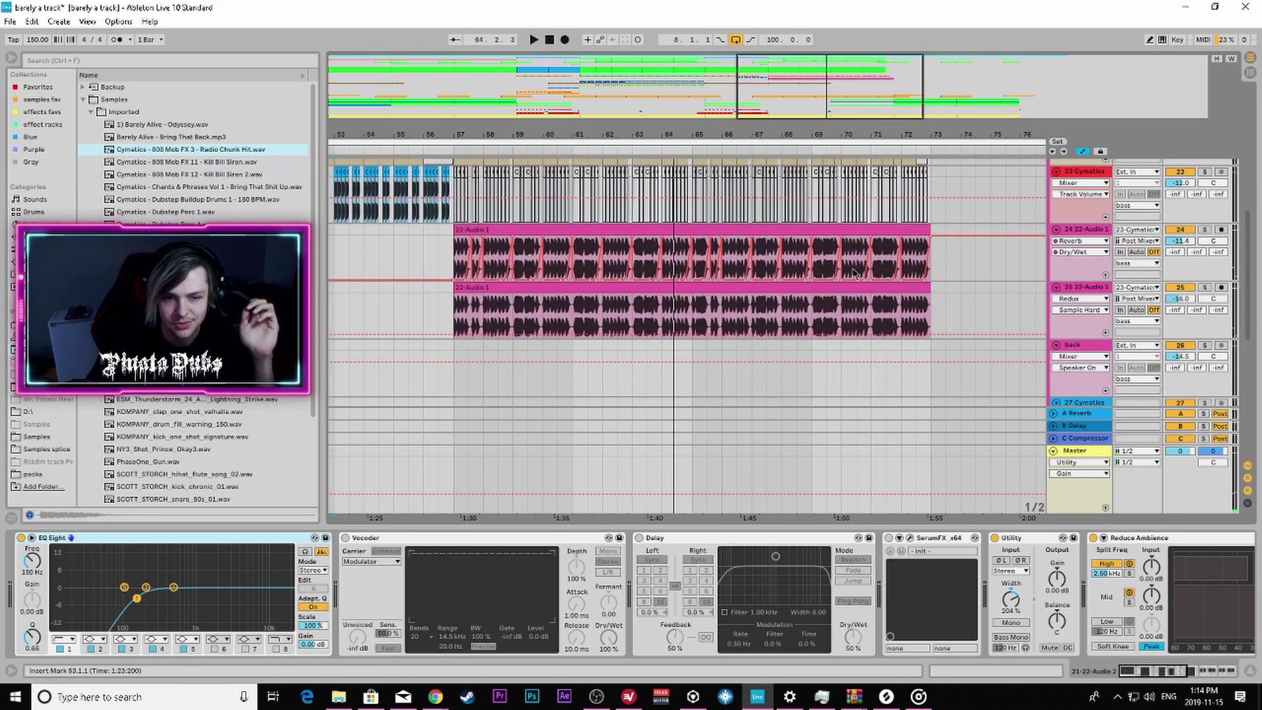
pyautogui.scroll(-1, 853, 273)
pyautogui.scroll(1, 846, 265)
pyautogui.moveTo(786, 97)
pyautogui.mouseDown()
pyautogui.moveTo(786, 118)
pyautogui.moveTo(799, 79)
pyautogui.mouseUp()
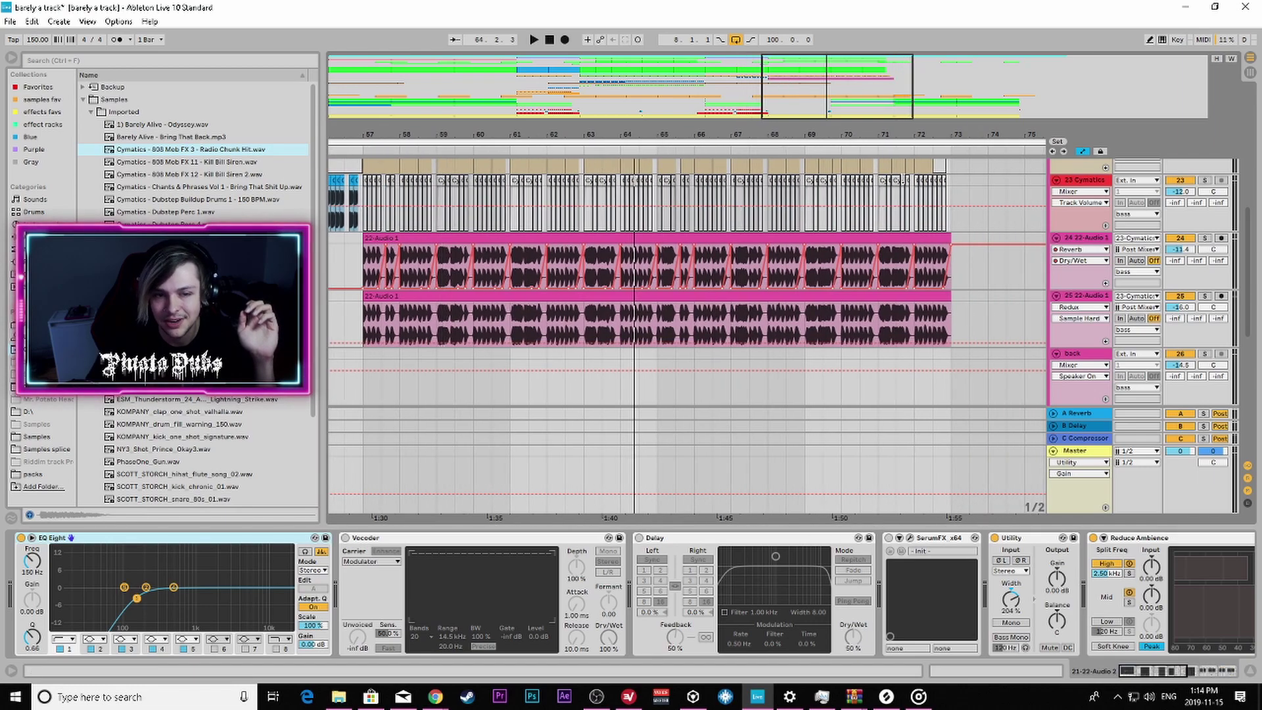
pyautogui.moveTo(951, 206); pyautogui.dragTo(369, 179)
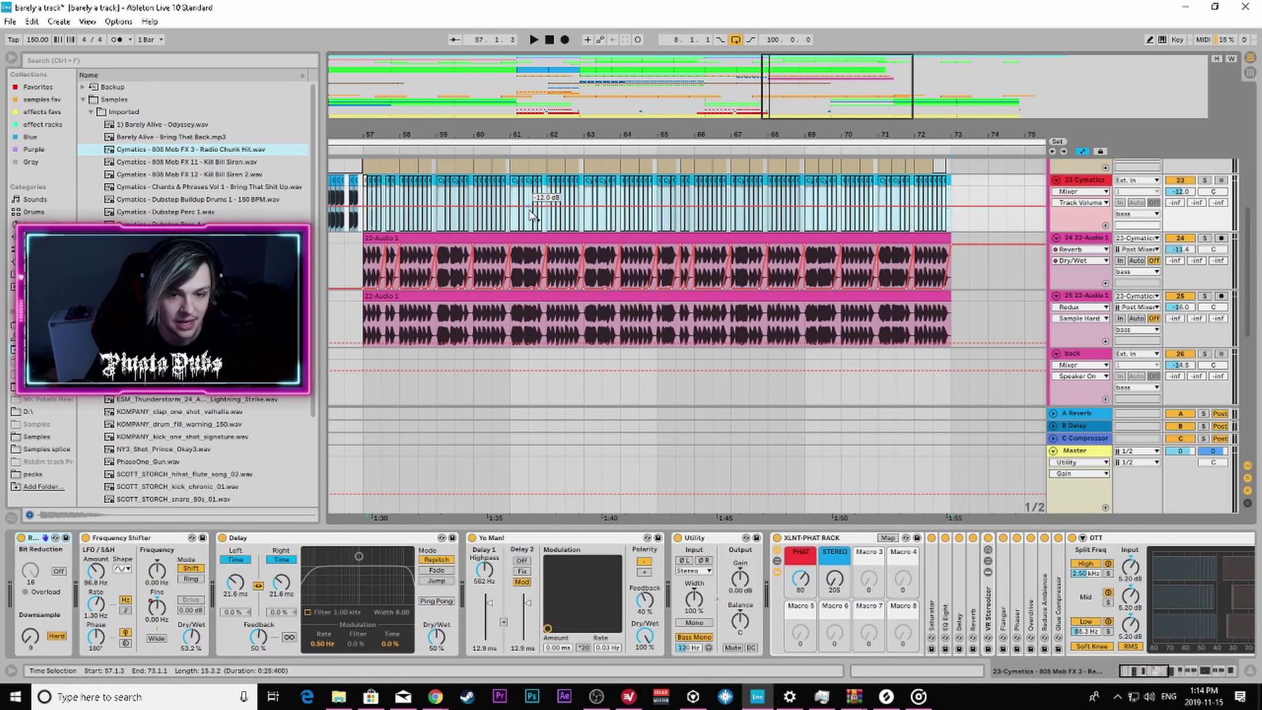
# Step: Examine the 23 Cymatics track's device chain from Redux and Utility through to the final Auto Filter
pyautogui.click(364, 182)
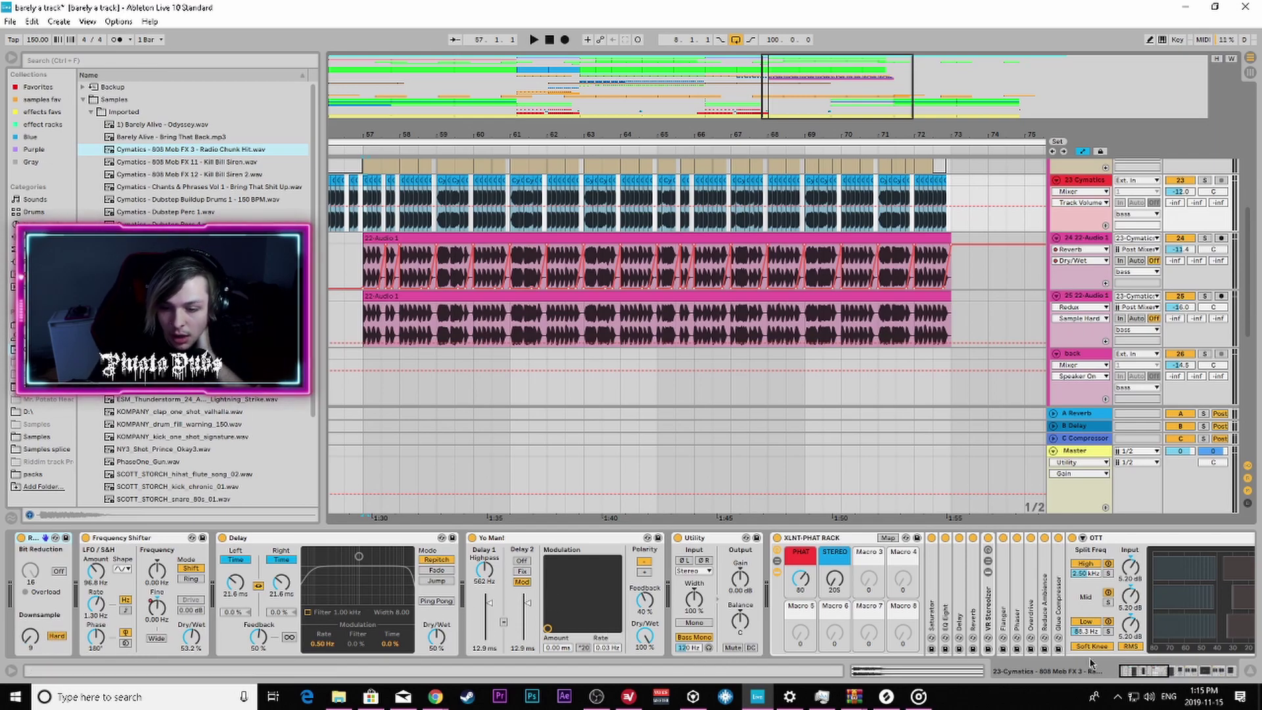
pyautogui.click(1177, 669)
pyautogui.moveTo(1177, 669); pyautogui.dragTo(1150, 666)
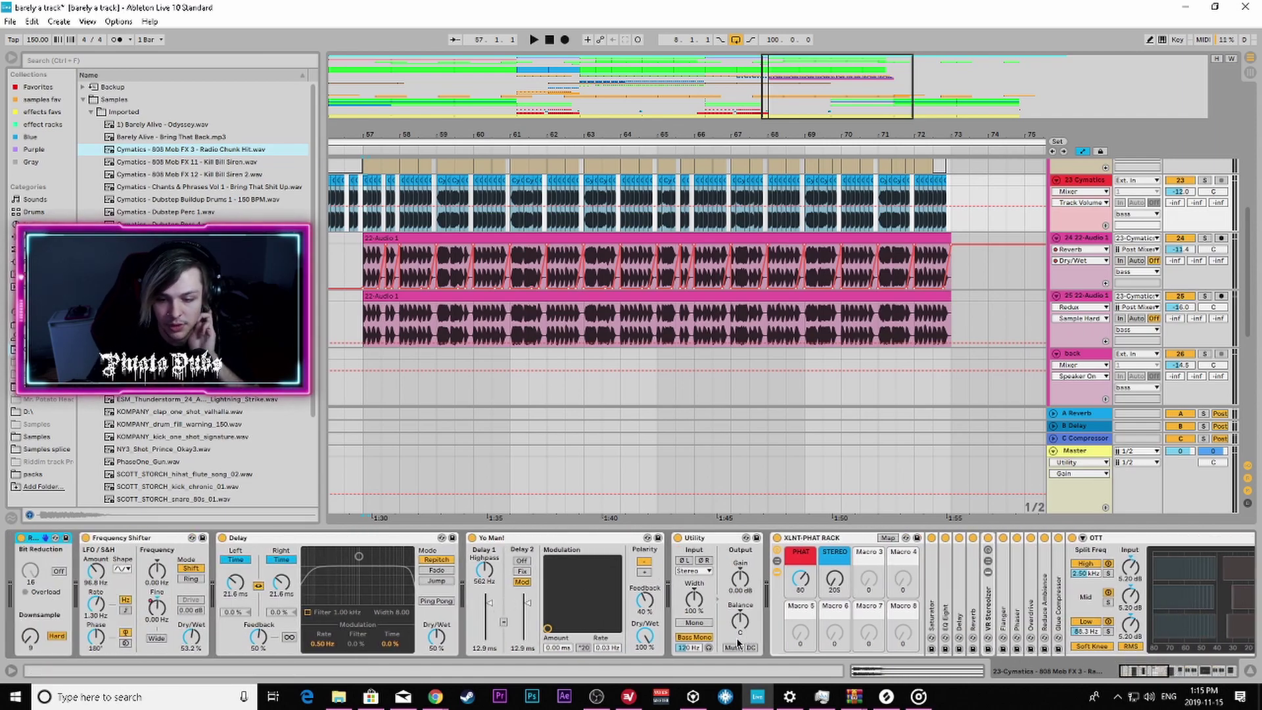
pyautogui.click(715, 538)
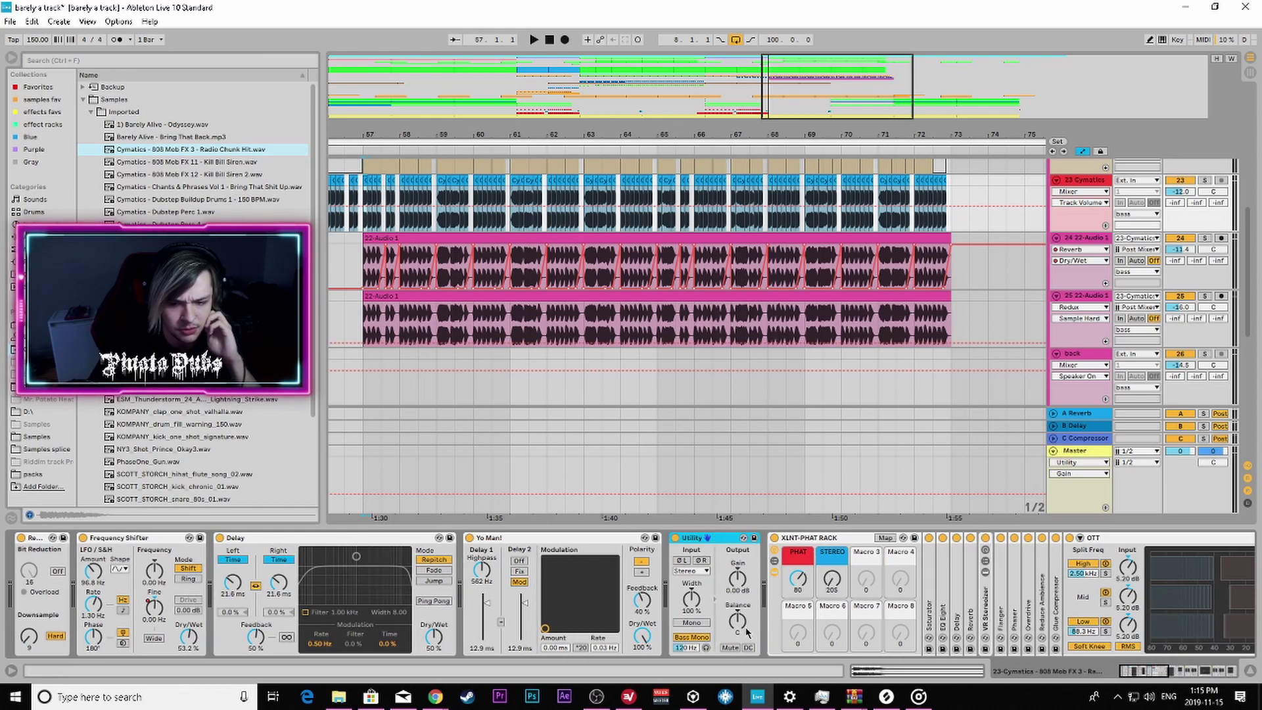
pyautogui.moveTo(1137, 669); pyautogui.dragTo(1213, 667)
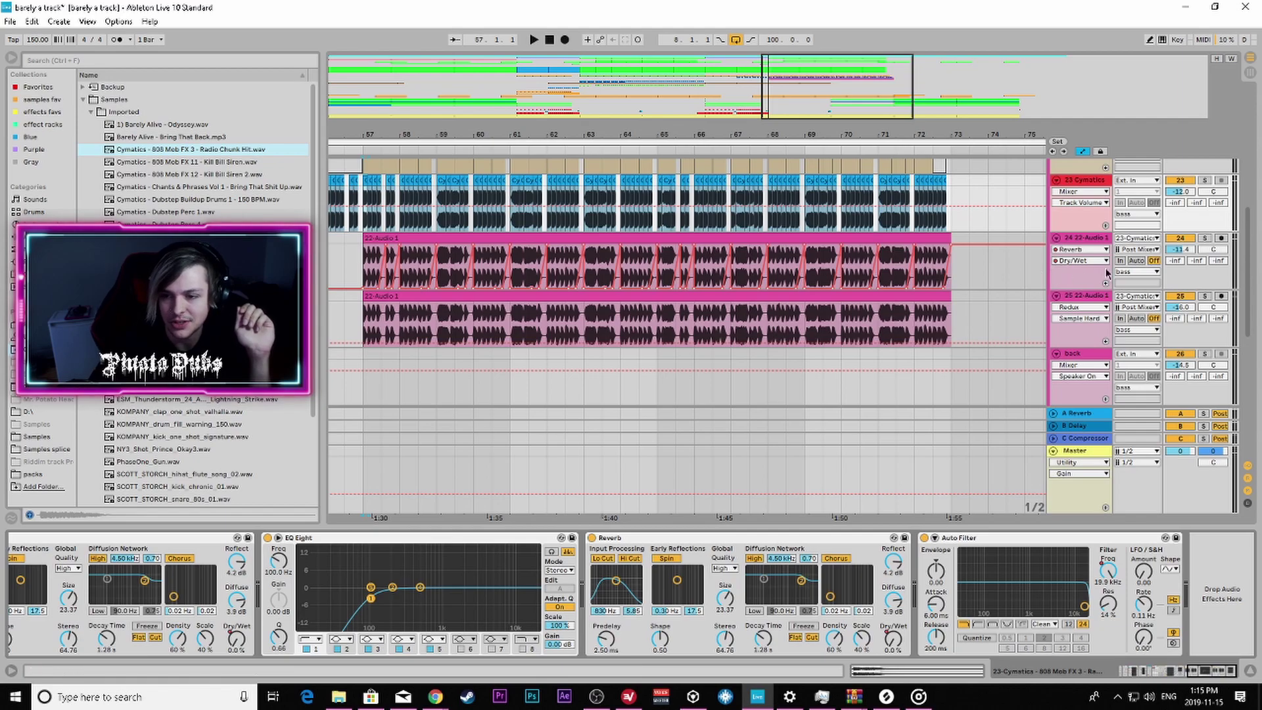
# Step: Solo the 24 22-Audio 1 track and display its devices with the insert mark at bar 57
pyautogui.click(1205, 238)
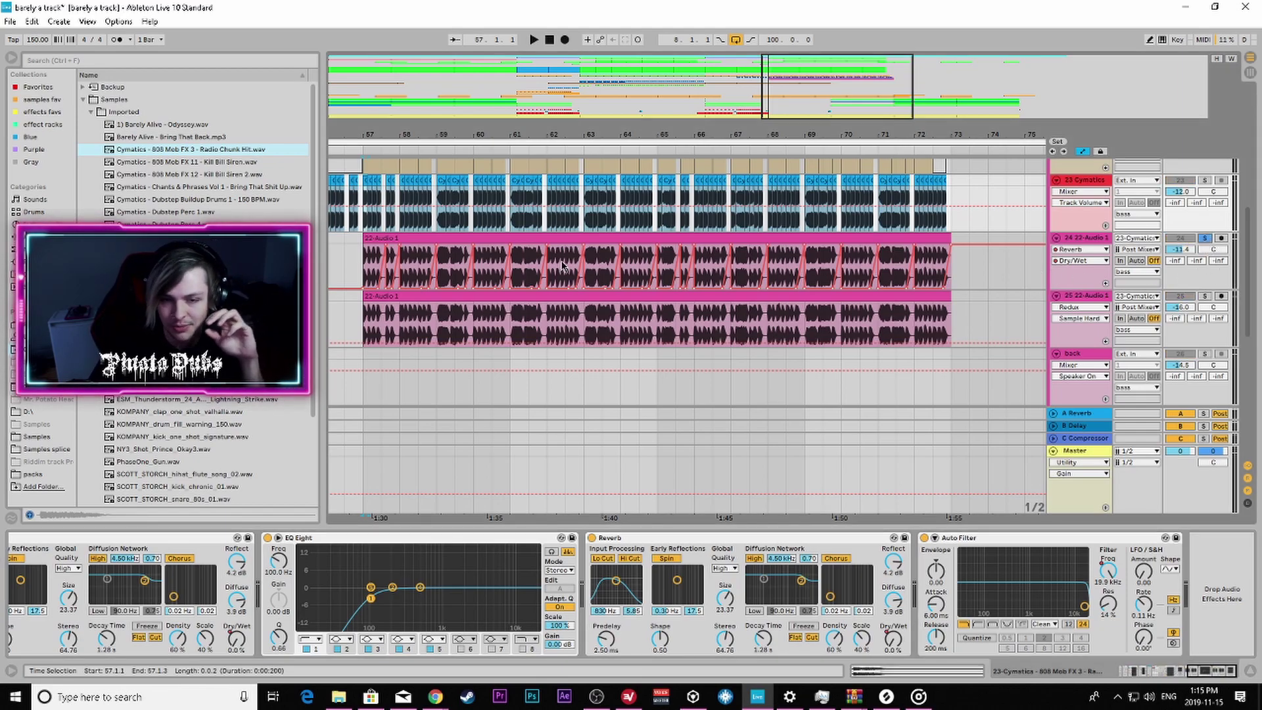
pyautogui.click(362, 259)
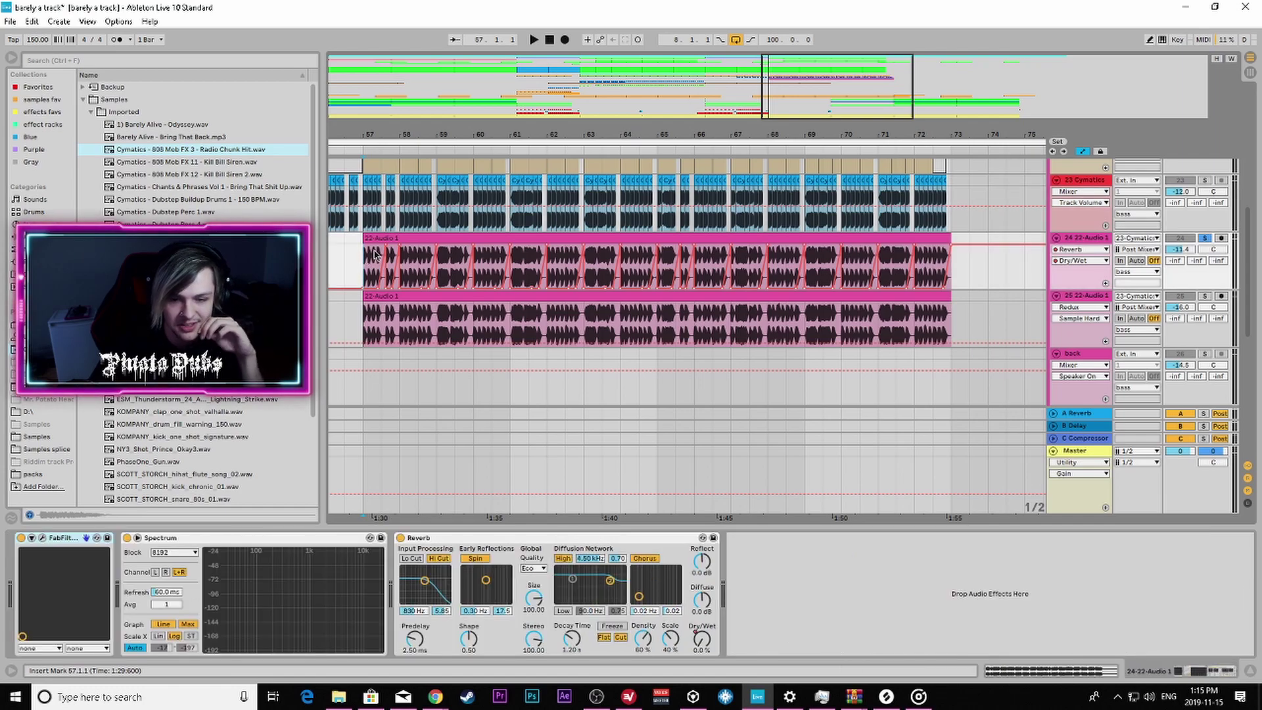
pyautogui.scroll(1, 423, 257)
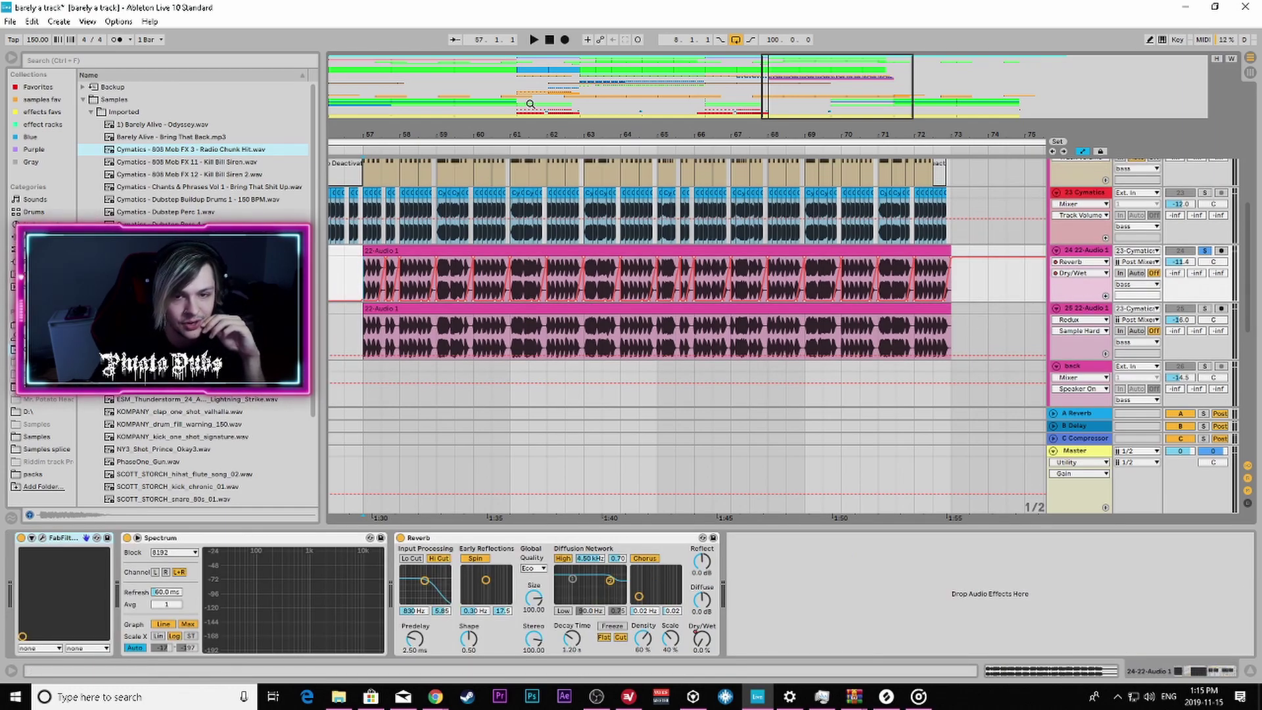
# Step: Solo the 23 Cymatics track and play its reactivated clips from bar 59
pyautogui.scroll(1, 579, 276)
pyautogui.moveTo(808, 93); pyautogui.dragTo(788, 120)
pyautogui.click(721, 252)
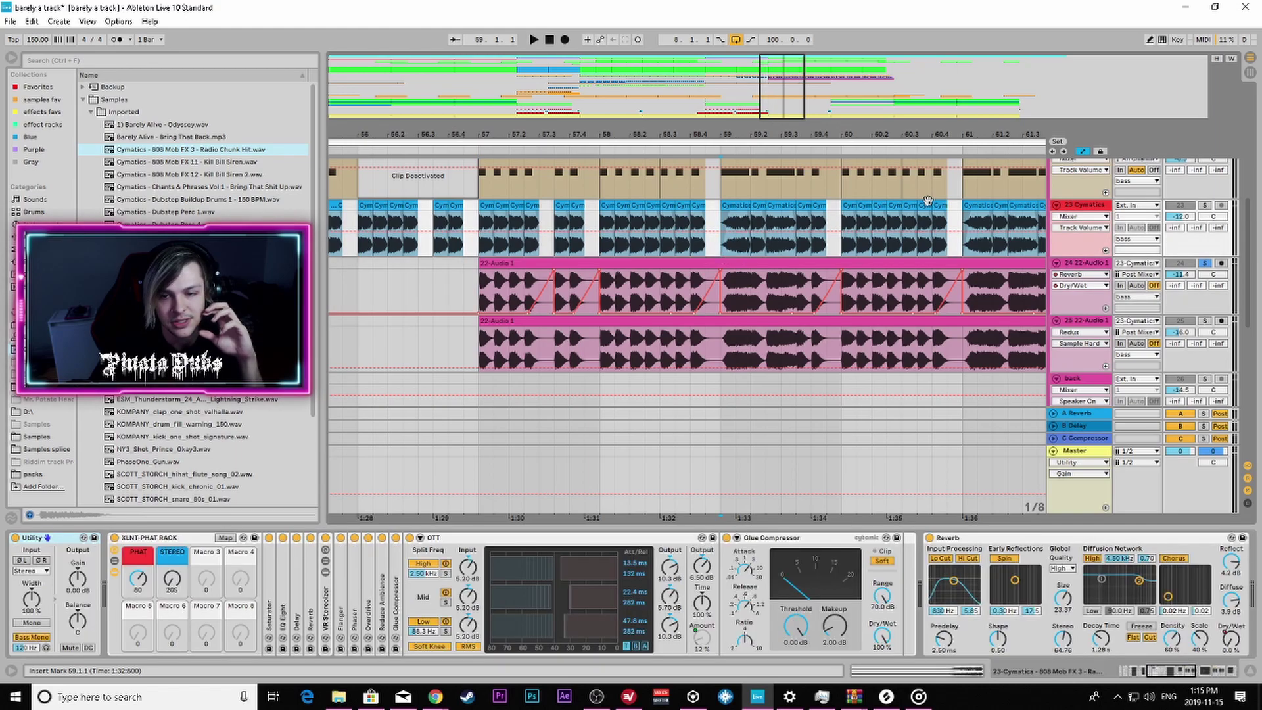
pyautogui.click(1205, 205)
pyautogui.click(533, 41)
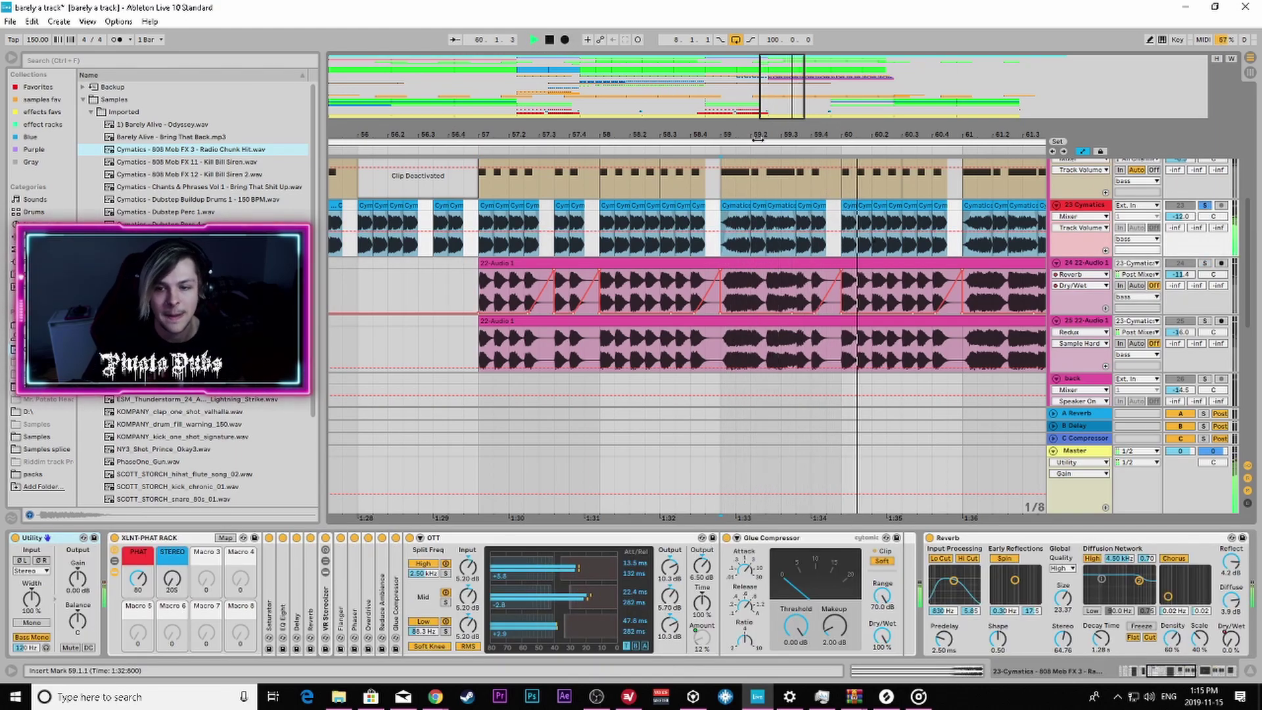
pyautogui.moveTo(777, 136); pyautogui.dragTo(772, 128)
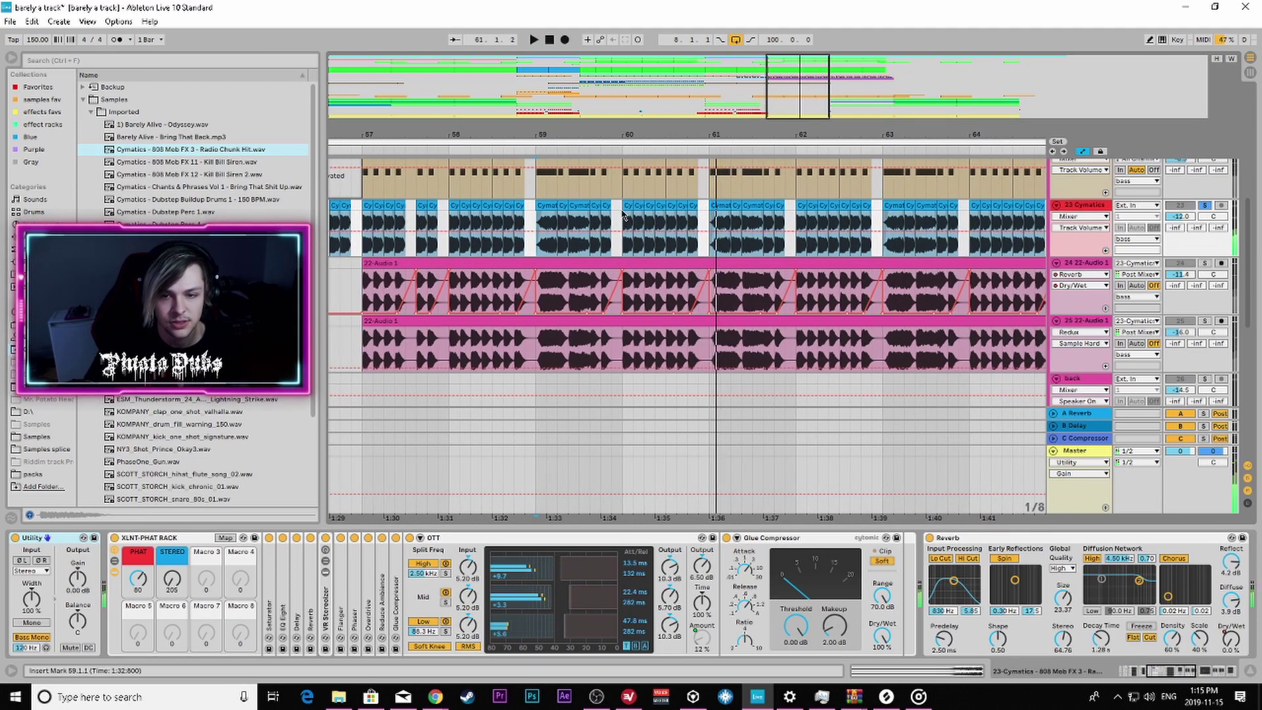
pyautogui.press('space')
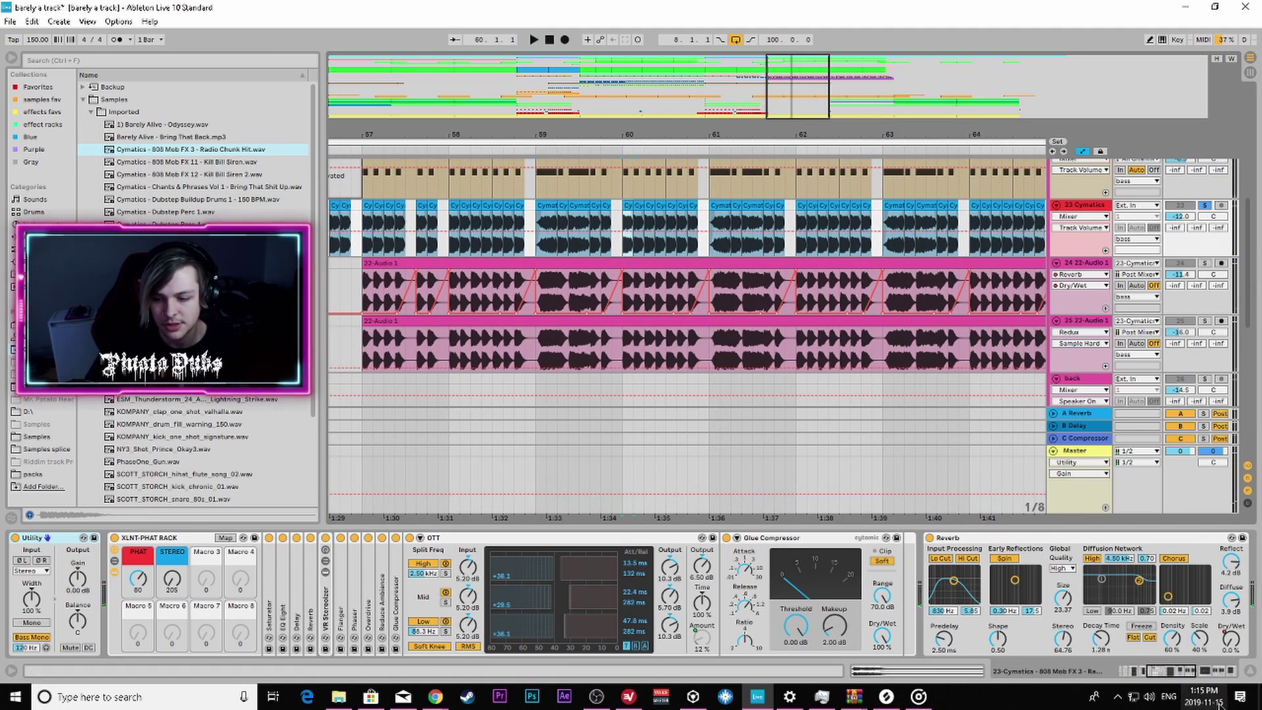
# Step: Inspect the 23 Cymatics clips' sample settings in bars 57 and 59, and audition the track from bar 59
pyautogui.moveTo(1169, 676); pyautogui.dragTo(1078, 679)
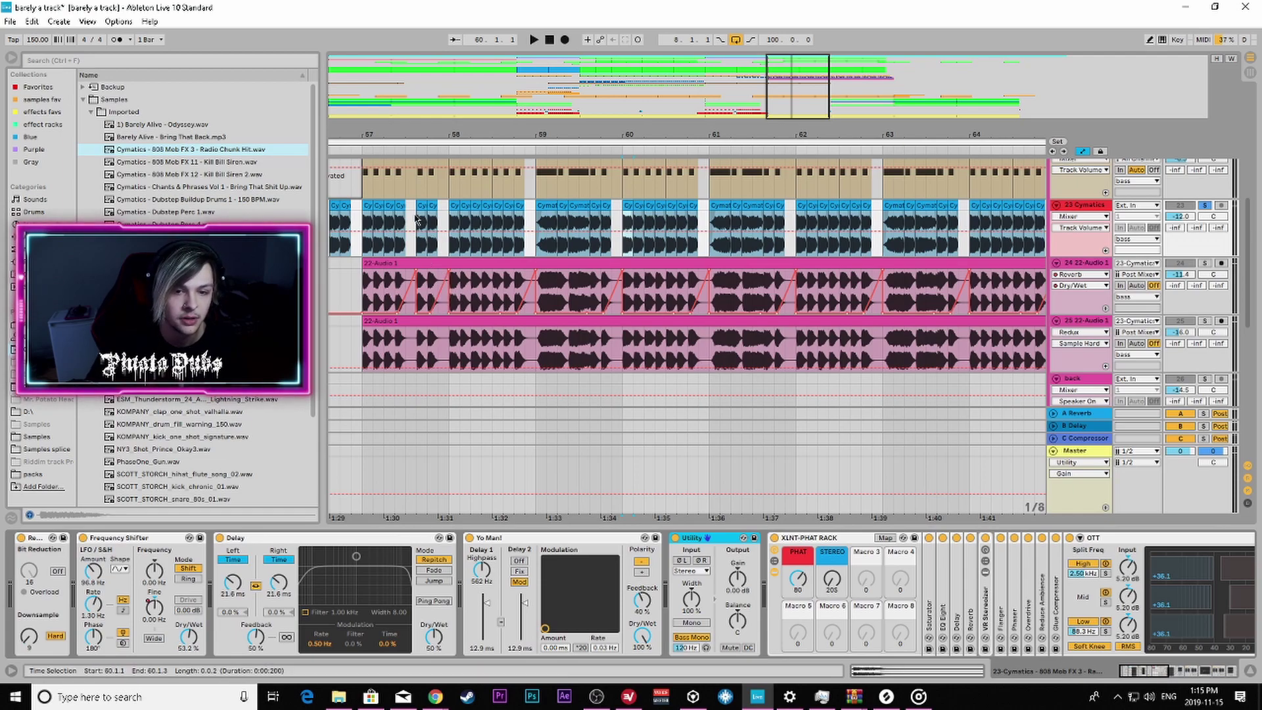
pyautogui.click(416, 219)
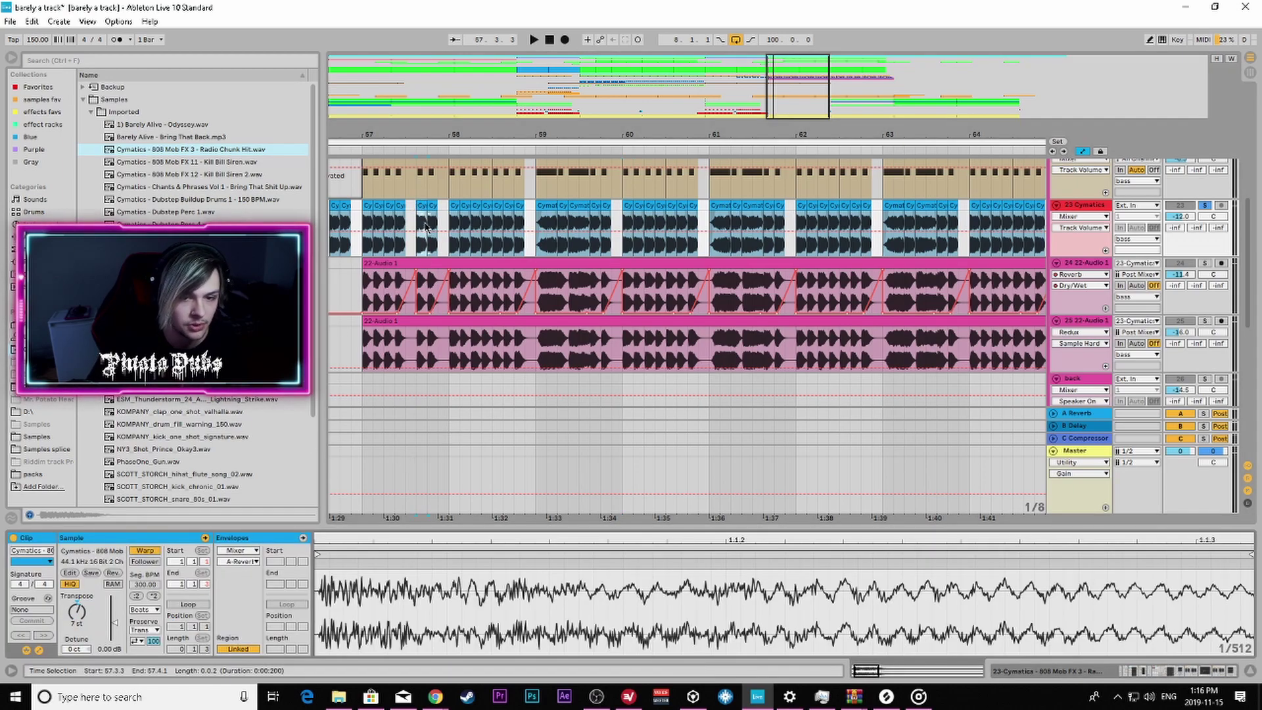
pyautogui.hotkey('ctrl', 'd')
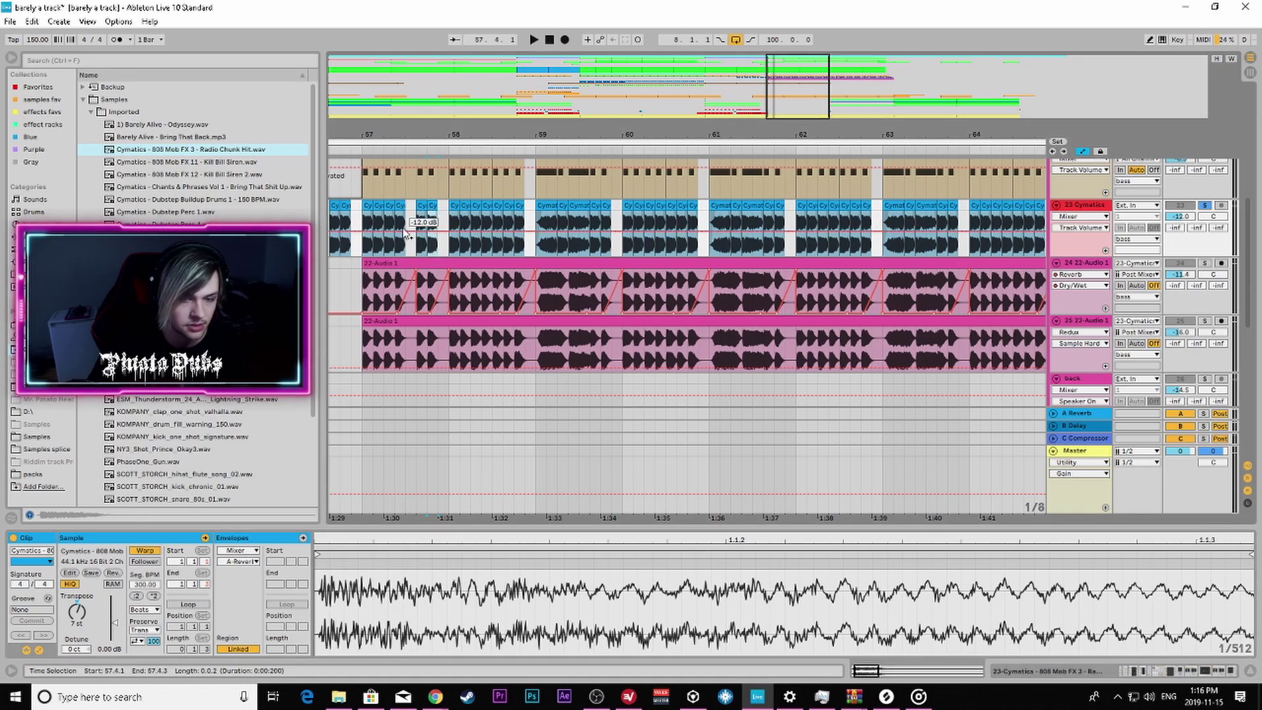
pyautogui.click(366, 206)
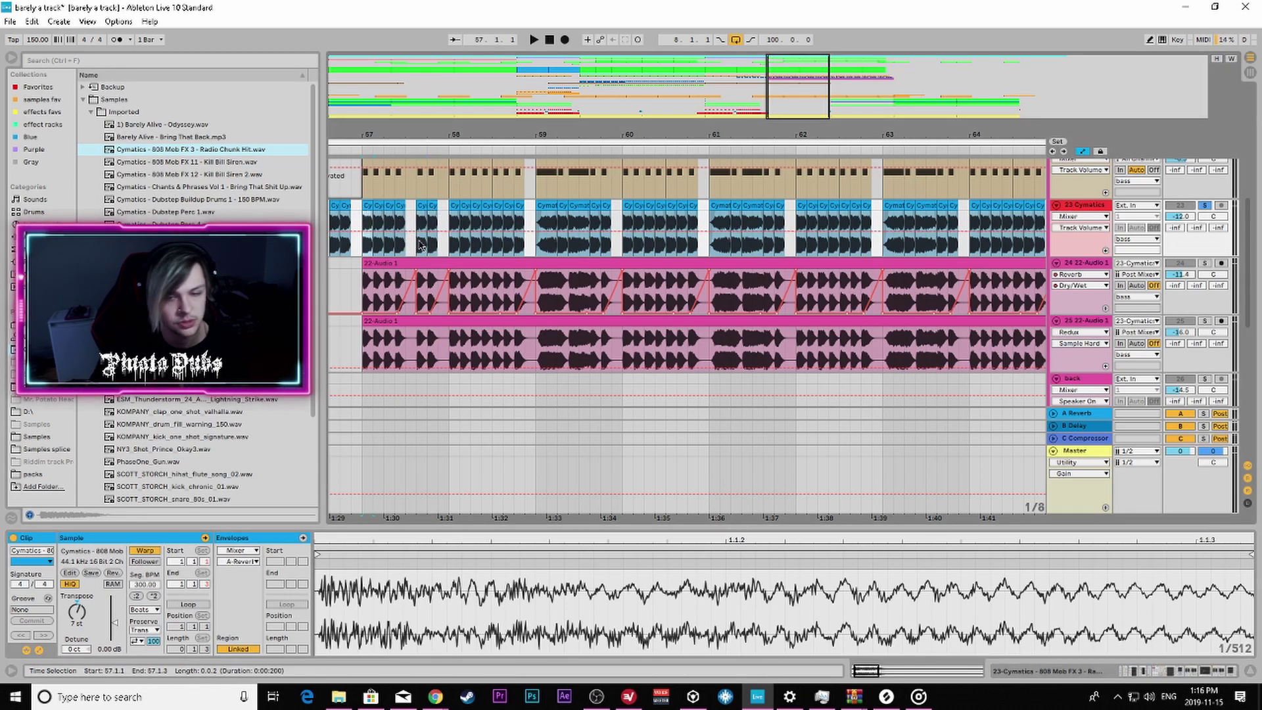
pyautogui.click(547, 231)
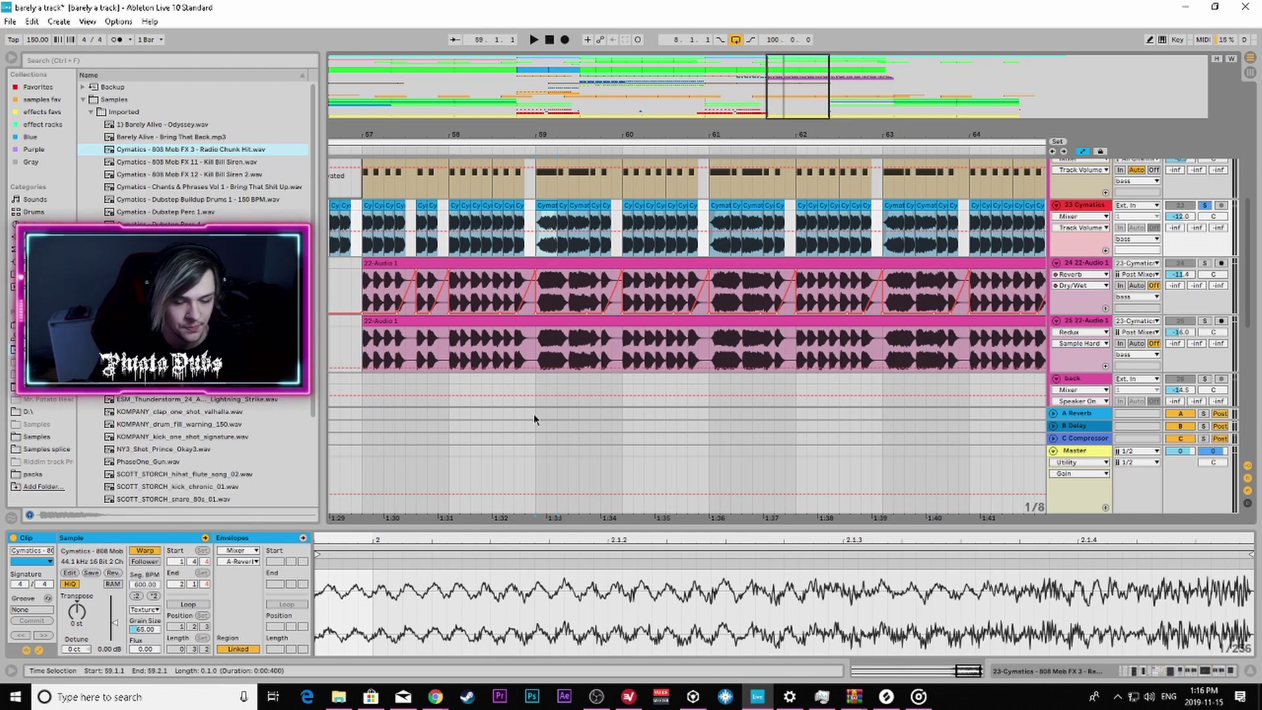
pyautogui.press('space')
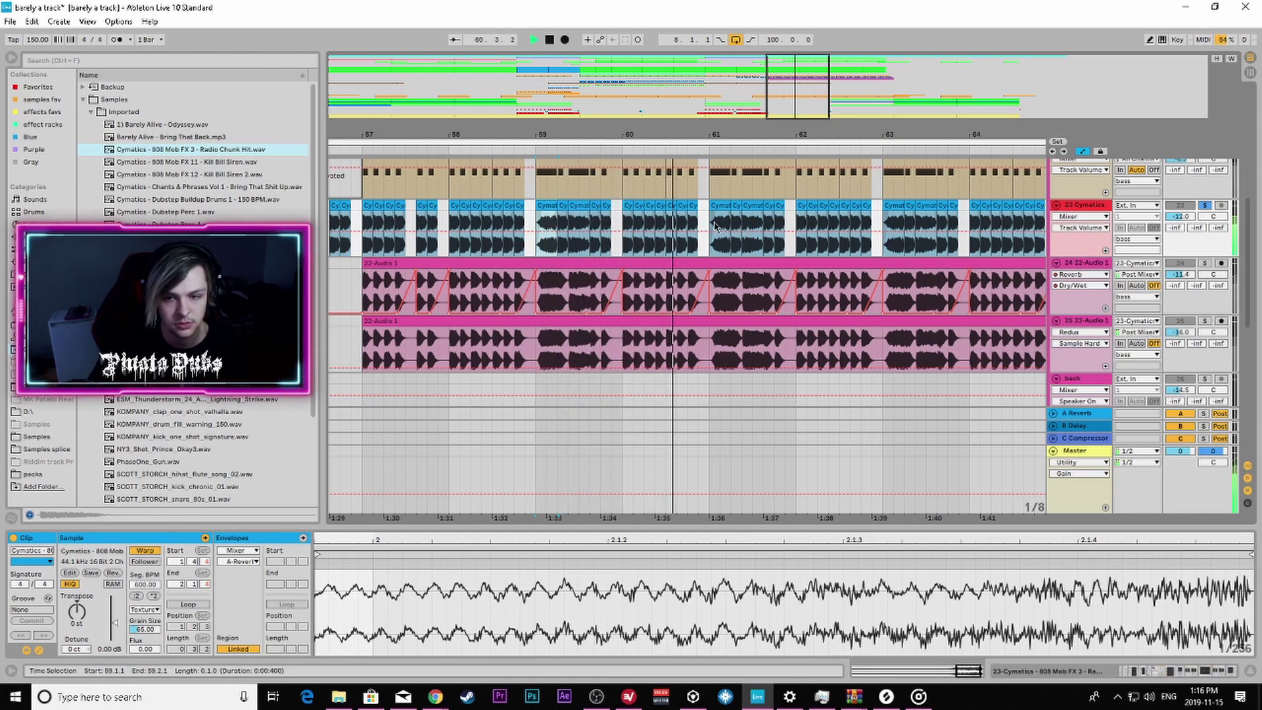
pyautogui.press('space')
# Step: Show the sample settings of the 34 Cymatics track's clip at bar 32
pyautogui.moveTo(709, 135); pyautogui.dragTo(1134, 58)
pyautogui.scroll(-5, 660, 181)
pyautogui.moveTo(609, 112); pyautogui.dragTo(576, 260)
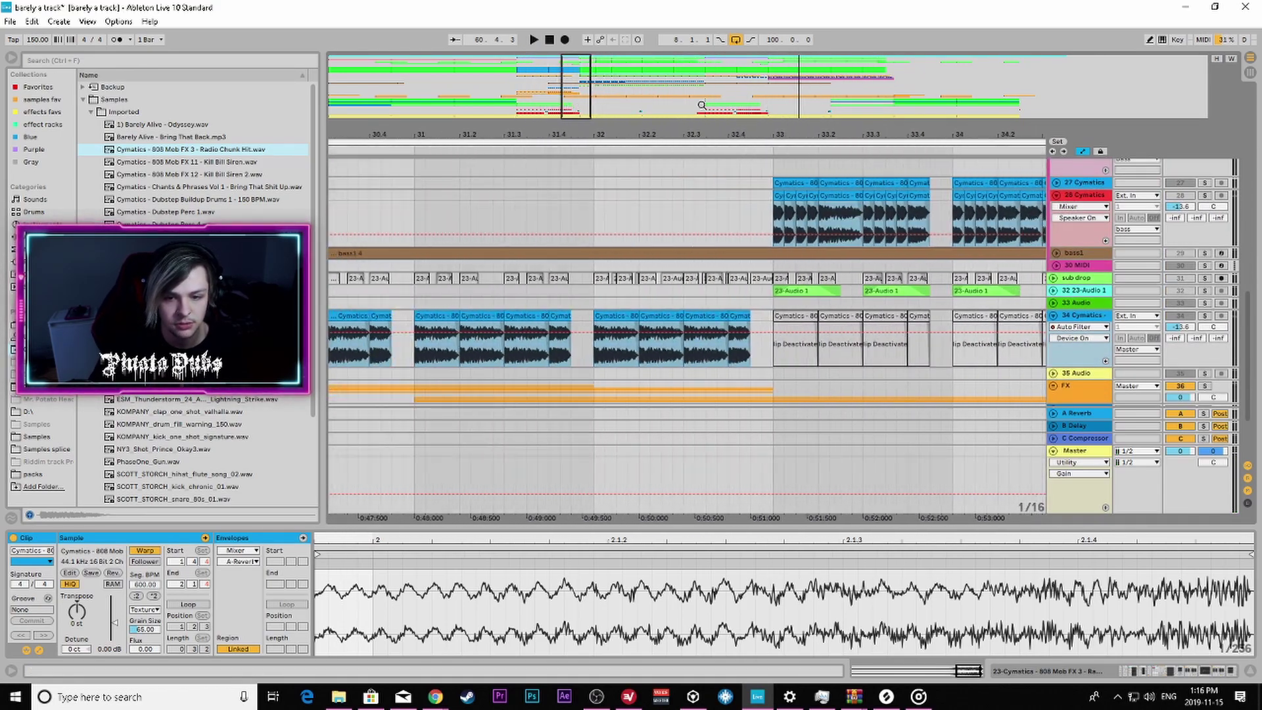
pyautogui.click(609, 316)
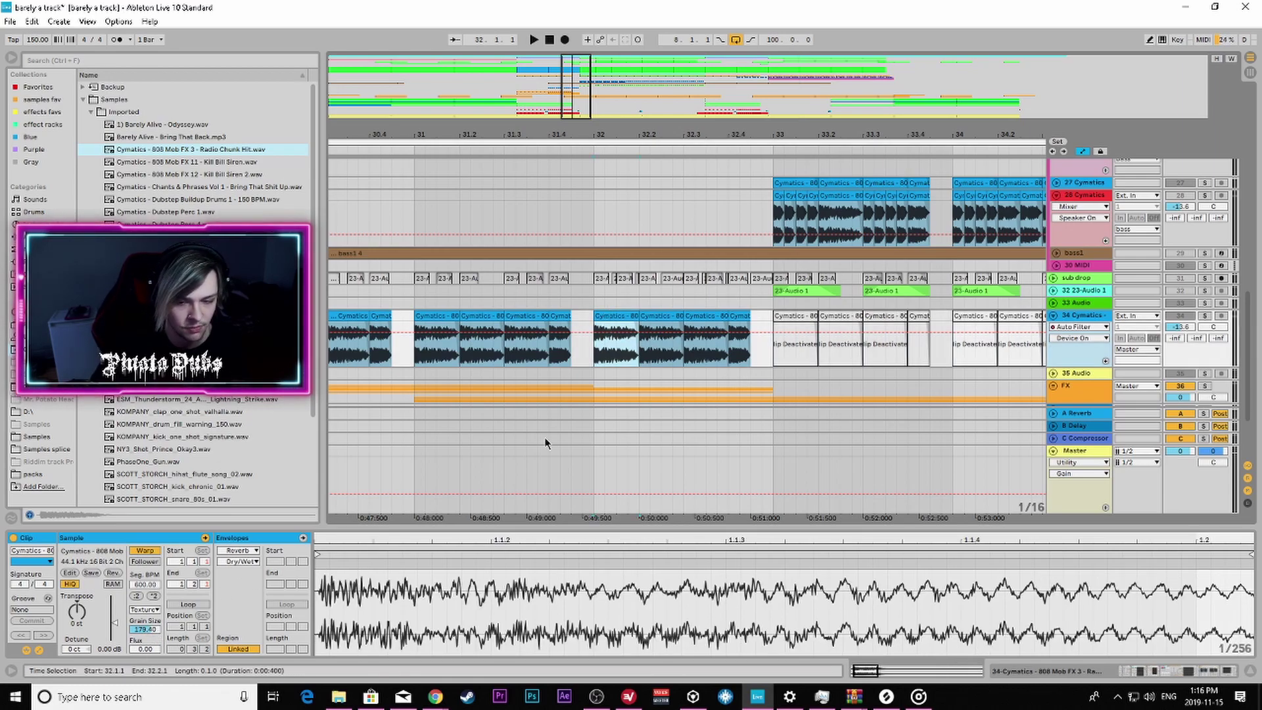
# Step: Hide the automation and deactivate the 23 Cymatics clips from 57.1.3 to 73.1.1, keeping the clip at 57.1.1 active and selected
pyautogui.moveTo(585, 110); pyautogui.dragTo(790, 86)
pyautogui.press('a')
pyautogui.scroll(5, 876, 184)
pyautogui.scroll(-1, 762, 290)
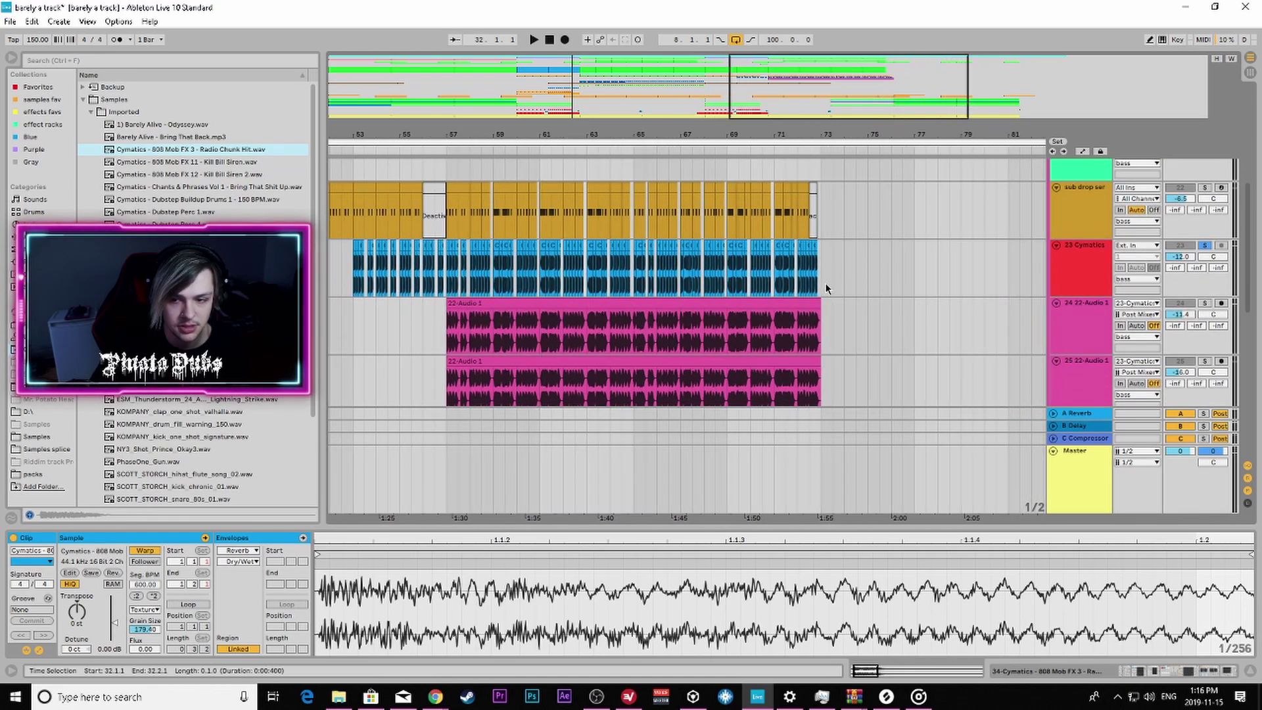
pyautogui.moveTo(824, 276); pyautogui.dragTo(465, 263)
pyautogui.moveTo(764, 88)
pyautogui.mouseDown()
pyautogui.moveTo(766, 112)
pyautogui.moveTo(789, 83)
pyautogui.mouseUp()
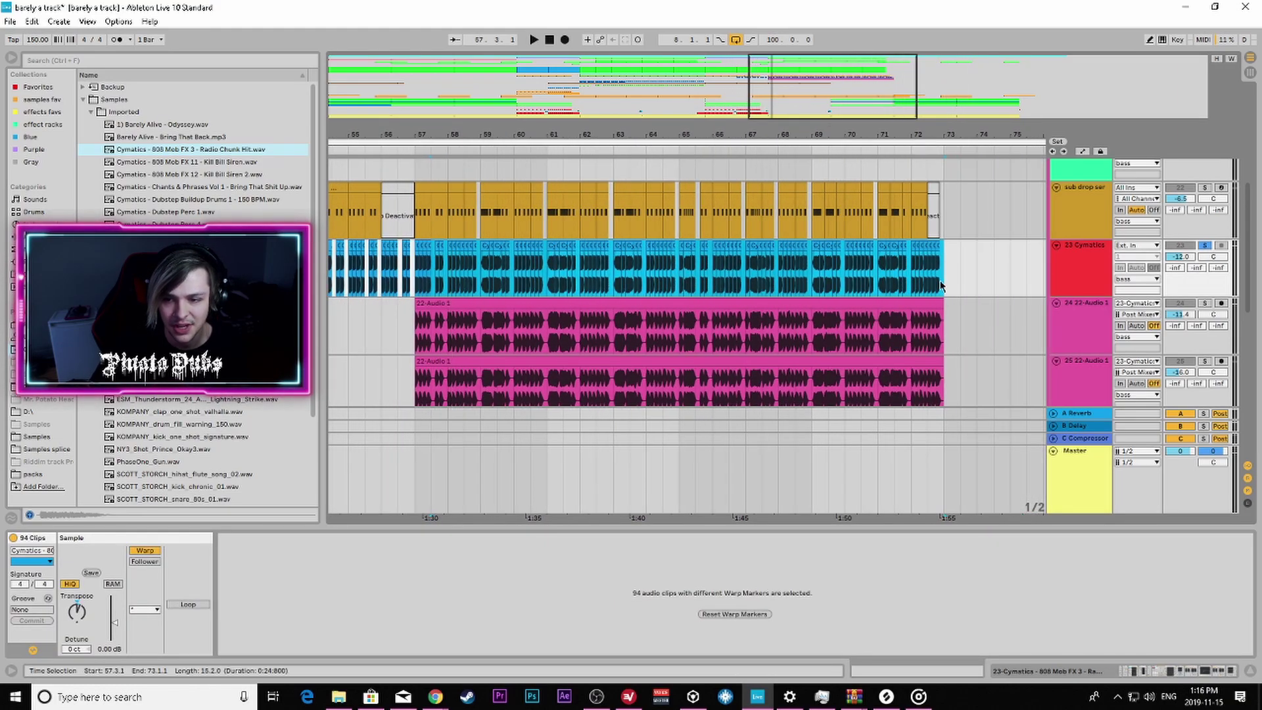
pyautogui.moveTo(945, 281); pyautogui.dragTo(420, 253)
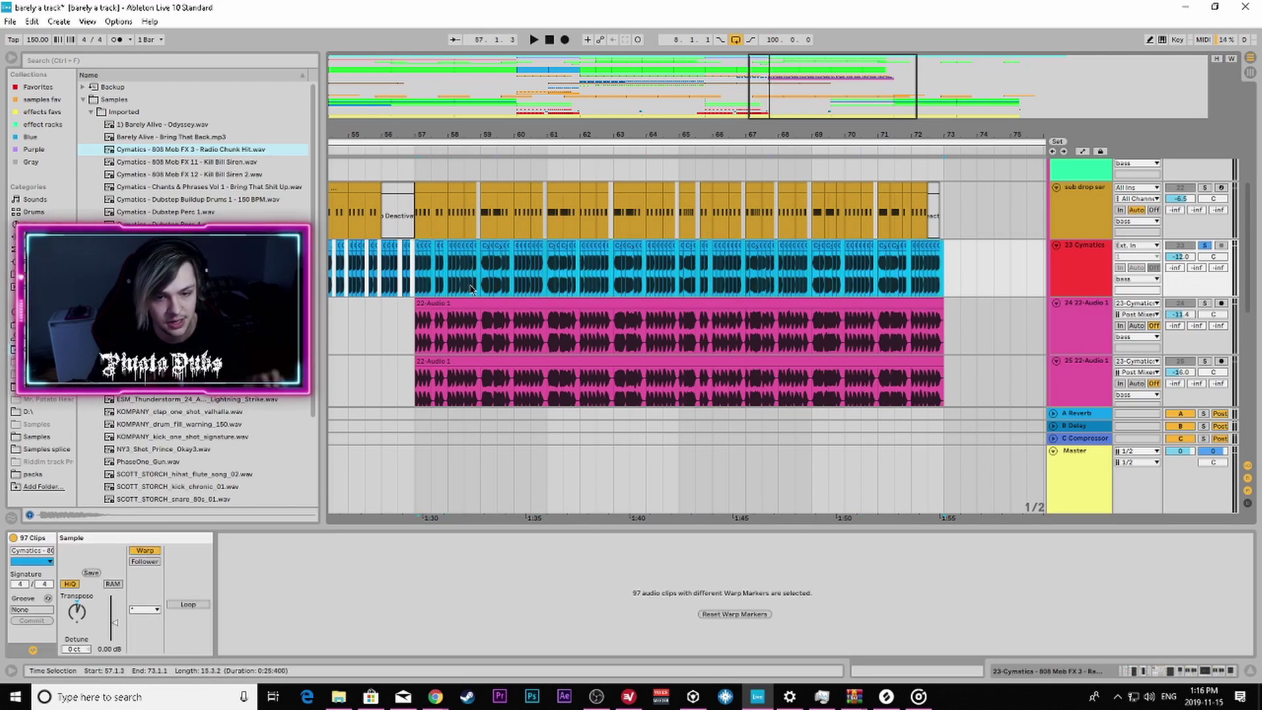
pyautogui.press('0')
pyautogui.moveTo(421, 135); pyautogui.dragTo(636, 179)
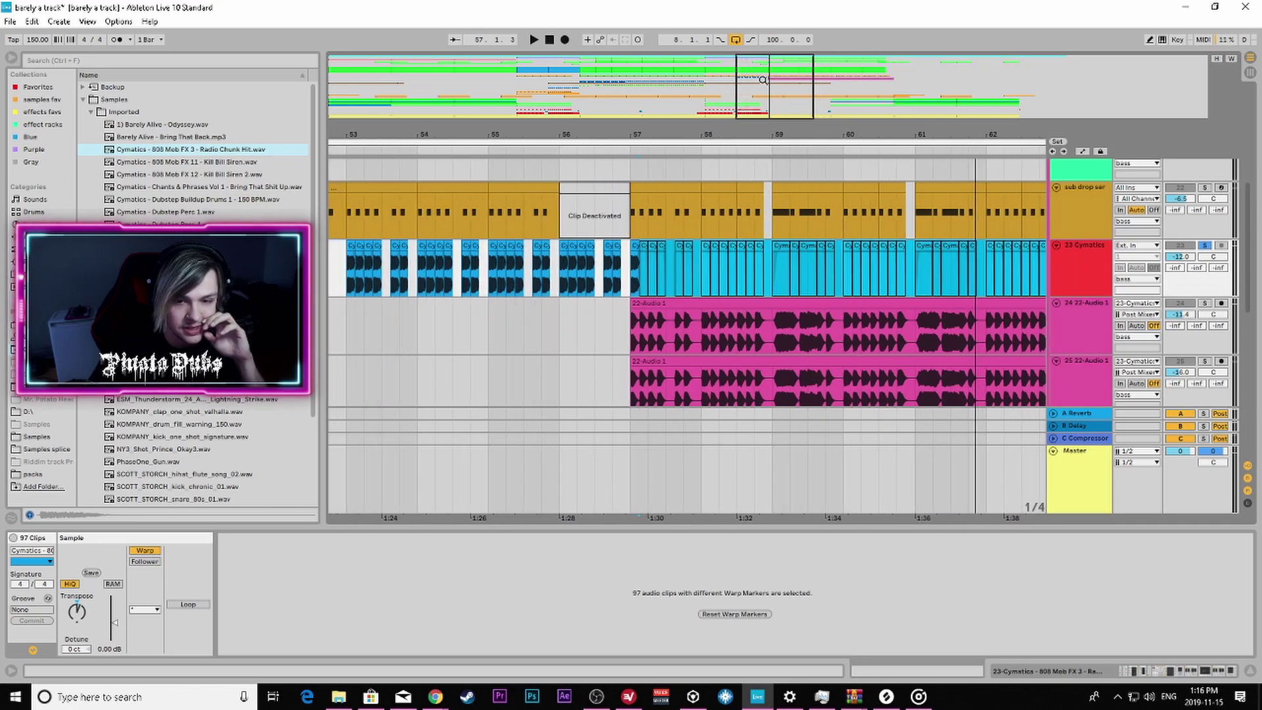
pyautogui.click(634, 245)
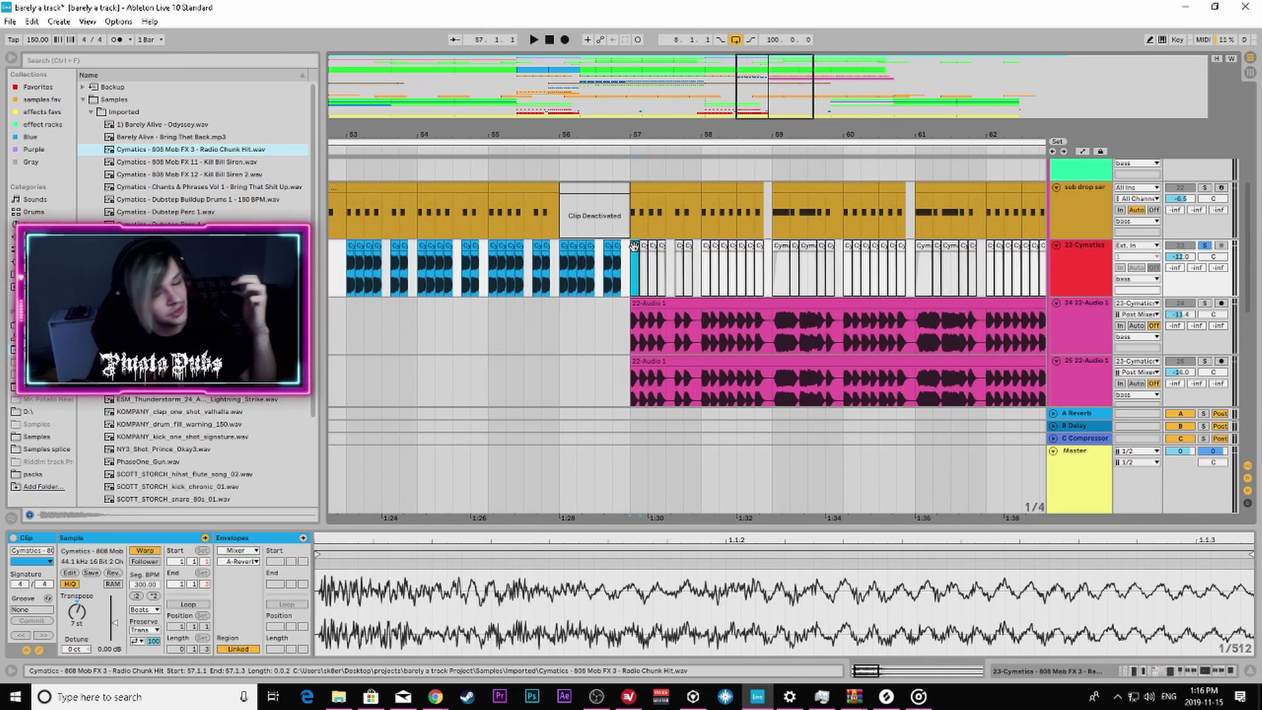
# Step: Select the 34 Cymatics track and show the full length of the arrangement around it
pyautogui.moveTo(754, 101); pyautogui.dragTo(664, 48)
pyautogui.scroll(-6, 507, 346)
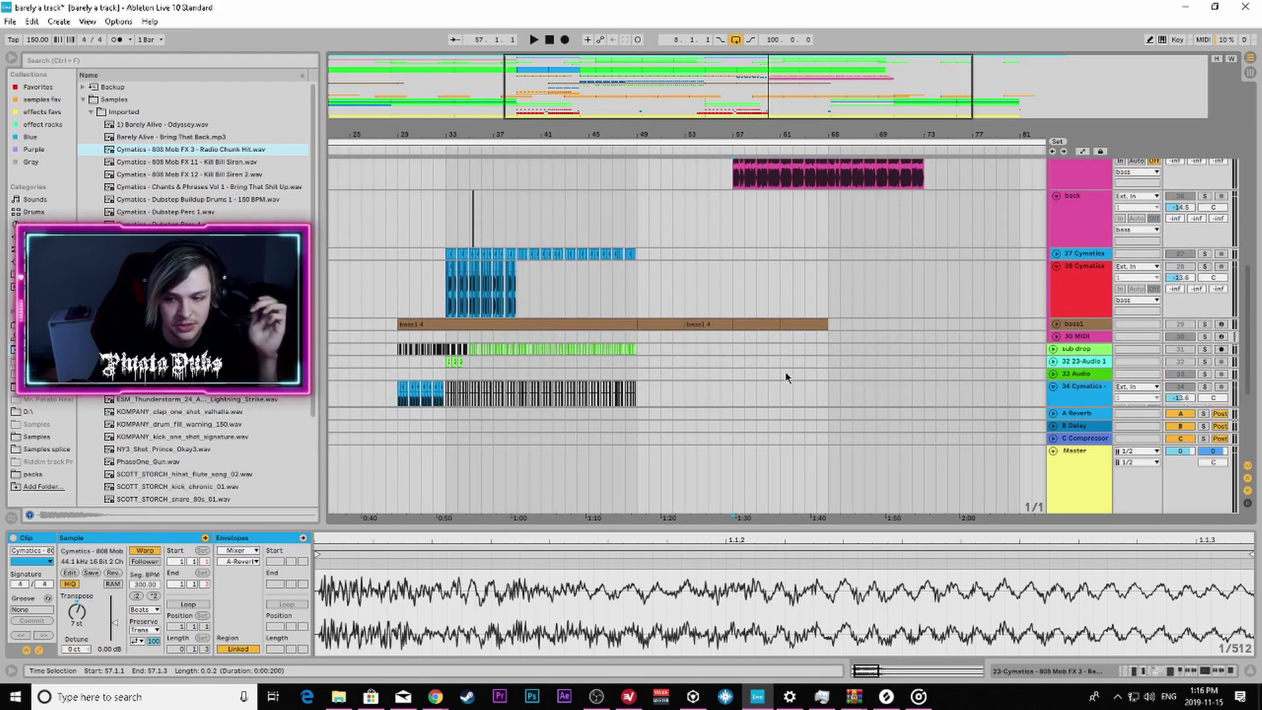
pyautogui.scroll(-1, 740, 373)
pyautogui.click(743, 355)
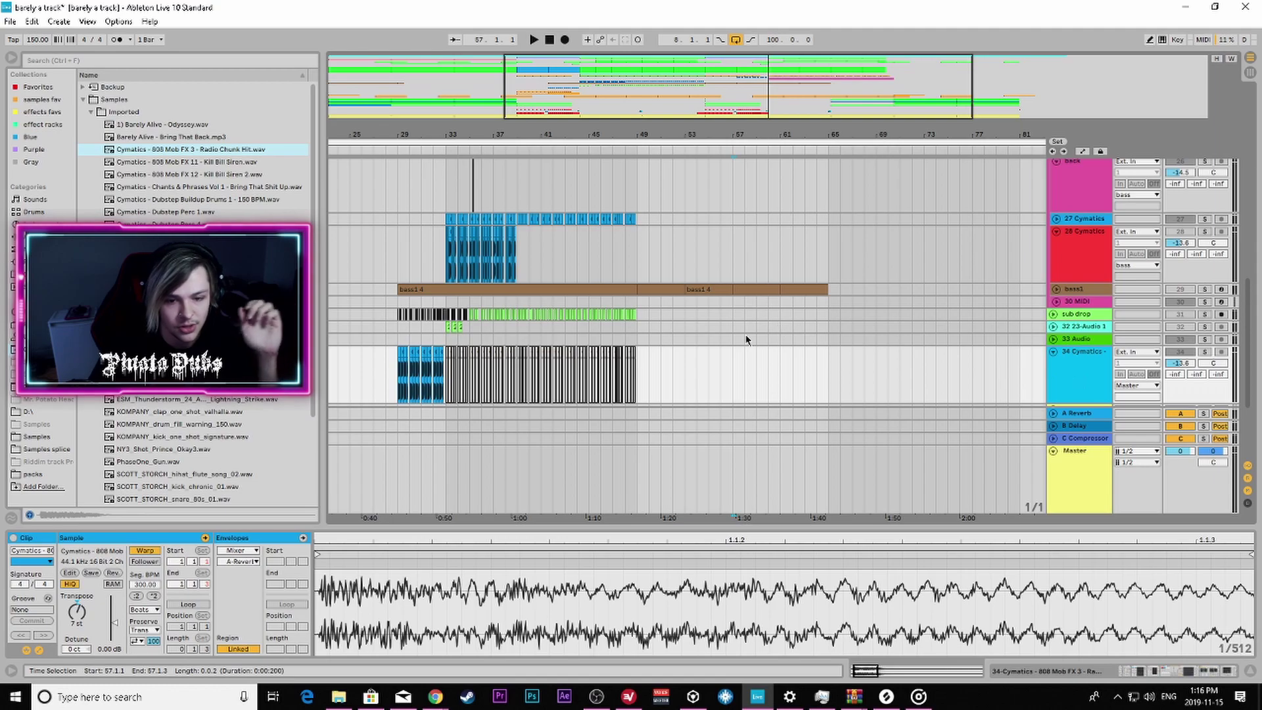
pyautogui.scroll(-4, 730, 329)
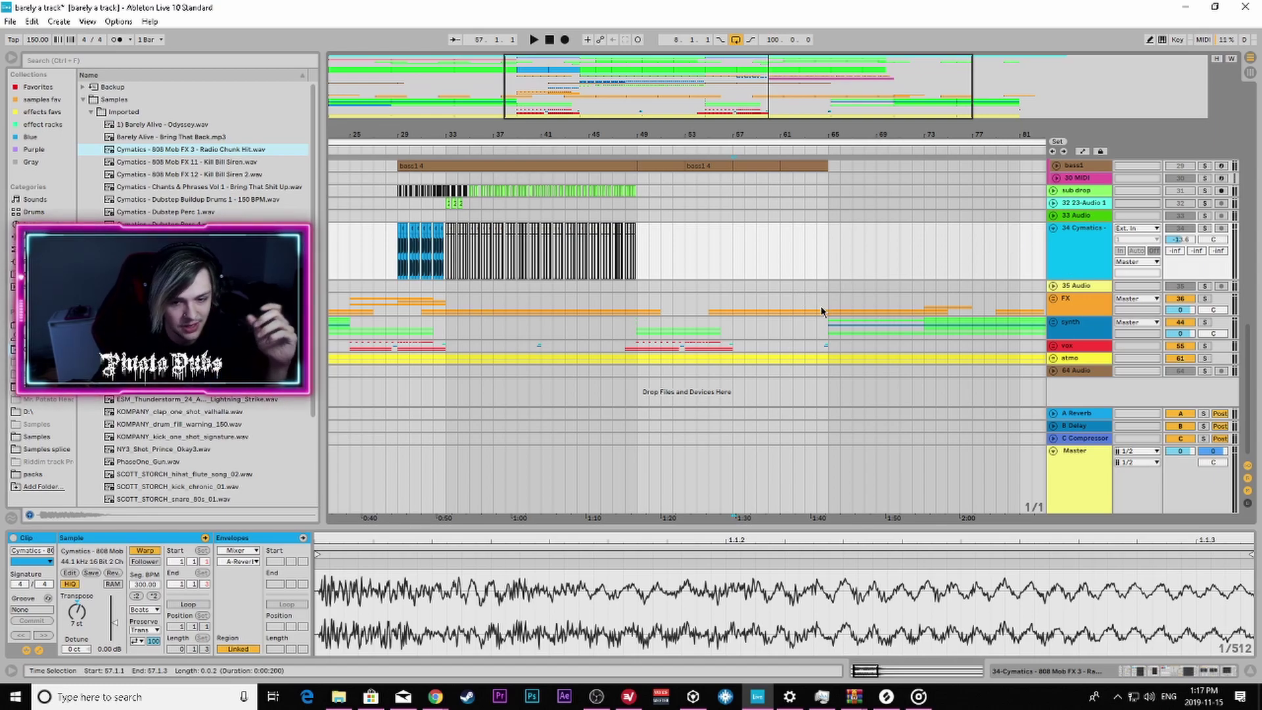
pyautogui.moveTo(597, 113); pyautogui.dragTo(597, 63)
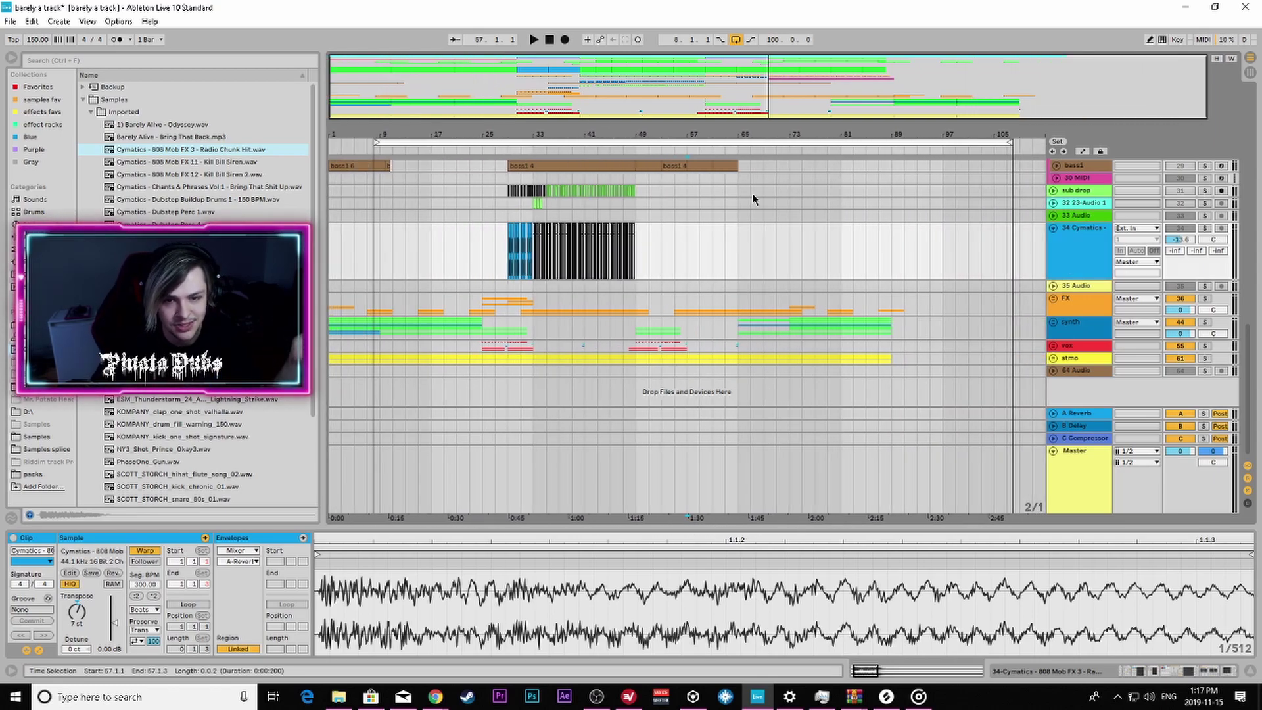